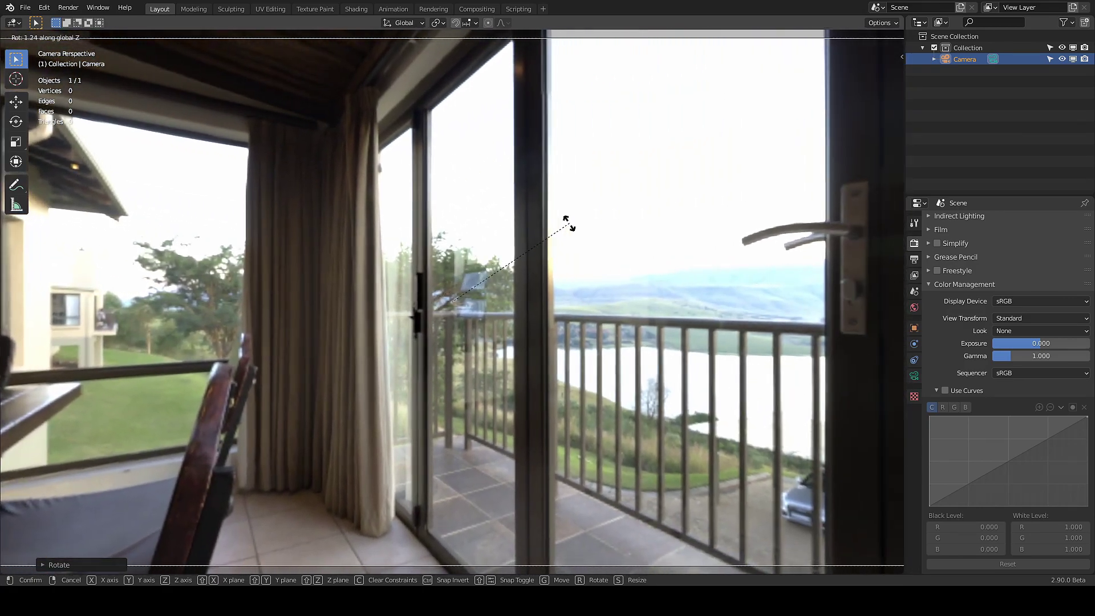
Rotate the camera about the global Z axis to compare the bright balcony view with the dining room interior.
{"action": "left_click", "coordinate": [569, 226]}
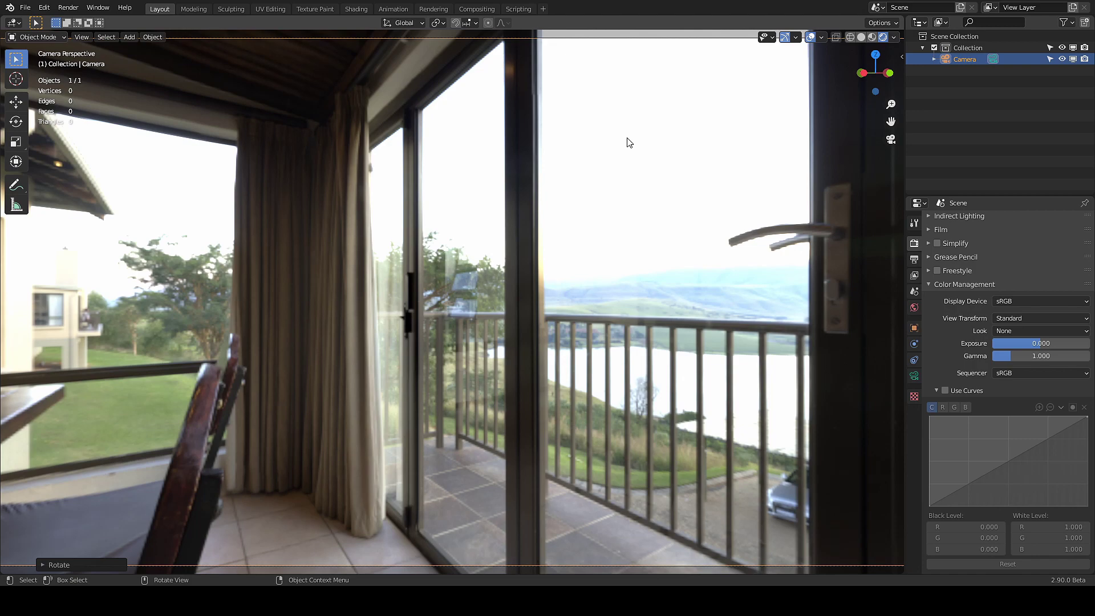
{"action": "key", "text": "r"}
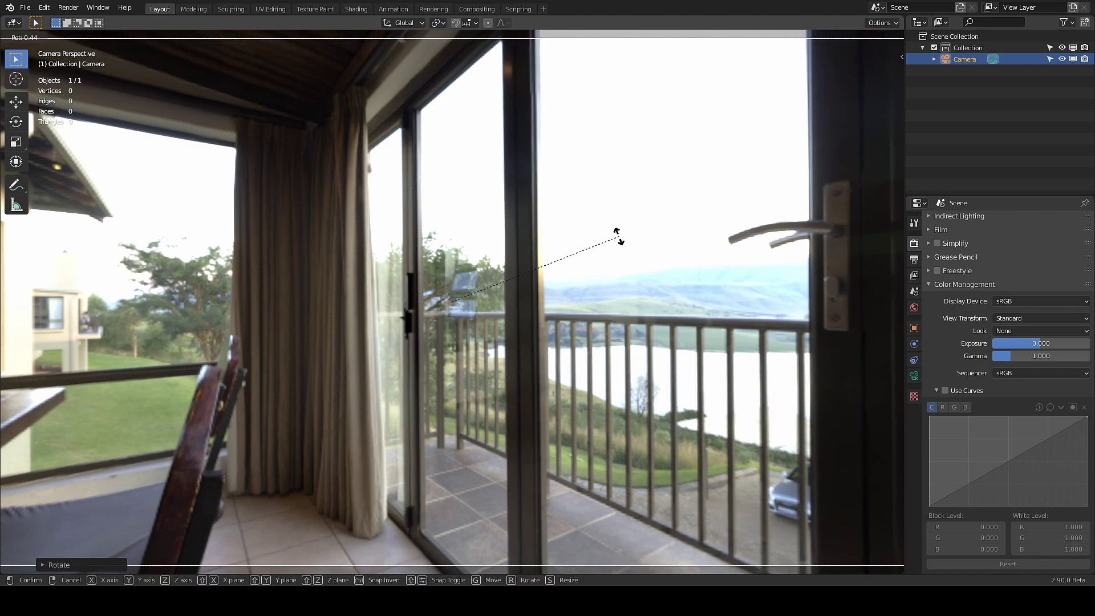
{"action": "key", "text": "z"}
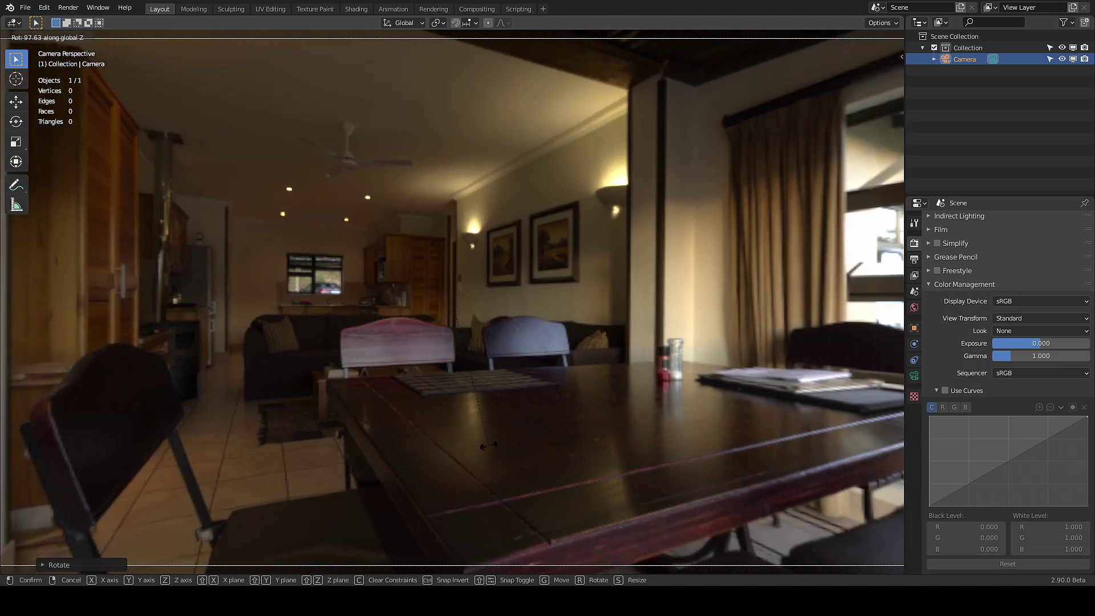
{"action": "left_click", "coordinate": [492, 449]}
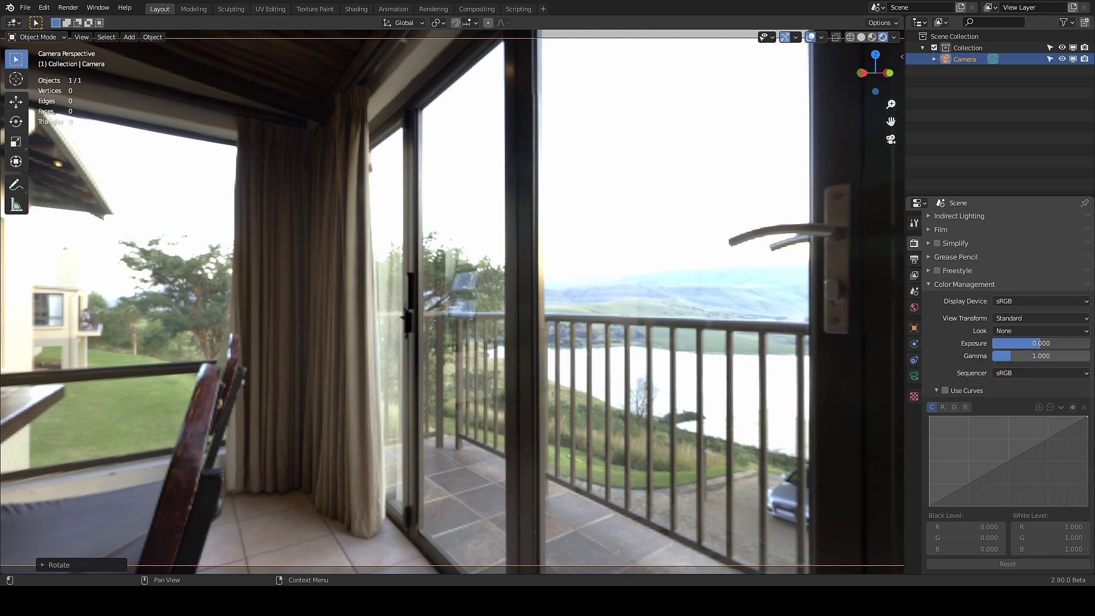
Lower the color management exposure to about -3.9 and reset it to 0.
{"action": "left_click_drag", "start_coordinate": [1041, 342], "coordinate": [965, 342]}
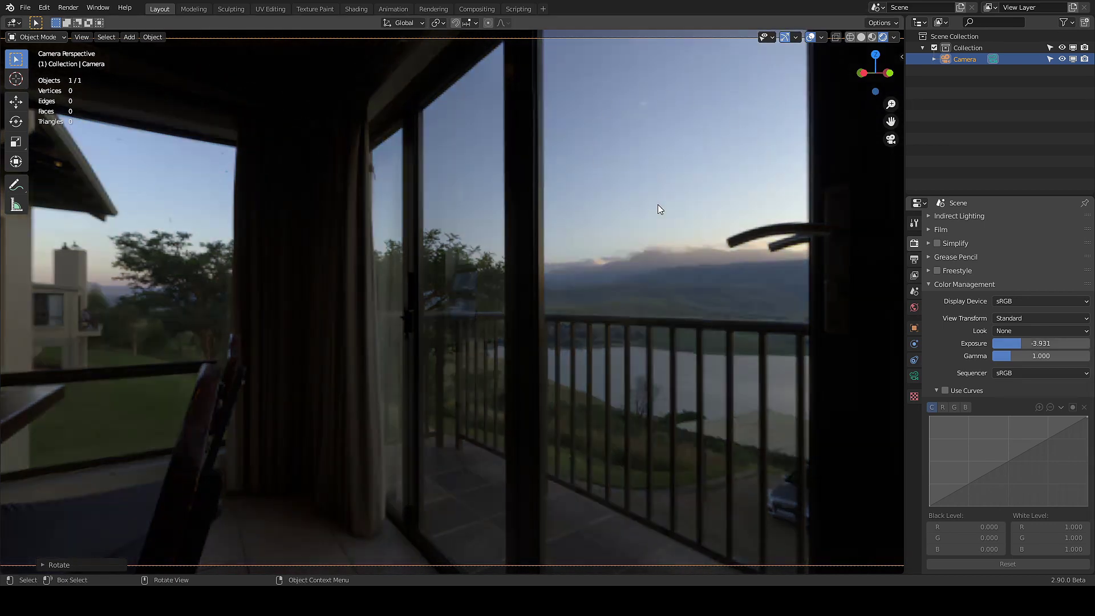
{"action": "left_click", "coordinate": [1028, 341]}
{"action": "type", "text": "0"}
{"action": "key", "text": "Return"}
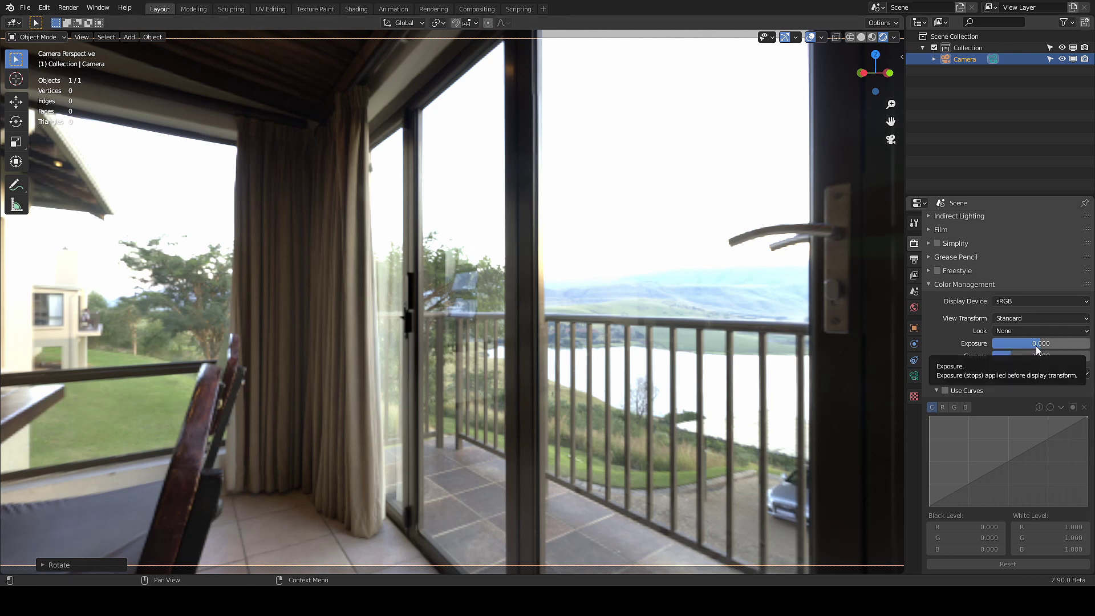
Darken the balcony view by lowering the color management exposure to -4.
{"action": "left_click_drag", "start_coordinate": [1035, 344], "coordinate": [942, 345]}
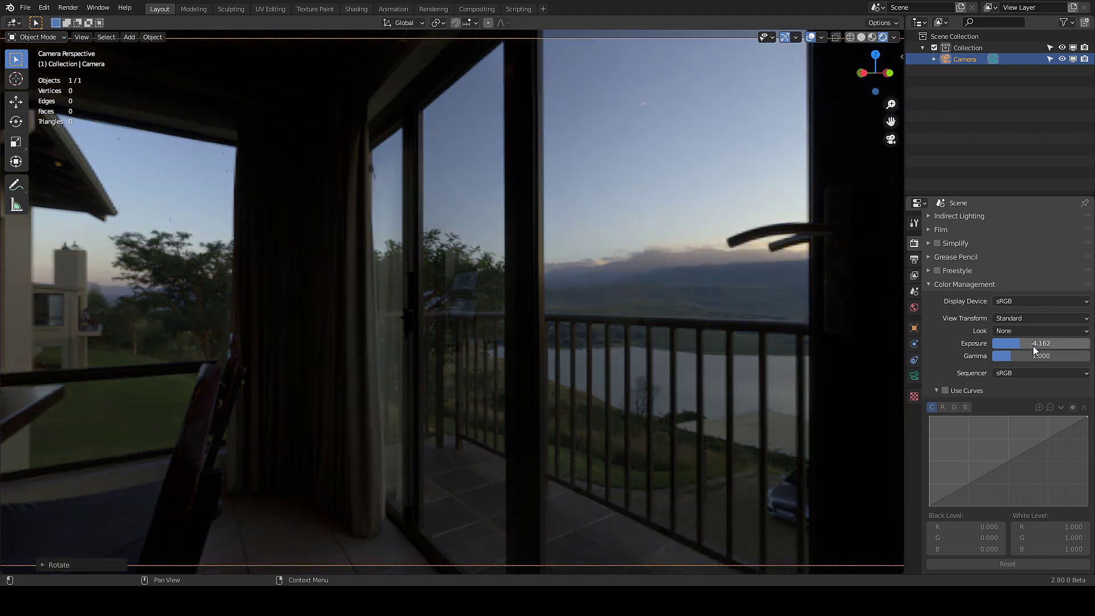
{"action": "left_click", "coordinate": [1028, 344]}
{"action": "type", "text": "-4"}
{"action": "key", "text": "Return"}
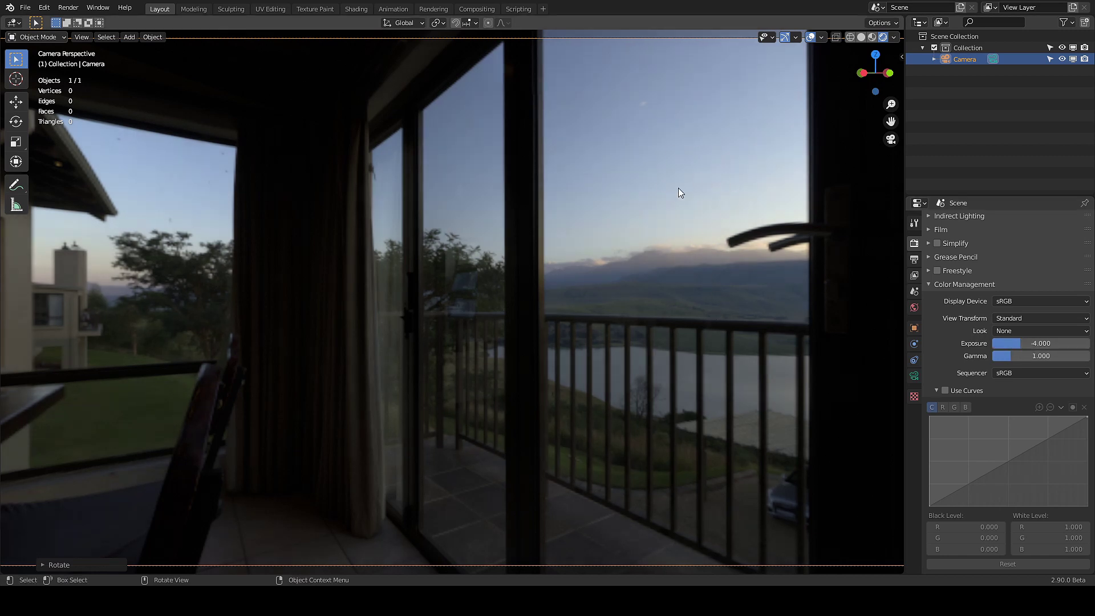
Rotate the camera about the global Z axis from the balcony door to face the dining table and kitchen.
{"action": "key", "text": "r"}
{"action": "key", "text": "z"}
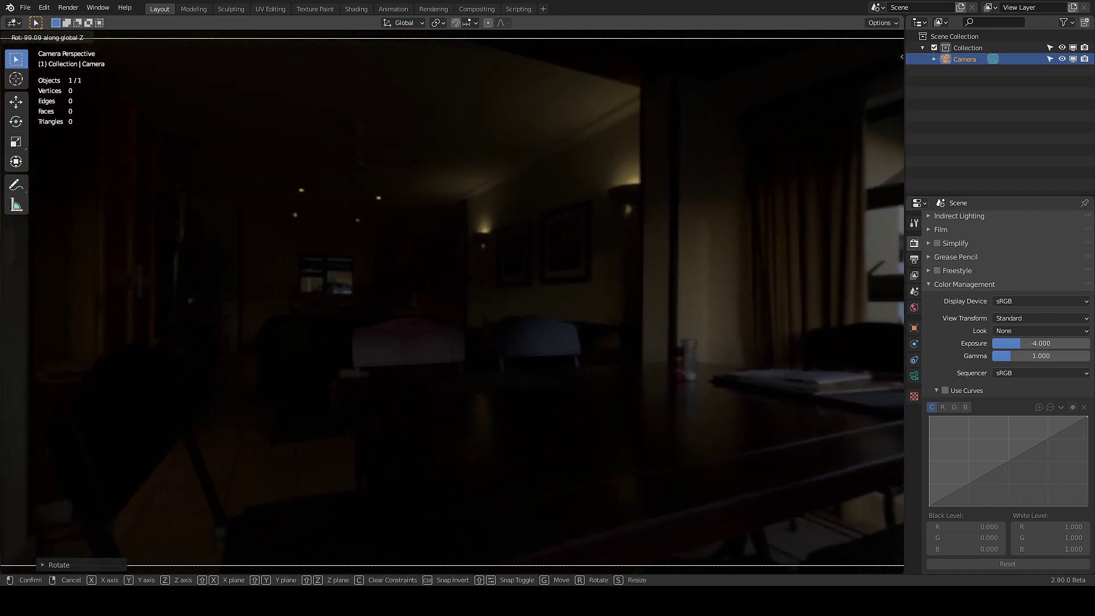
{"action": "left_click", "coordinate": [449, 470]}
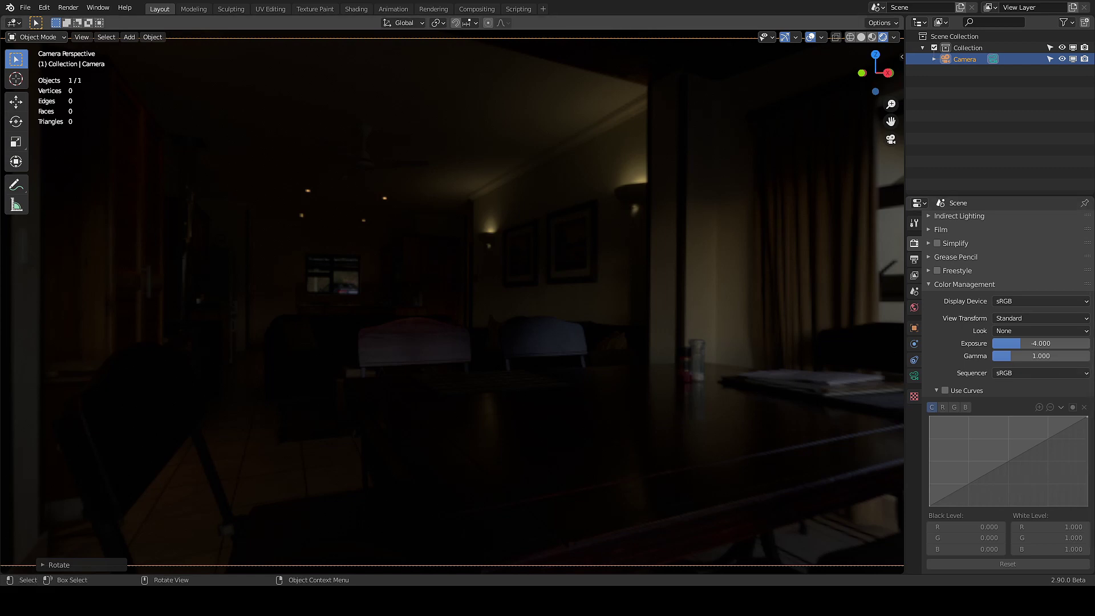
{"action": "key", "text": "r"}
{"action": "key", "text": "z"}
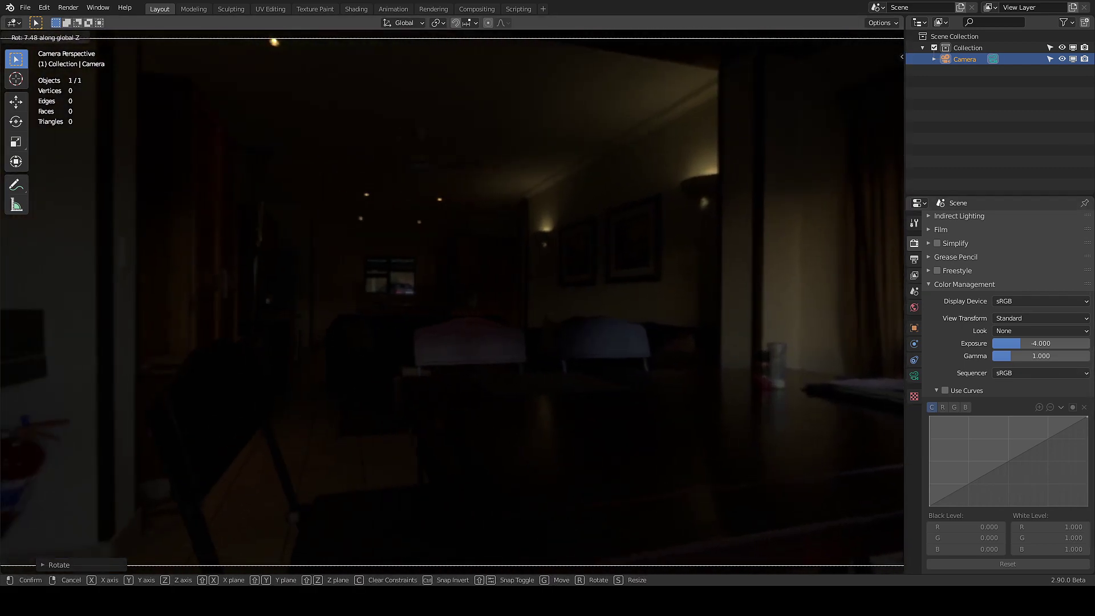
{"action": "key", "text": "Escape"}
Raise the exposure to about -0.65 and rotate the camera about the global Z axis back toward the windows.
{"action": "left_click_drag", "start_coordinate": [1020, 343], "coordinate": [1043, 343]}
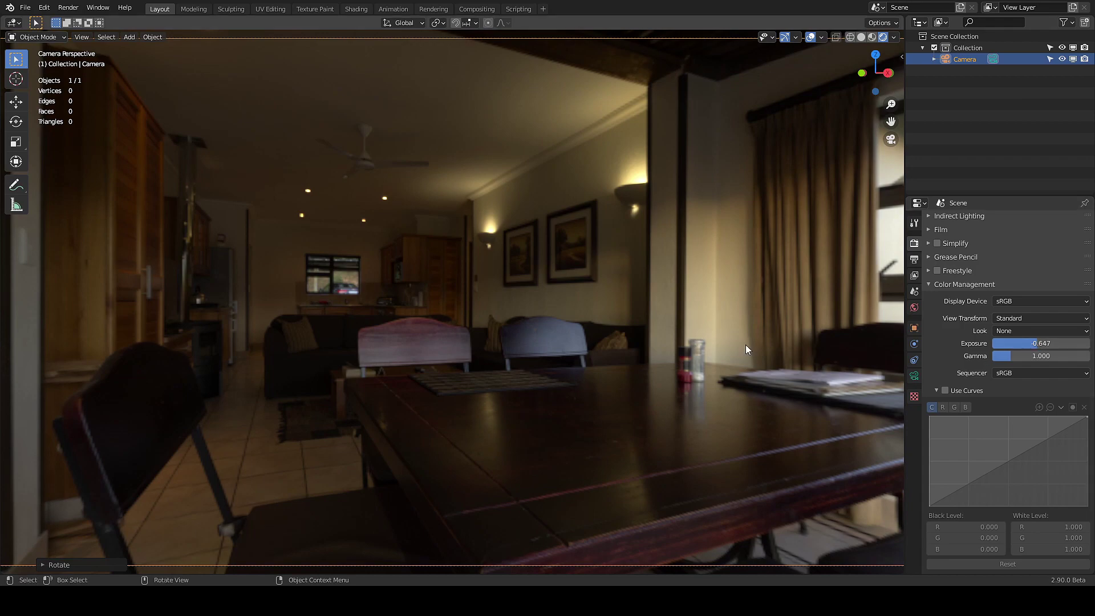
{"action": "key", "text": "r"}
{"action": "key", "text": "z"}
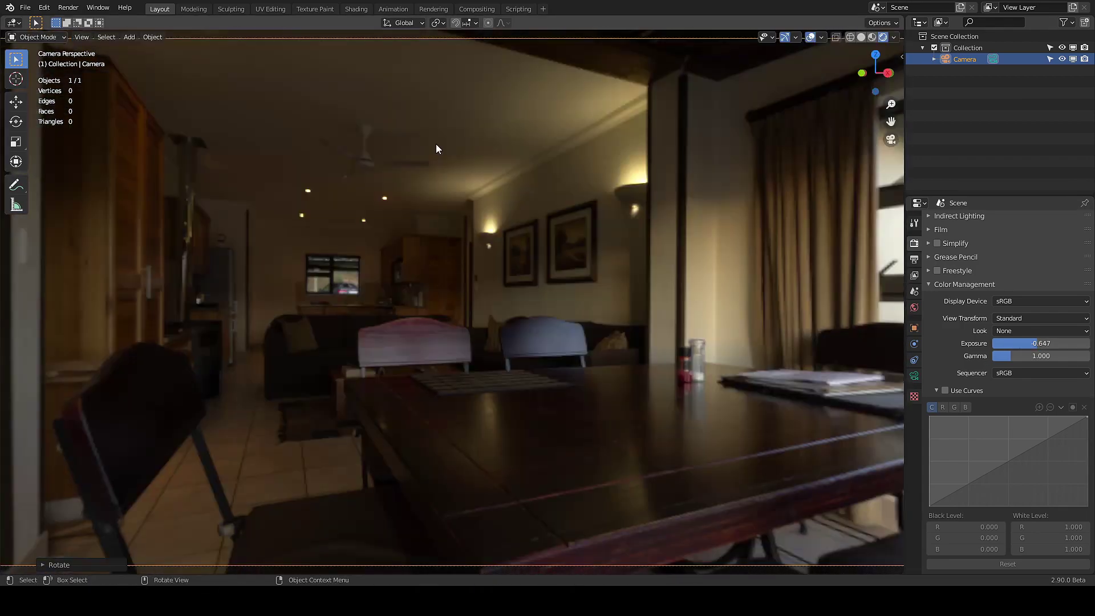
{"action": "left_click", "coordinate": [775, 200]}
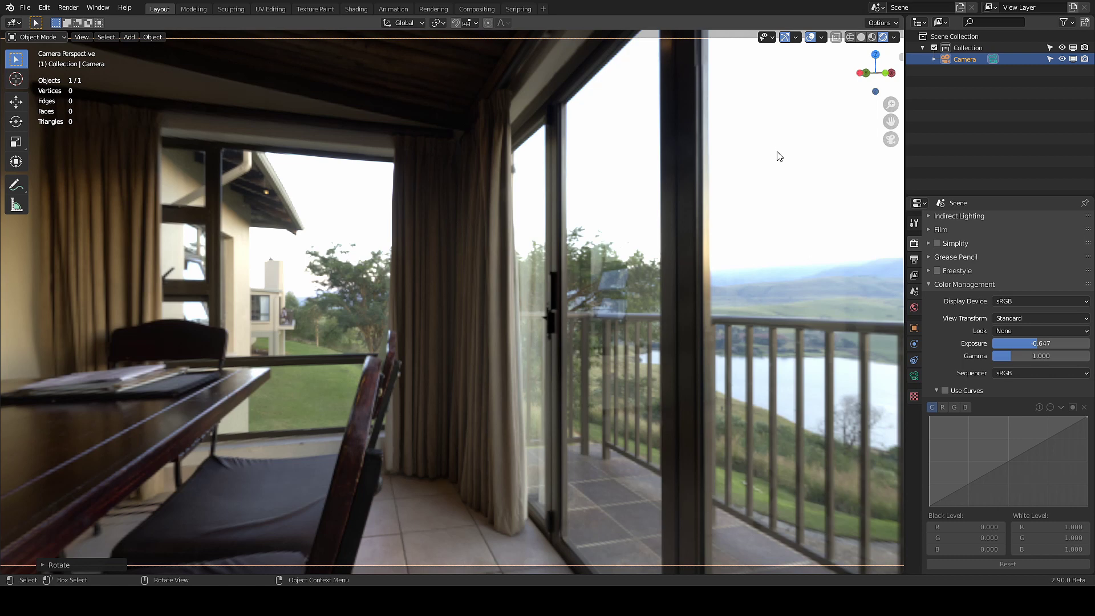
{"action": "key", "text": "r"}
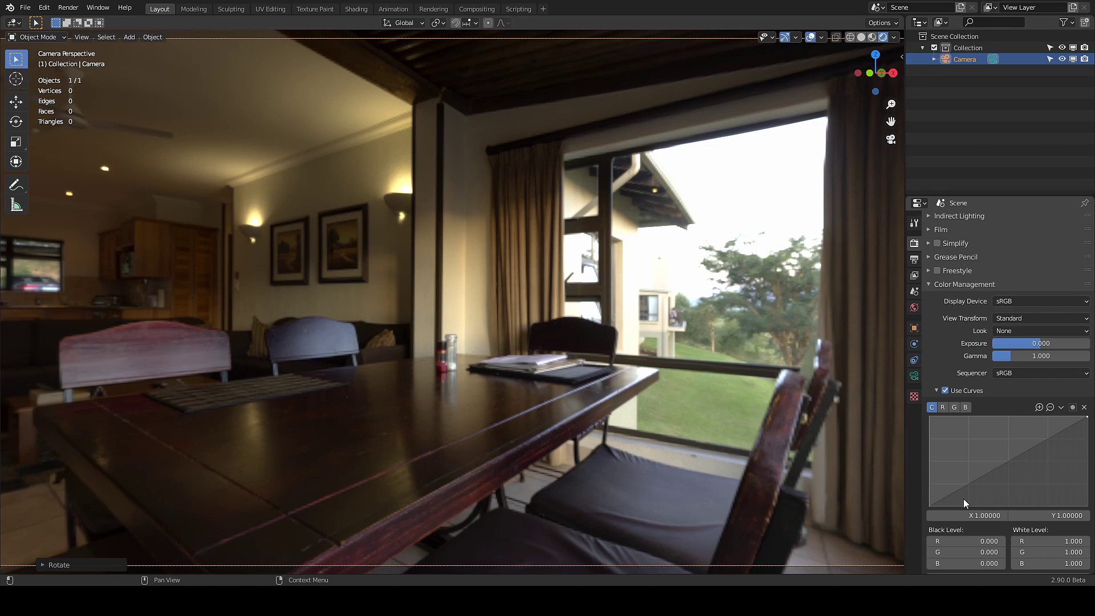
Set the color management exposure to -2.
{"action": "left_click", "coordinate": [1032, 342]}
{"action": "key", "text": "BackSpace"}
{"action": "type", "text": "-2"}
{"action": "key", "text": "Return"}
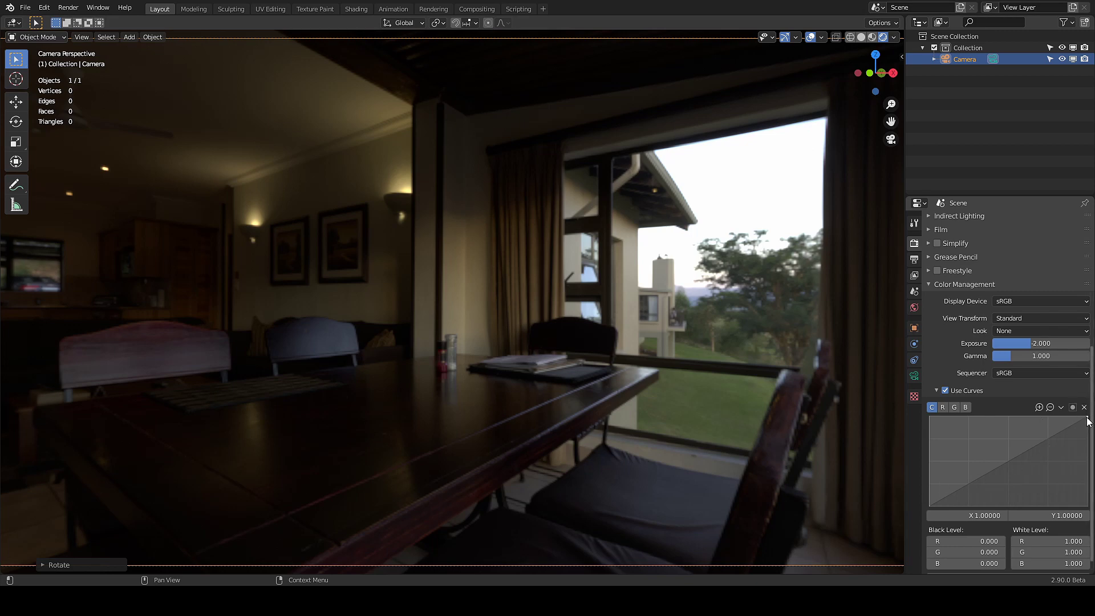
Lower the combined curve's white end point to Y 0.475 and add a shadow point at about X 0.09, Y 0.2.
{"action": "left_click_drag", "start_coordinate": [1087, 421], "coordinate": [1090, 469]}
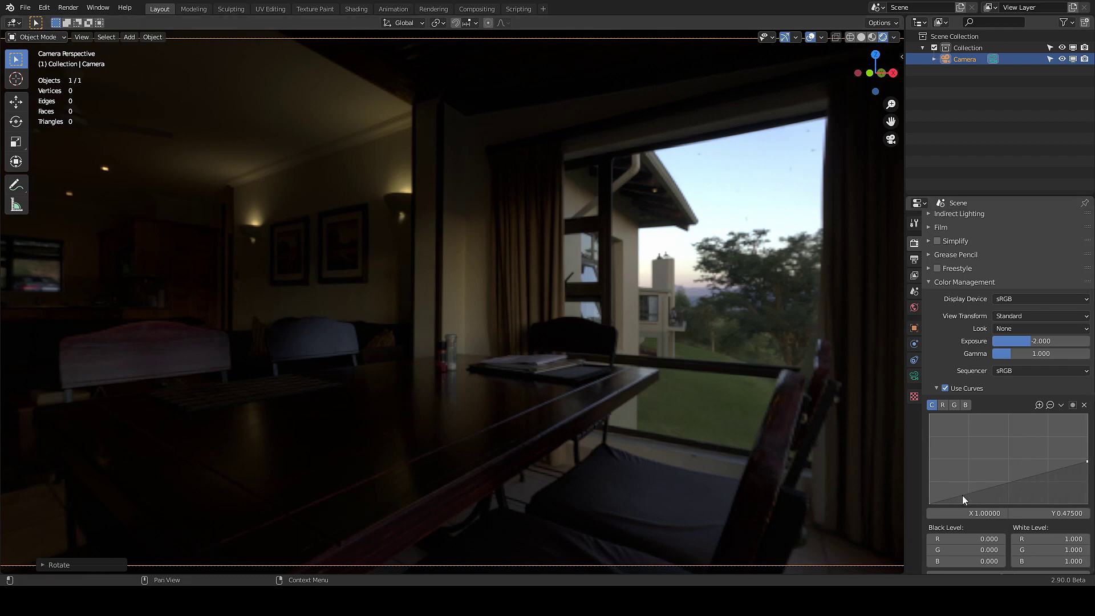
{"action": "left_click_drag", "start_coordinate": [961, 494], "coordinate": [945, 489]}
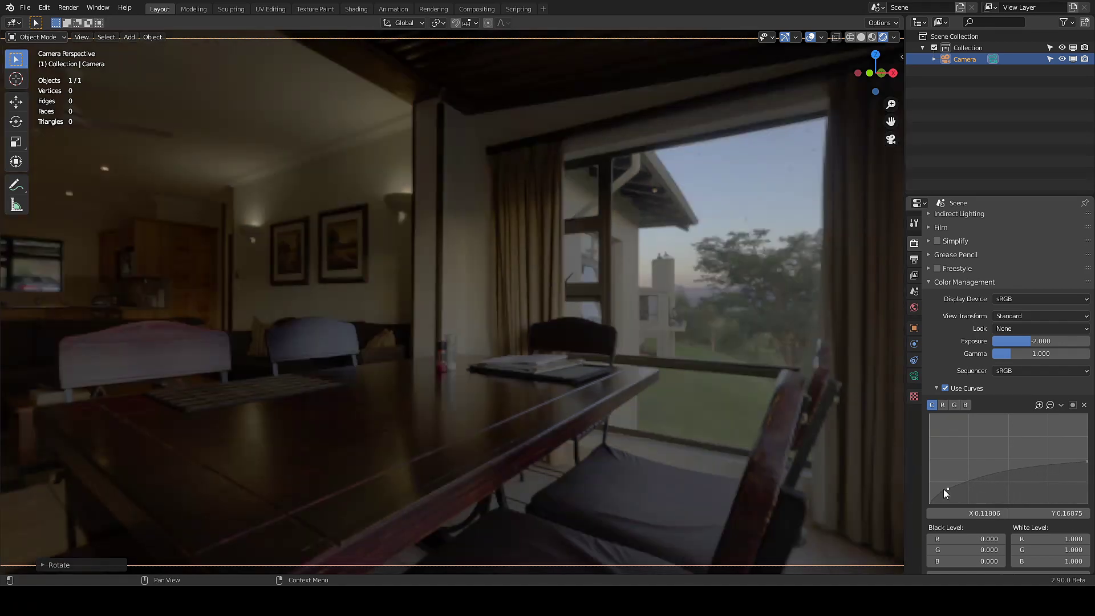
{"action": "left_click_drag", "start_coordinate": [946, 488], "coordinate": [941, 485]}
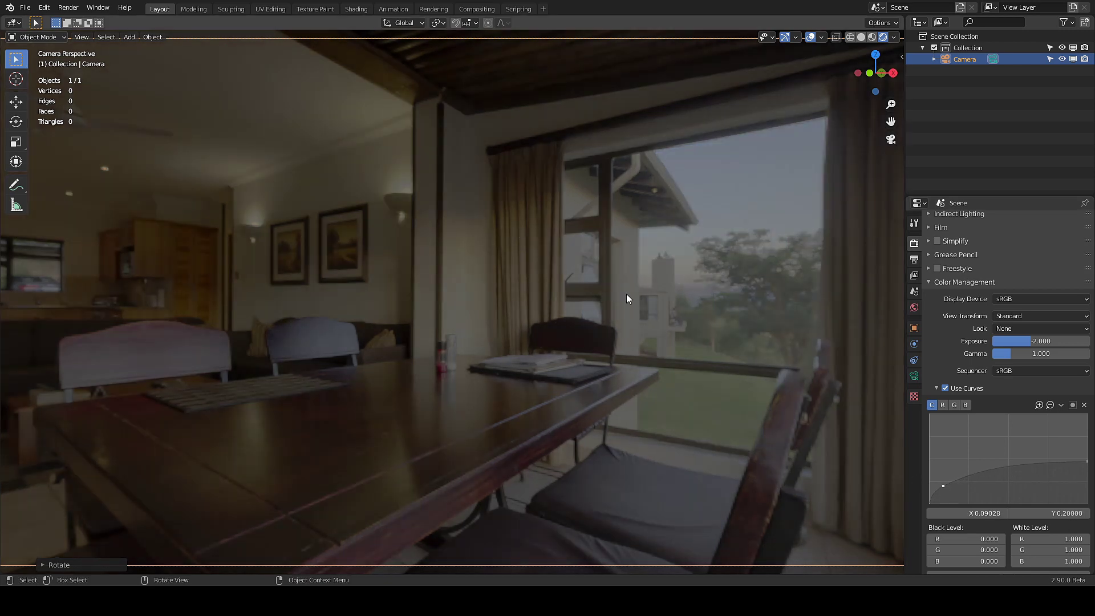
Rotate the camera about the global Z axis to inspect the interior with the adjusted curve.
{"action": "key", "text": "r"}
{"action": "key", "text": "z"}
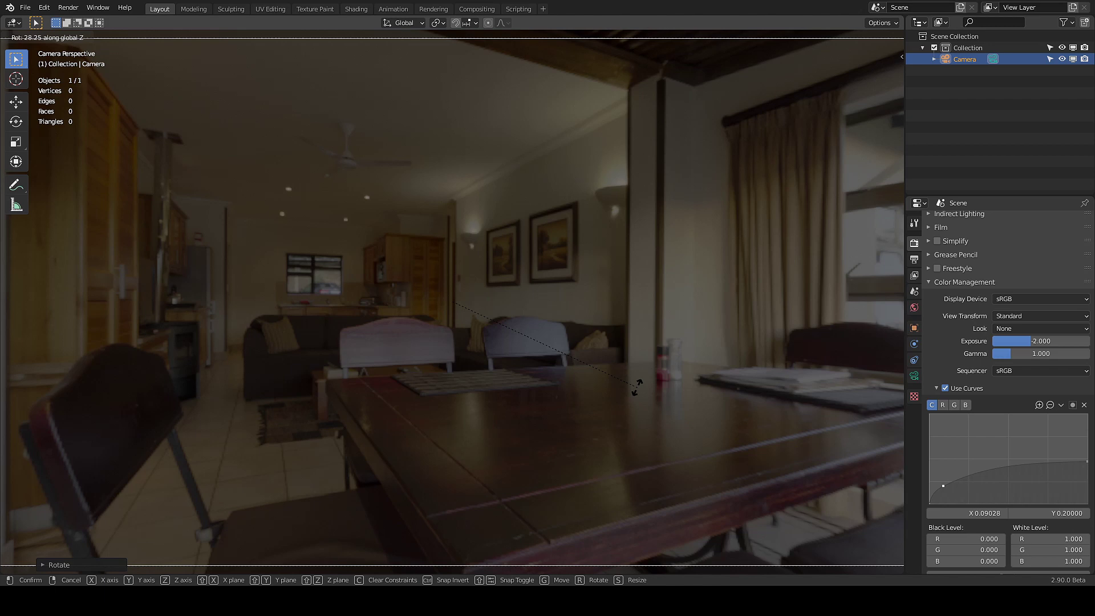
{"action": "left_click", "coordinate": [854, 439]}
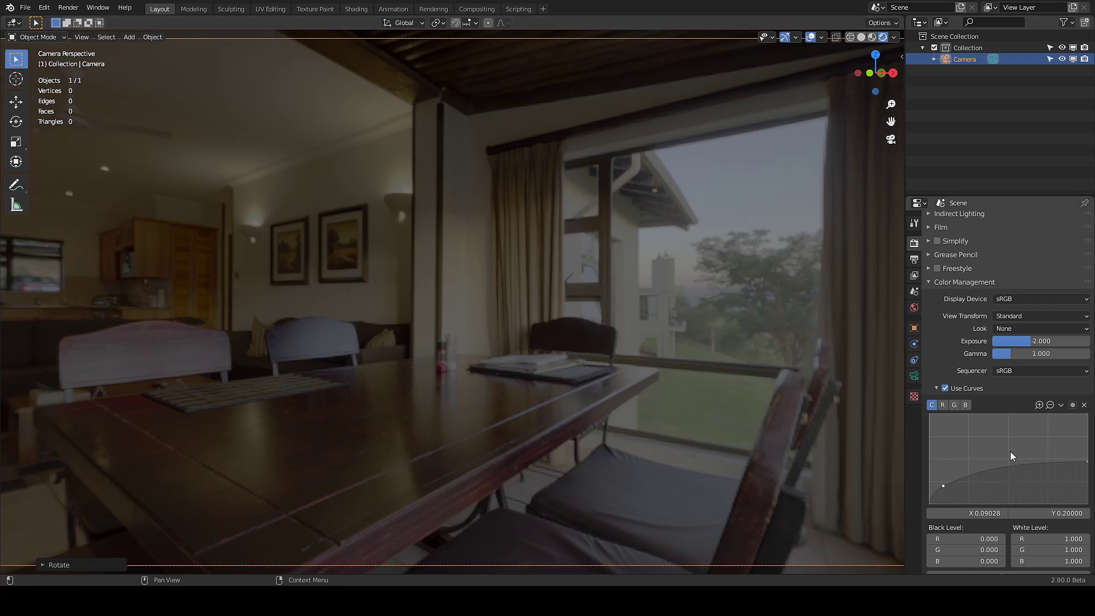
Restore the combined curve to a straight diagonal by deleting the shadow point and raising the end point to Y 1, and disable Use Curves.
{"action": "left_click", "coordinate": [1083, 405]}
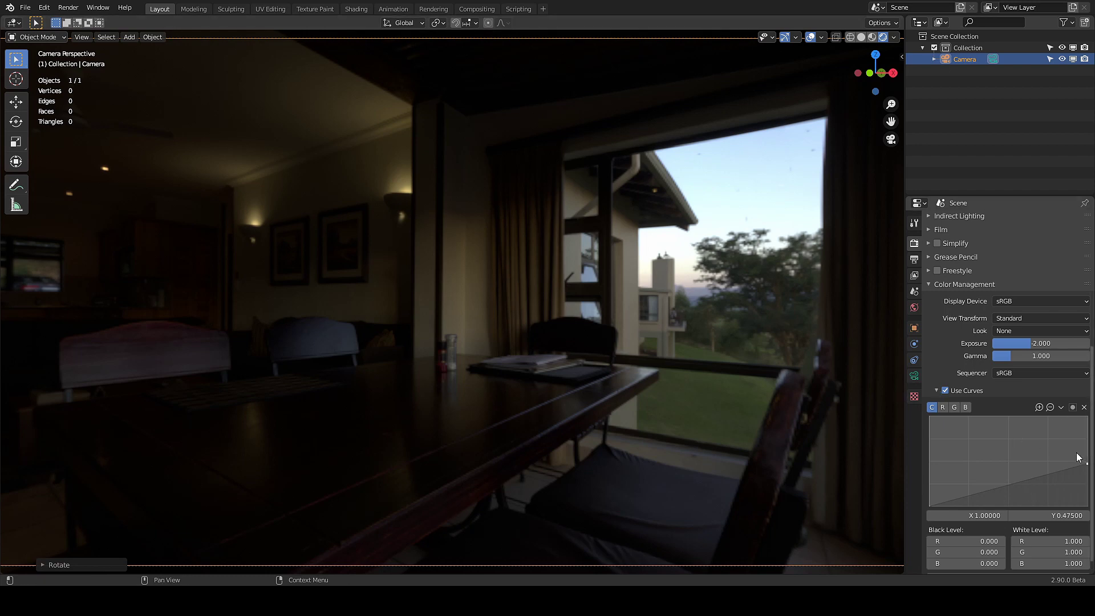
{"action": "left_click_drag", "start_coordinate": [1088, 468], "coordinate": [1088, 416]}
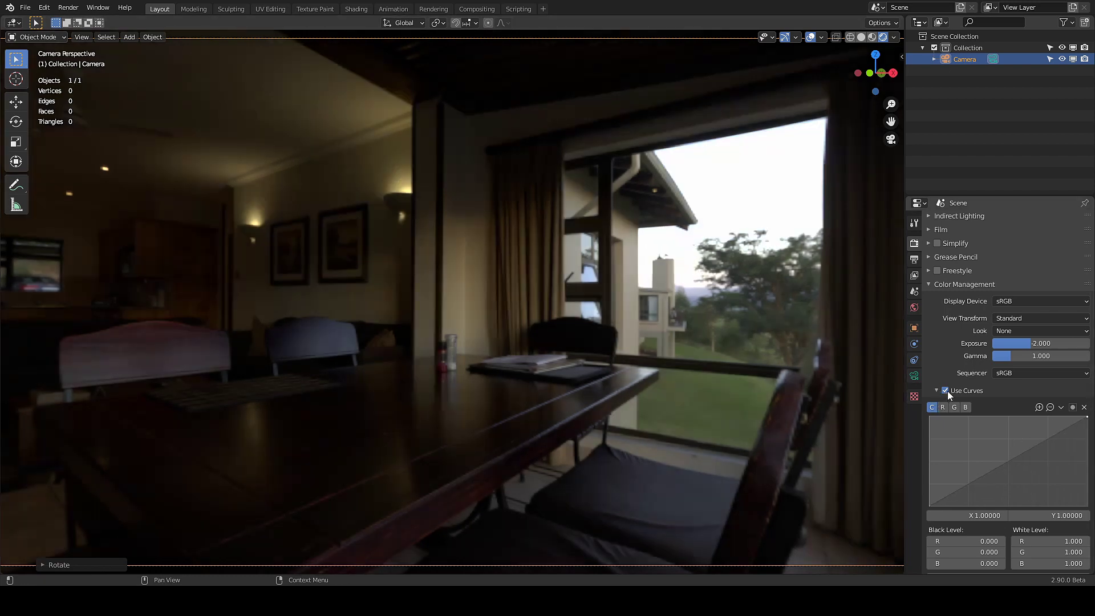
{"action": "left_click", "coordinate": [946, 391]}
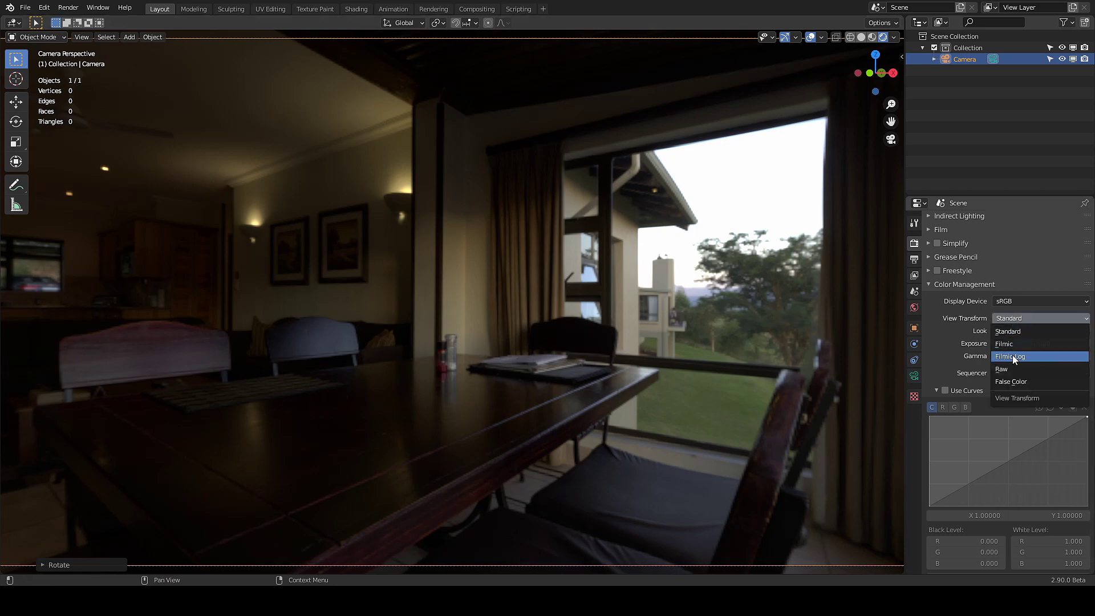
Set the view transform to Filmic Log and rotate the camera about the global Z axis to check the room.
{"action": "left_click", "coordinate": [1024, 357]}
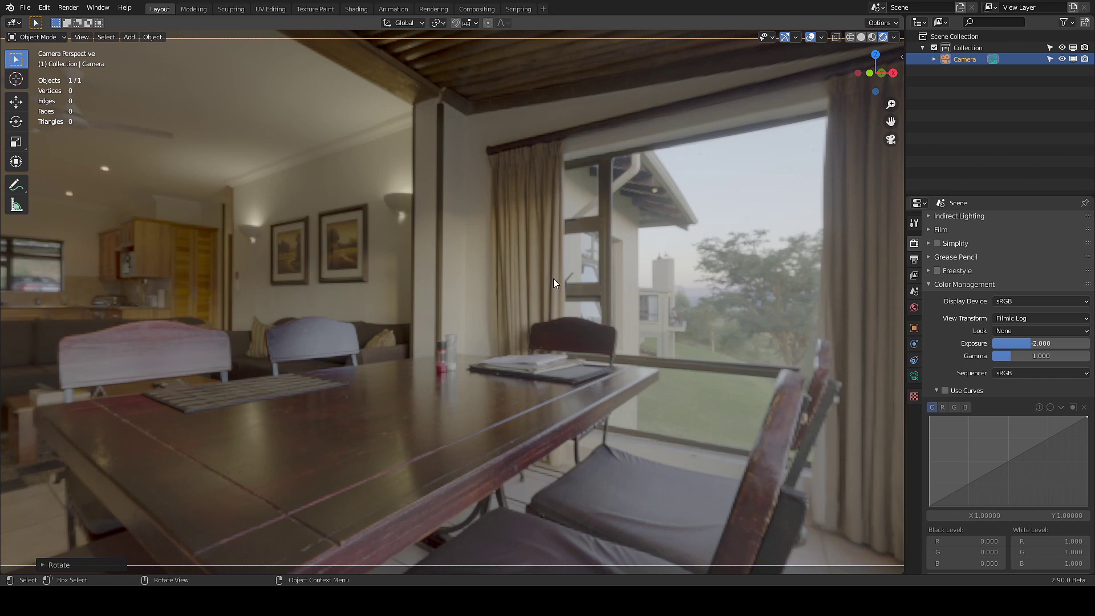
{"action": "key", "text": "r"}
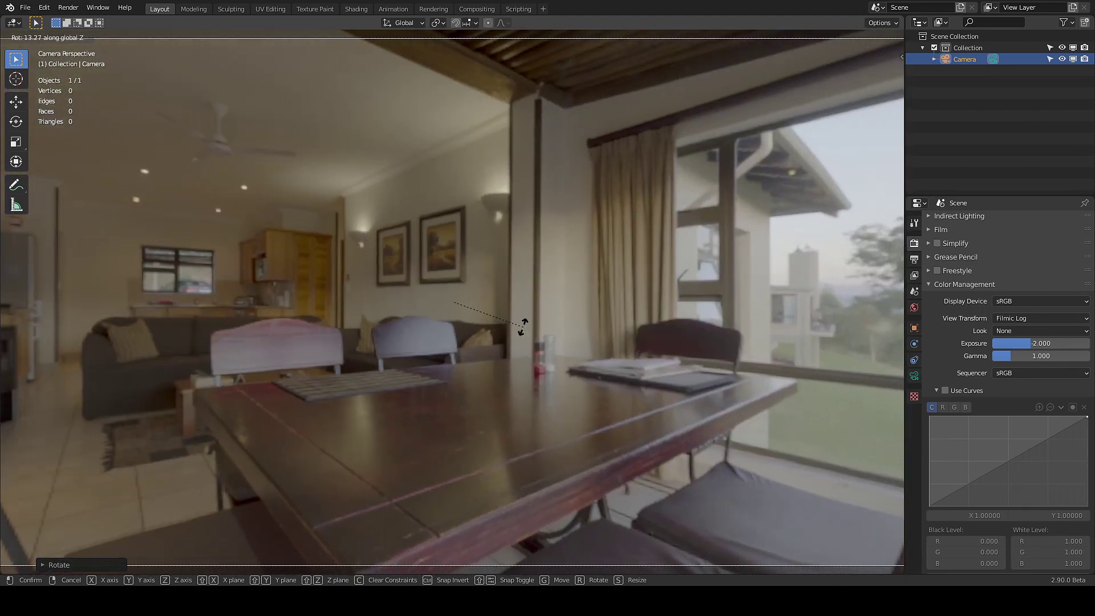
{"action": "left_click", "coordinate": [523, 331]}
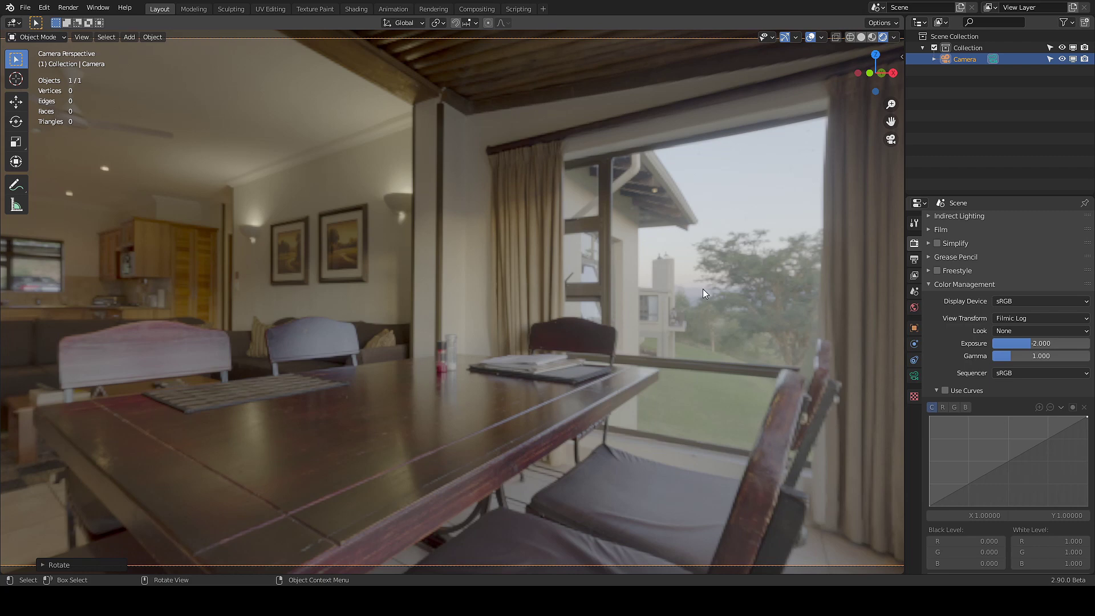
Set the view transform to Filmic and raise the exposure to about -1.54.
{"action": "left_click", "coordinate": [1010, 320]}
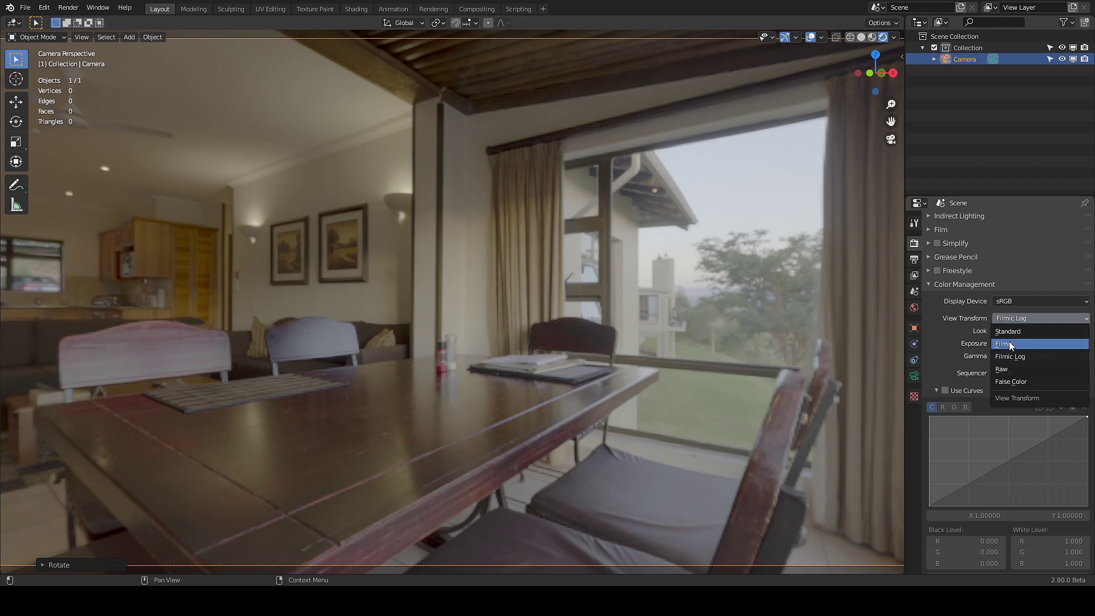
{"action": "left_click", "coordinate": [1008, 343]}
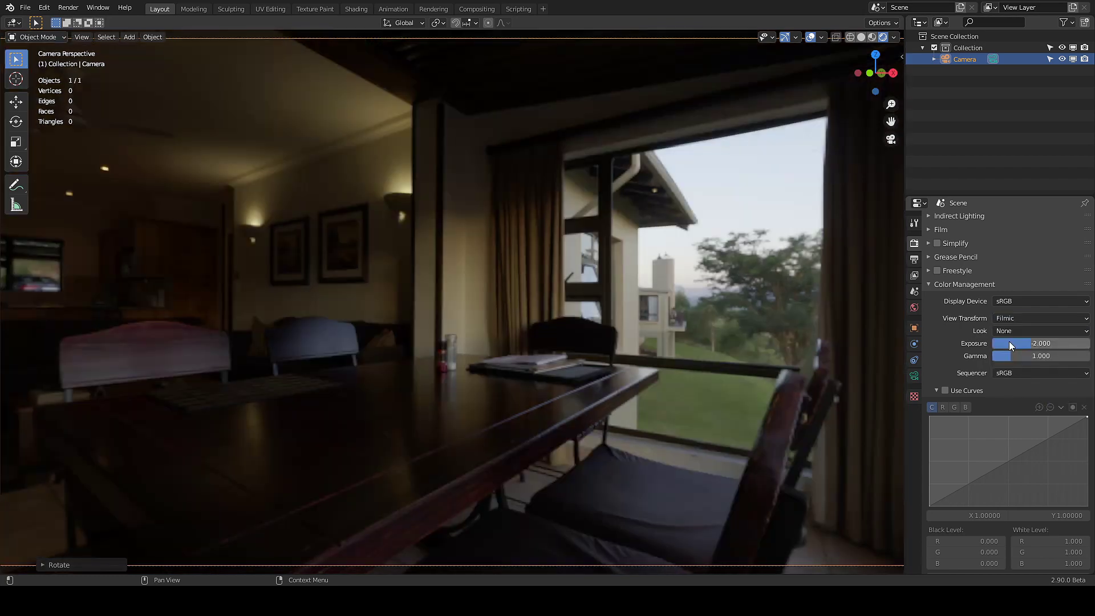
{"action": "left_click_drag", "start_coordinate": [1029, 340], "coordinate": [1033, 341]}
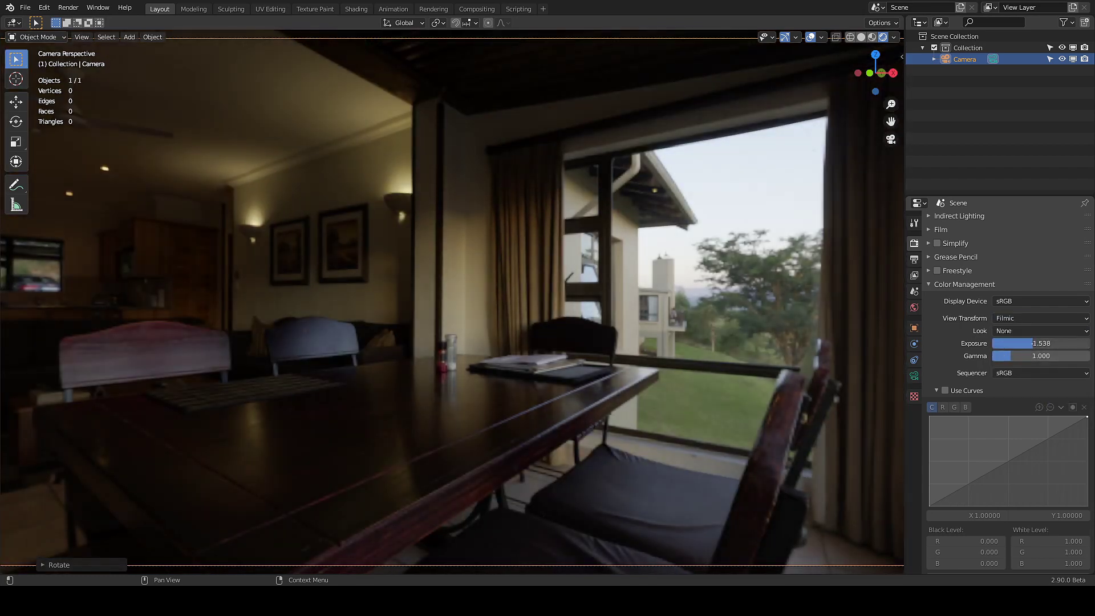
Rotate the camera about 32 degrees around the global Z axis toward the kitchen side of the room.
{"action": "key", "text": "r"}
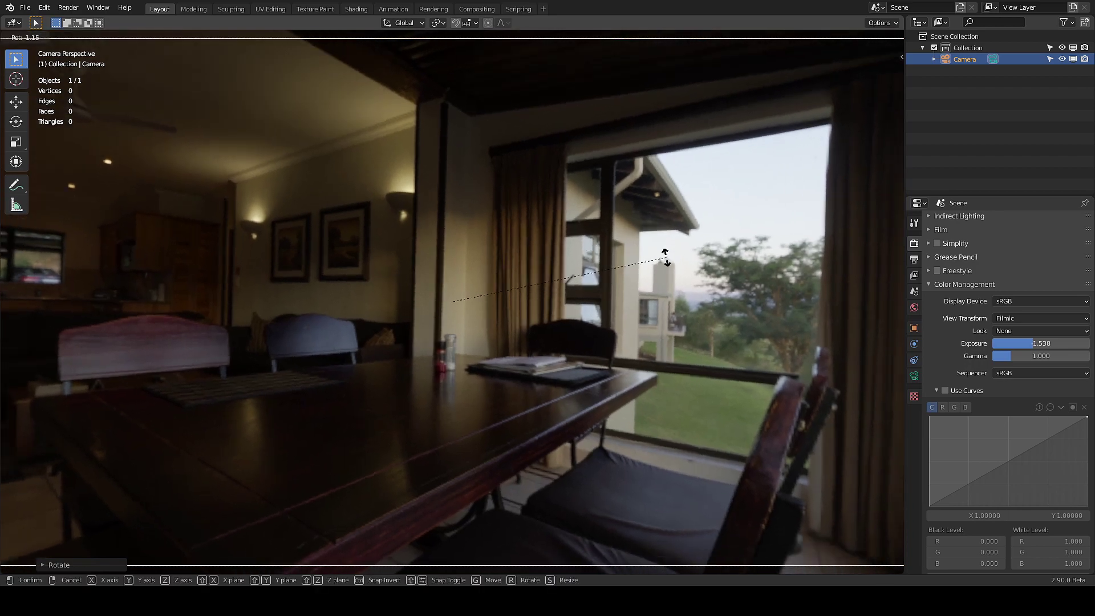
{"action": "key", "text": "z"}
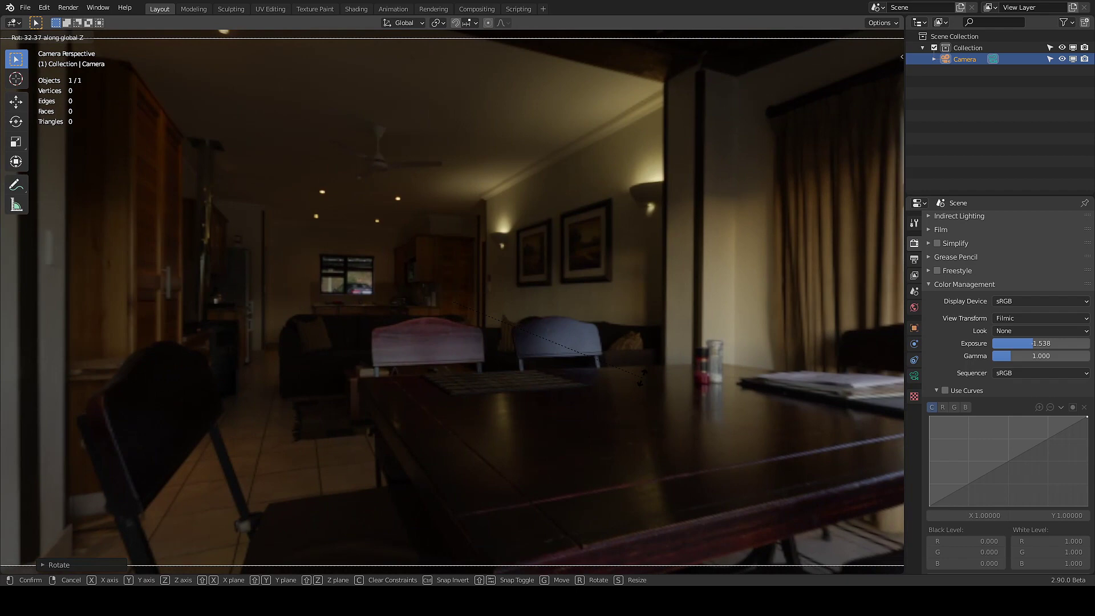
{"action": "left_click", "coordinate": [641, 378]}
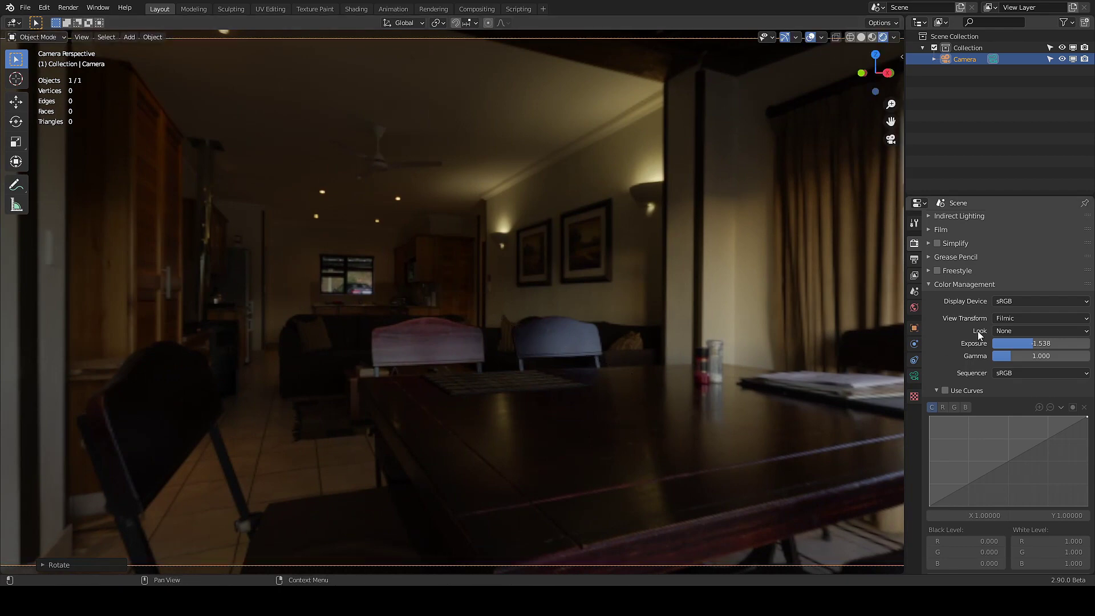
Set the view transform to Standard and rotate the camera about the global Z axis to face the balcony doors and windows.
{"action": "left_click", "coordinate": [1018, 317]}
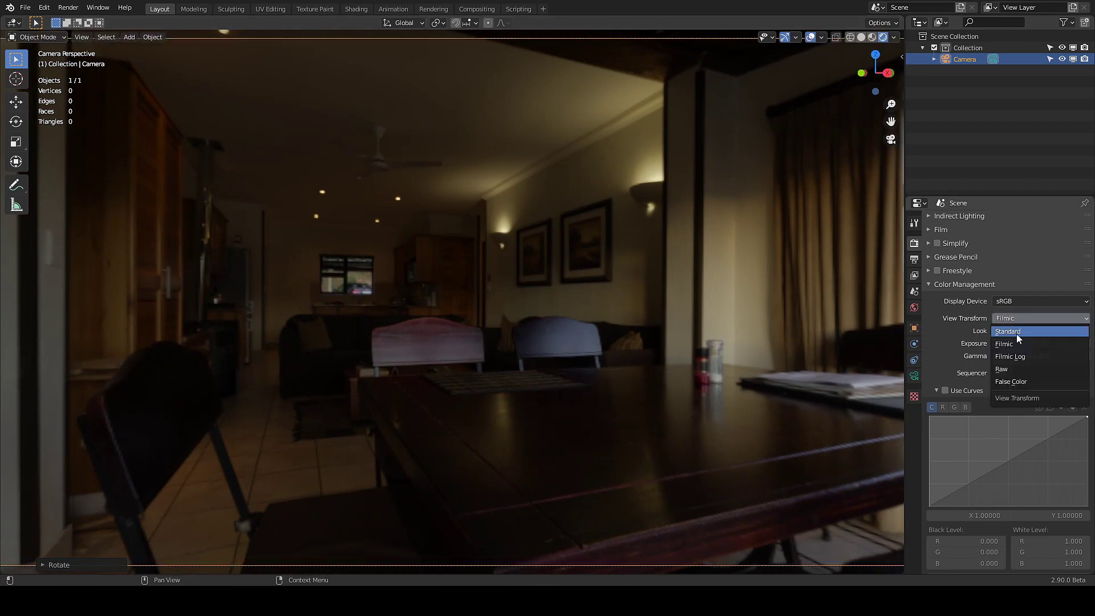
{"action": "left_click", "coordinate": [1016, 334]}
{"action": "key", "text": "r"}
{"action": "key", "text": "z"}
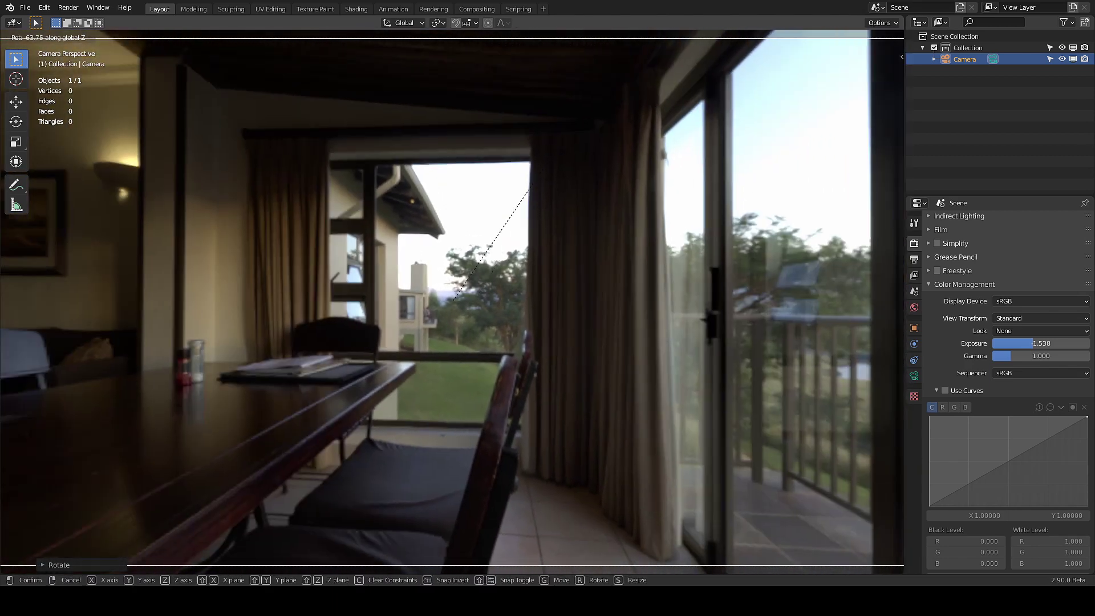
{"action": "left_click", "coordinate": [533, 50]}
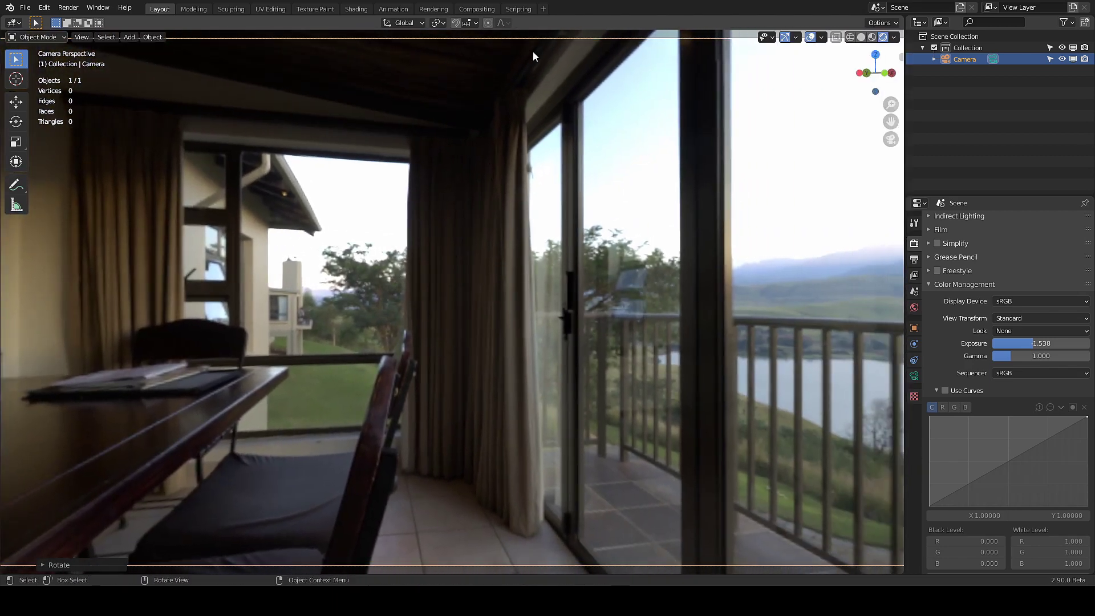
Set the view transform to Filmic and rotate the camera about the global Z axis back toward the kitchen side of the room.
{"action": "left_click", "coordinate": [1028, 319]}
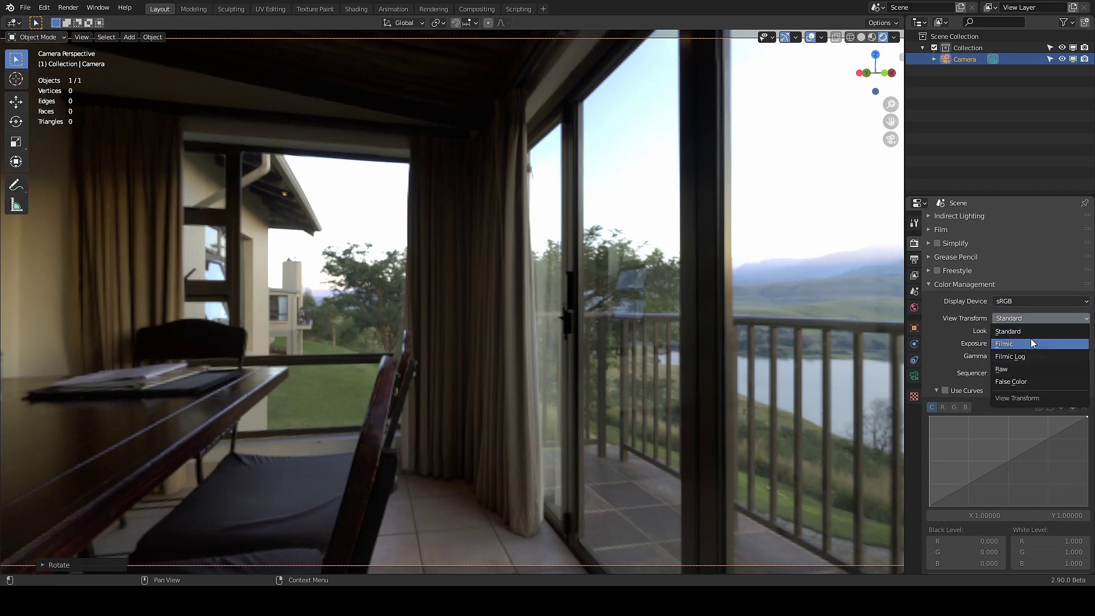
{"action": "left_click", "coordinate": [1028, 347]}
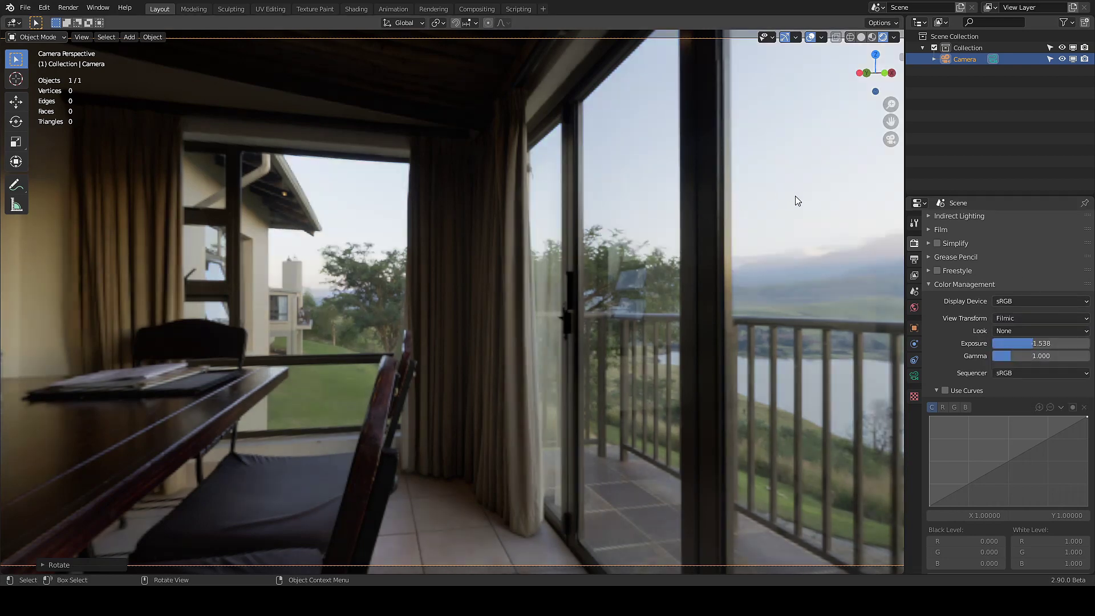
{"action": "key", "text": "r"}
{"action": "key", "text": "z"}
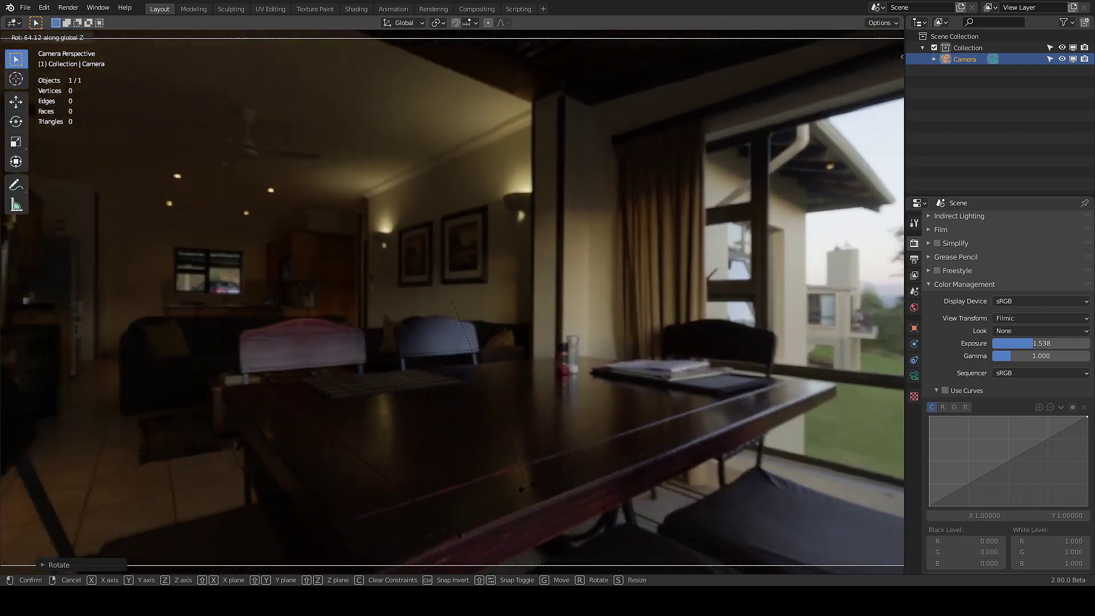
{"action": "left_click", "coordinate": [469, 526]}
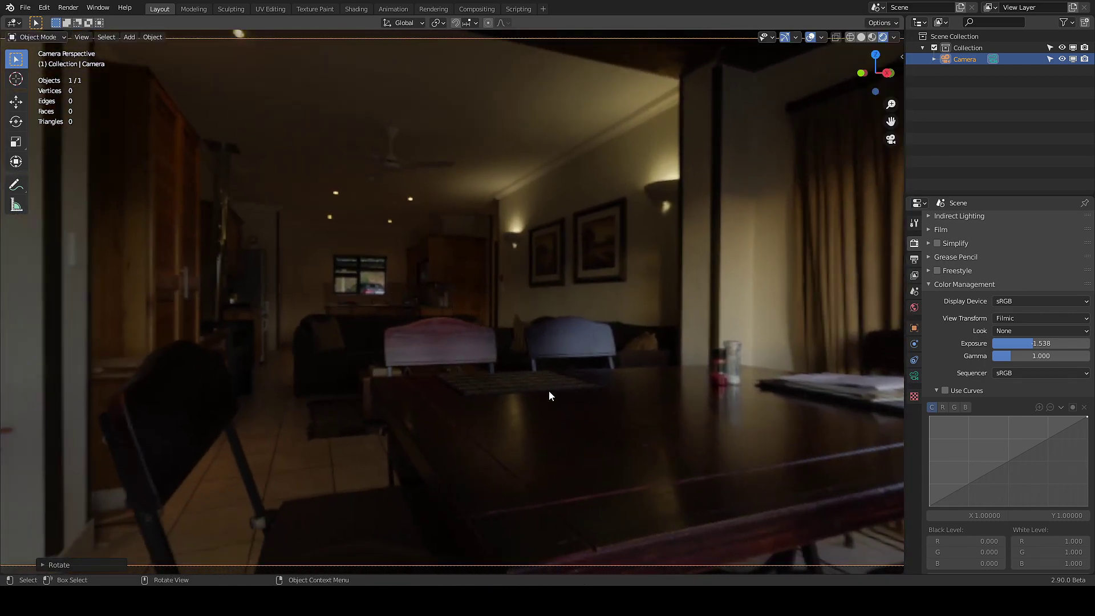
Set the view transform to Filmic Log and rotate the camera slightly about the global Z axis.
{"action": "left_click", "coordinate": [1050, 318]}
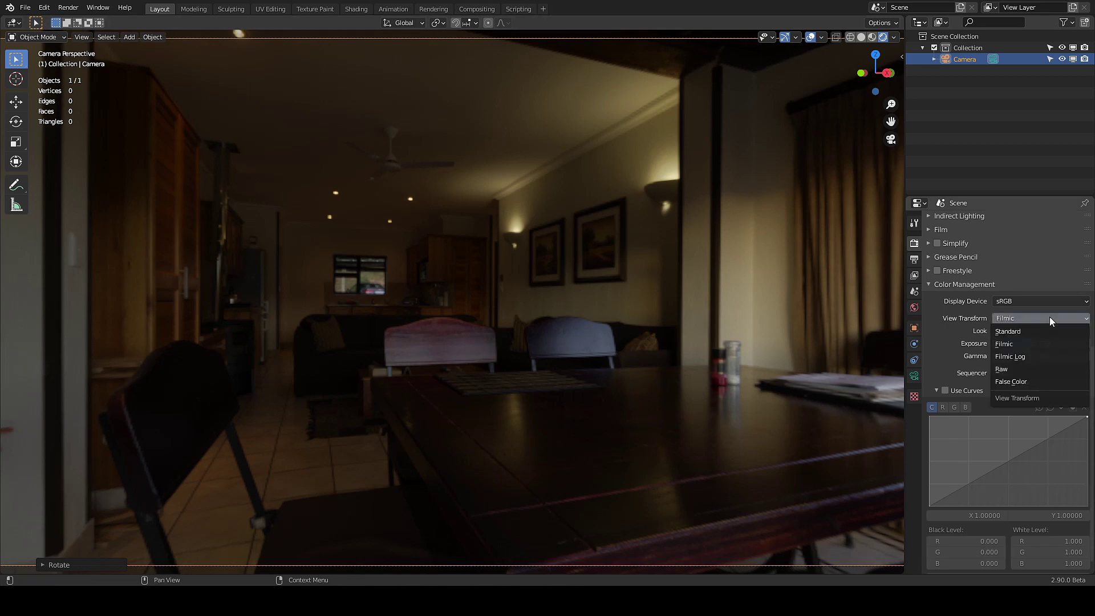
{"action": "left_click", "coordinate": [1028, 357]}
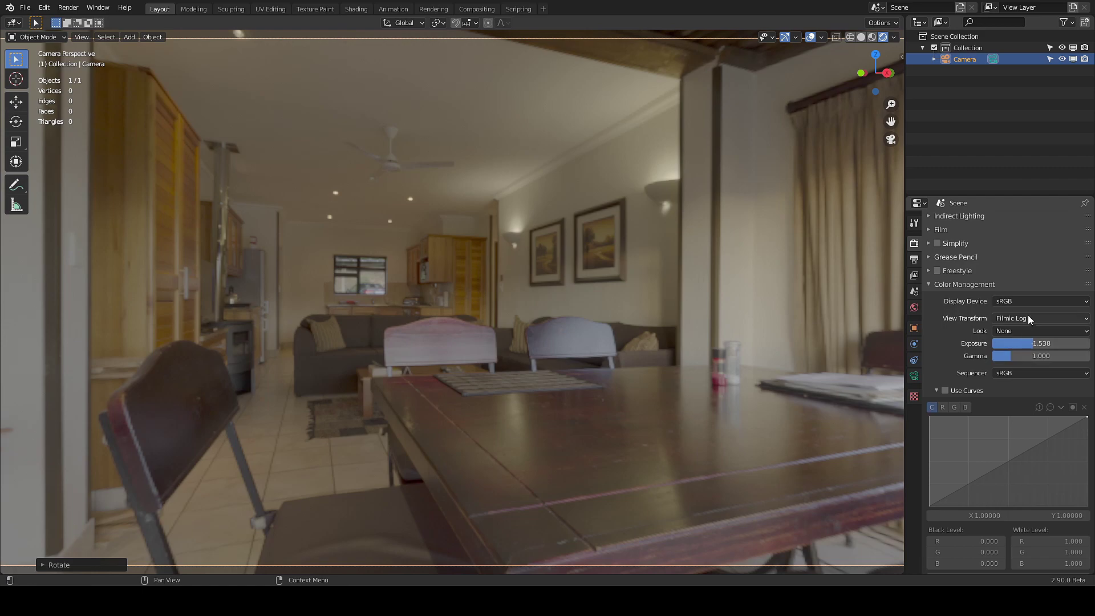
{"action": "key", "text": "r"}
{"action": "key", "text": "z"}
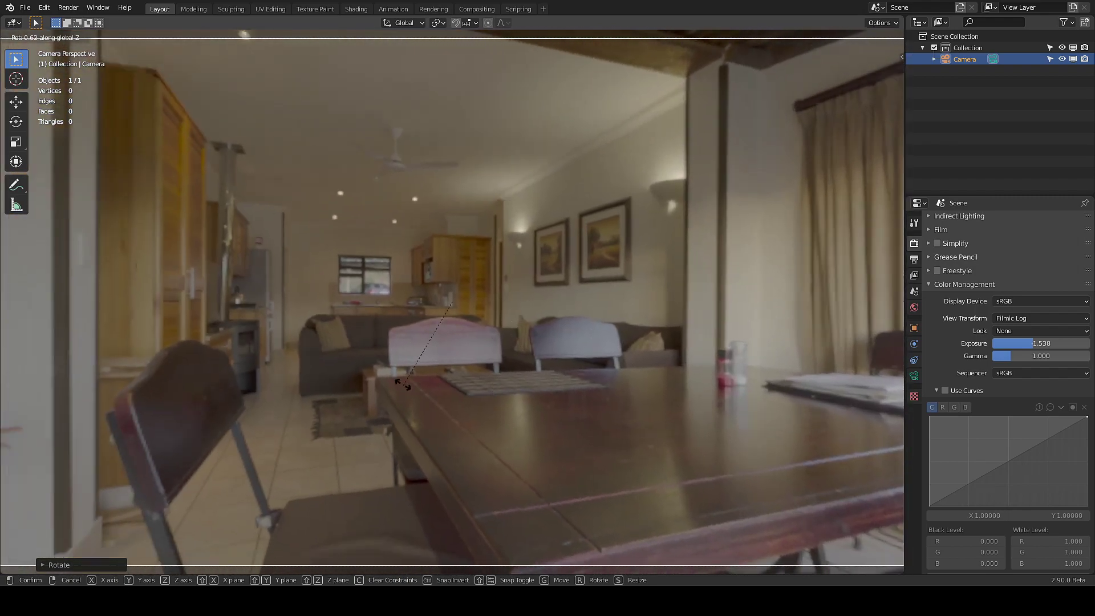
{"action": "left_click", "coordinate": [399, 379]}
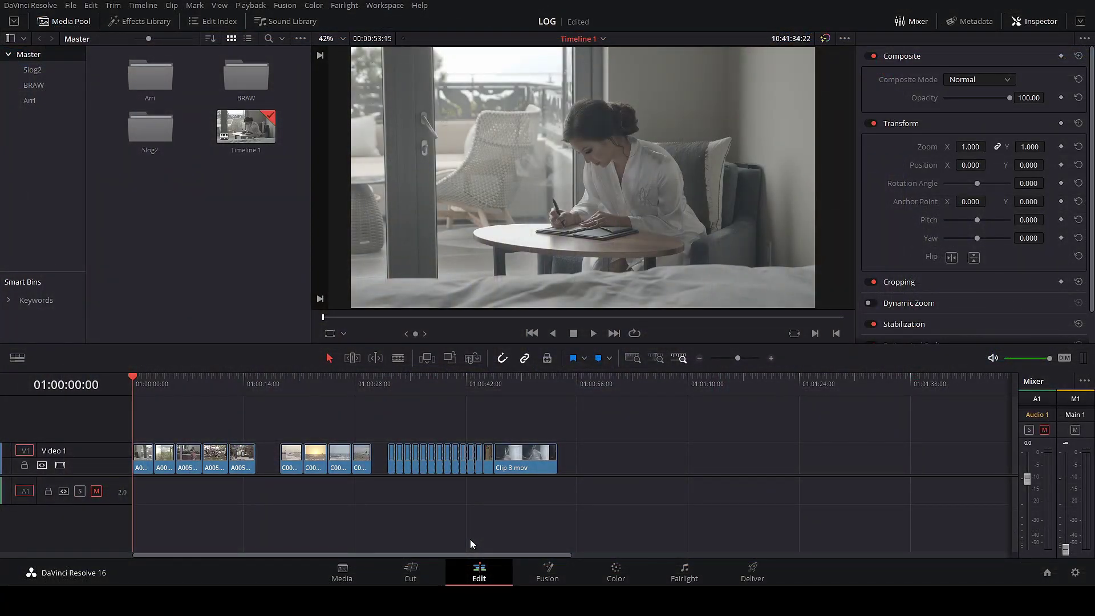
In DaVinci Resolve, scrub through Timeline 1 to examine the ungraded log footage, from the opening clips to the Arri Alexa Log C shots.
{"action": "left_click_drag", "start_coordinate": [143, 385], "coordinate": [205, 380]}
{"action": "left_click", "coordinate": [280, 378]}
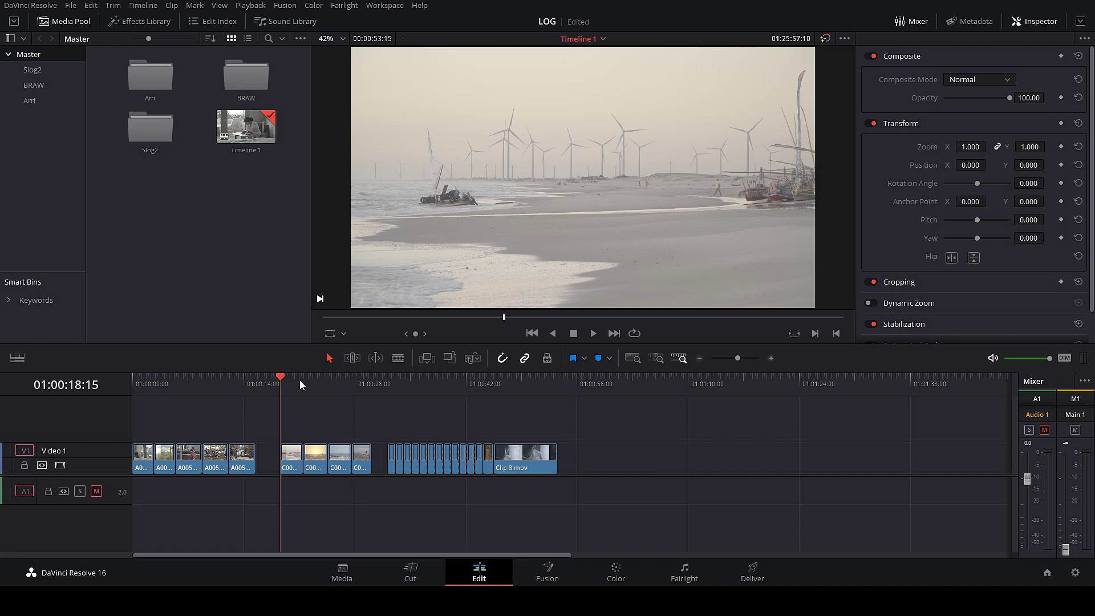
{"action": "left_click", "coordinate": [402, 381]}
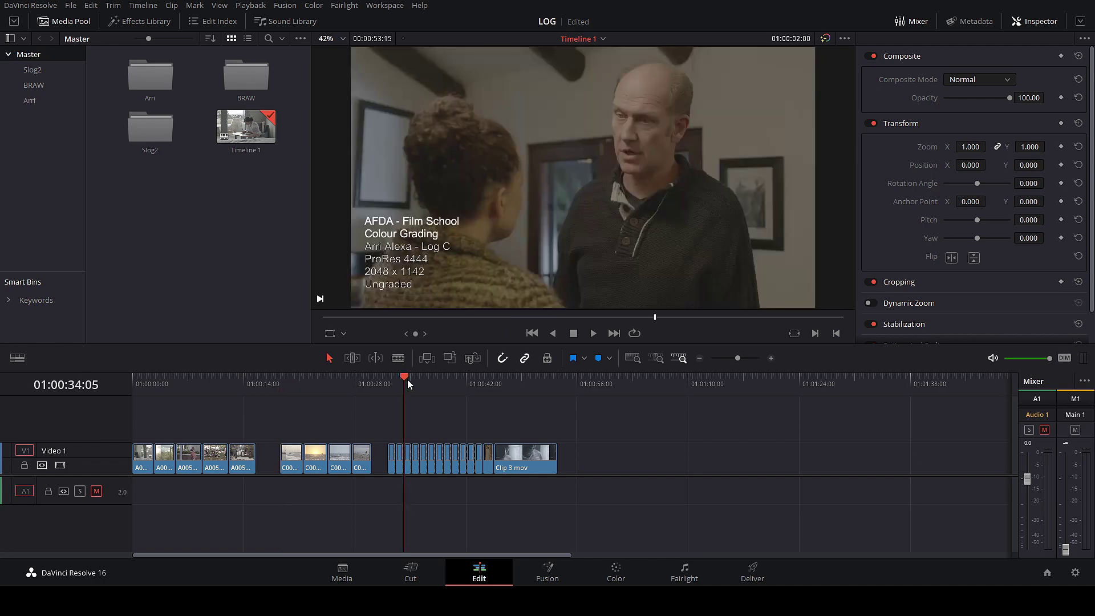
{"action": "left_click", "coordinate": [410, 381]}
{"action": "left_click", "coordinate": [424, 379]}
{"action": "left_click", "coordinate": [443, 378]}
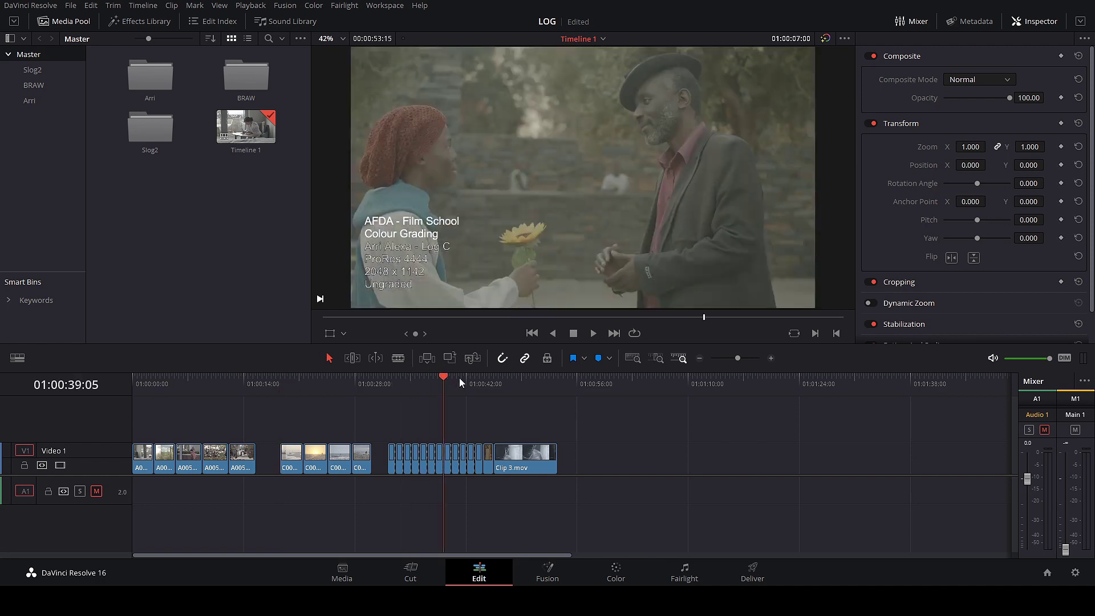
{"action": "left_click", "coordinate": [460, 377]}
{"action": "left_click", "coordinate": [422, 378]}
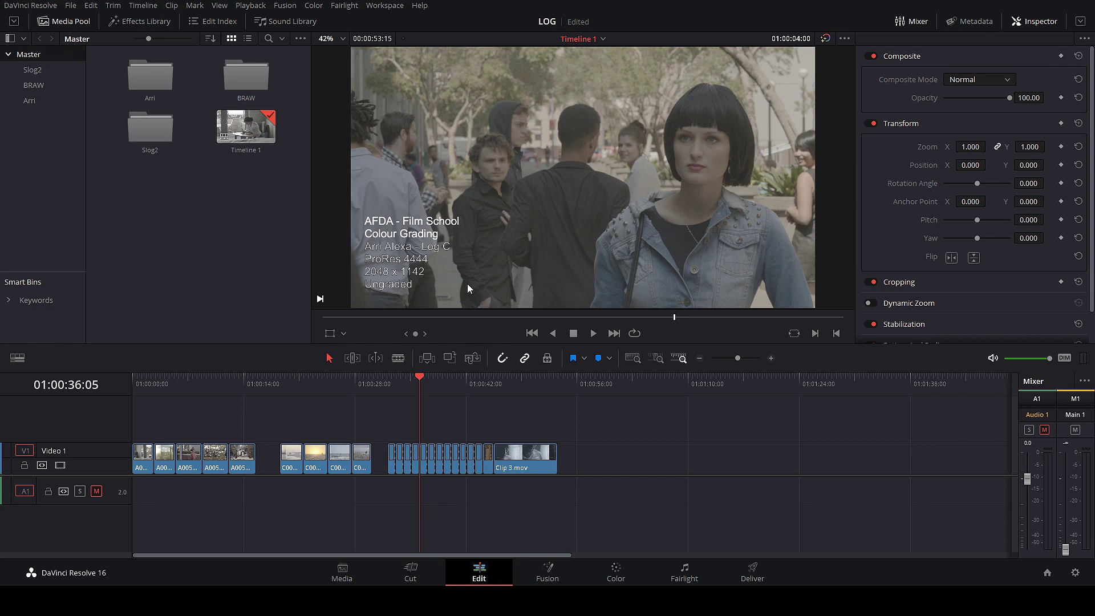
{"action": "left_click", "coordinate": [484, 381]}
{"action": "left_click", "coordinate": [518, 380]}
{"action": "left_click", "coordinate": [444, 378]}
{"action": "left_click", "coordinate": [435, 374]}
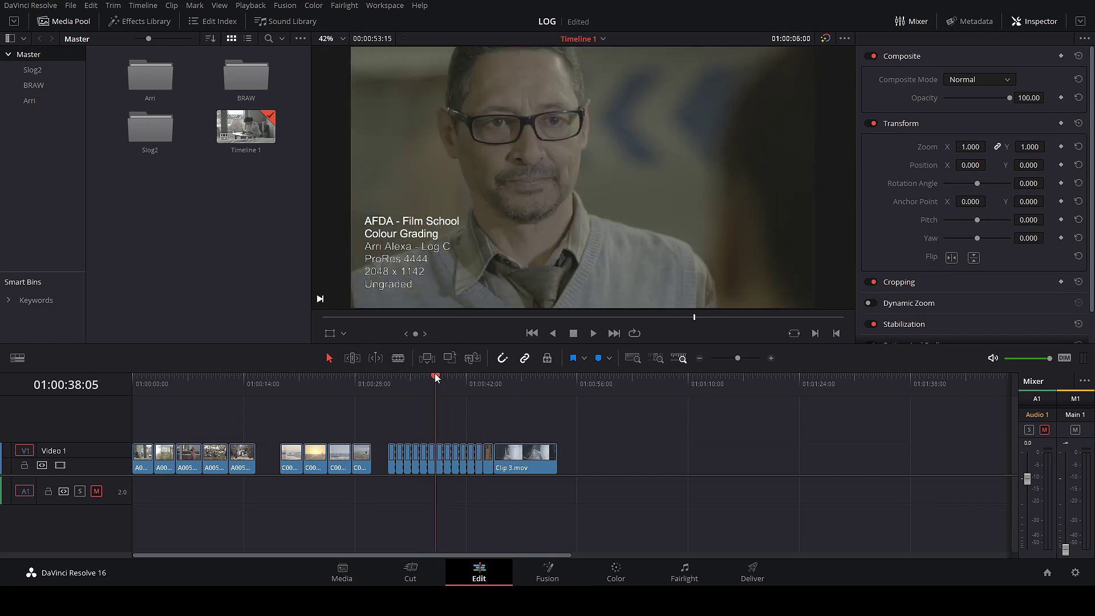
{"action": "left_click", "coordinate": [416, 379]}
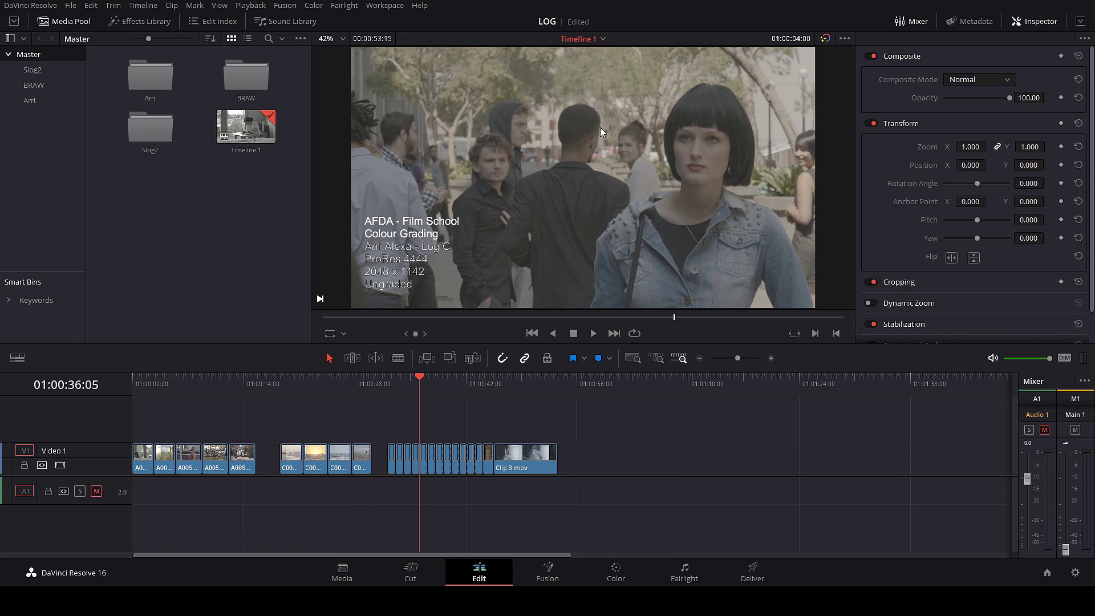
Examine the beach clips in the middle group of the timeline.
{"action": "left_click", "coordinate": [303, 381]}
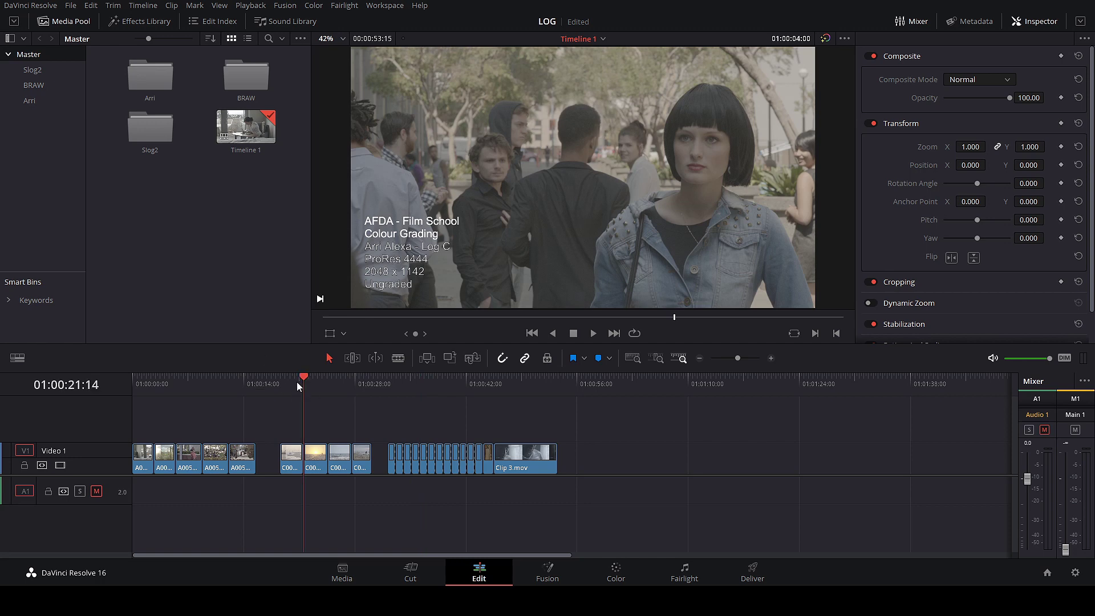
{"action": "left_click", "coordinate": [328, 381]}
{"action": "left_click", "coordinate": [353, 381]}
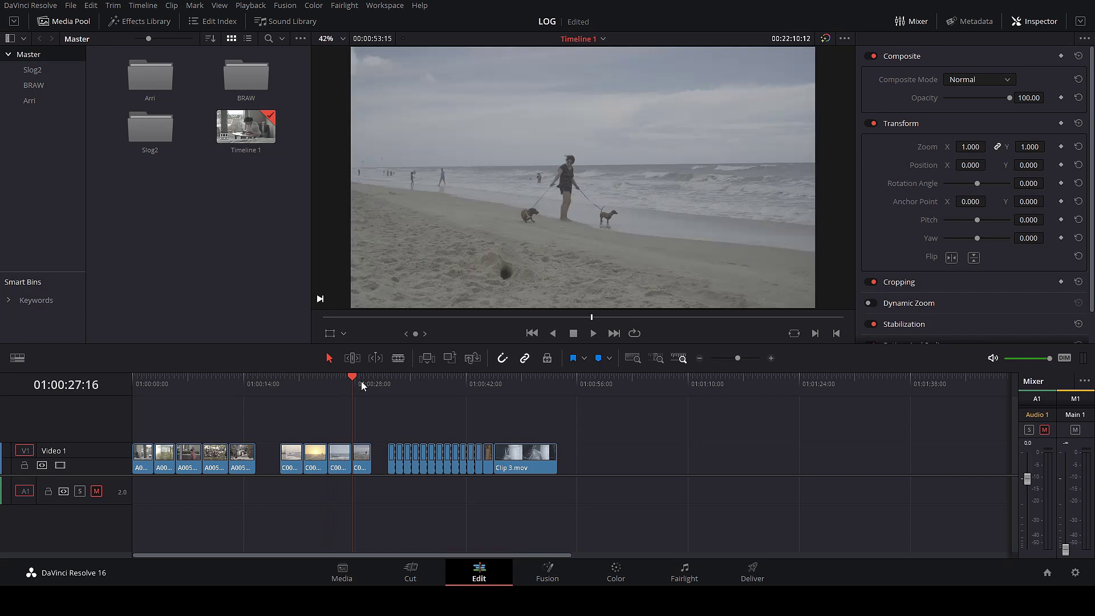
Review the five clips at the start of the timeline, and continue past the beach clips to the Log C shot of the man at the laptop.
{"action": "left_click", "coordinate": [195, 378]}
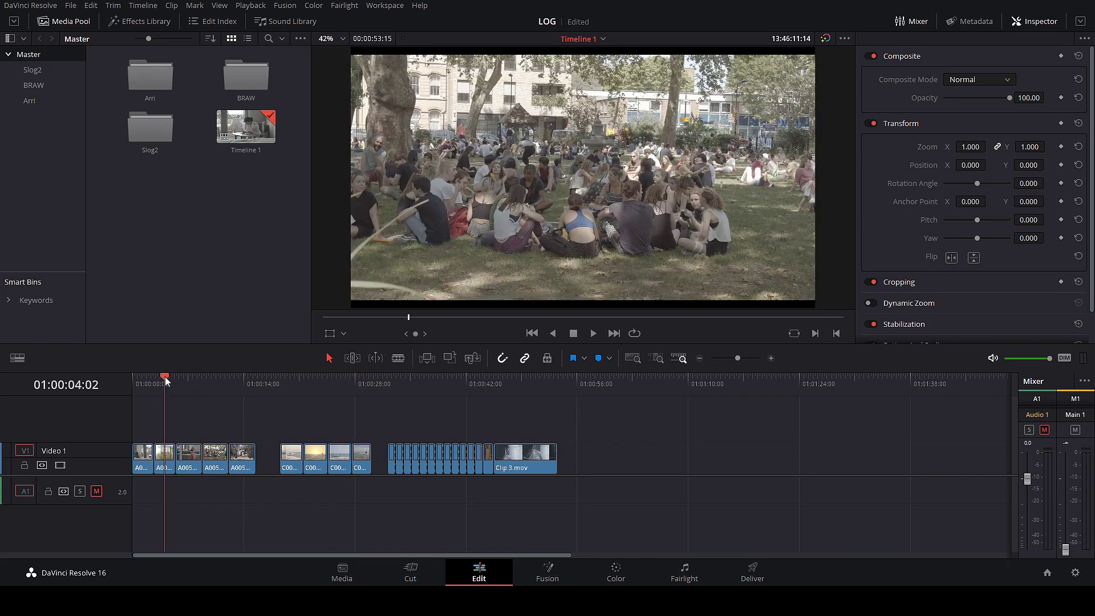
{"action": "left_click", "coordinate": [165, 378]}
{"action": "left_click", "coordinate": [214, 381]}
{"action": "left_click", "coordinate": [227, 381]}
{"action": "left_click", "coordinate": [200, 381]}
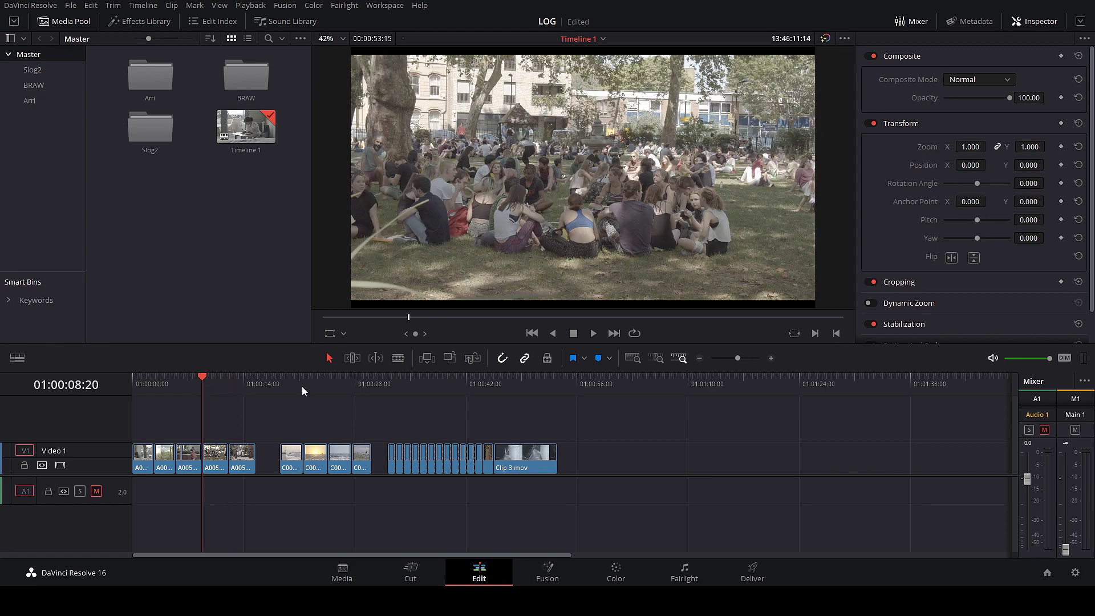
{"action": "left_click", "coordinate": [228, 381]}
{"action": "left_click_drag", "start_coordinate": [202, 382], "coordinate": [151, 382]}
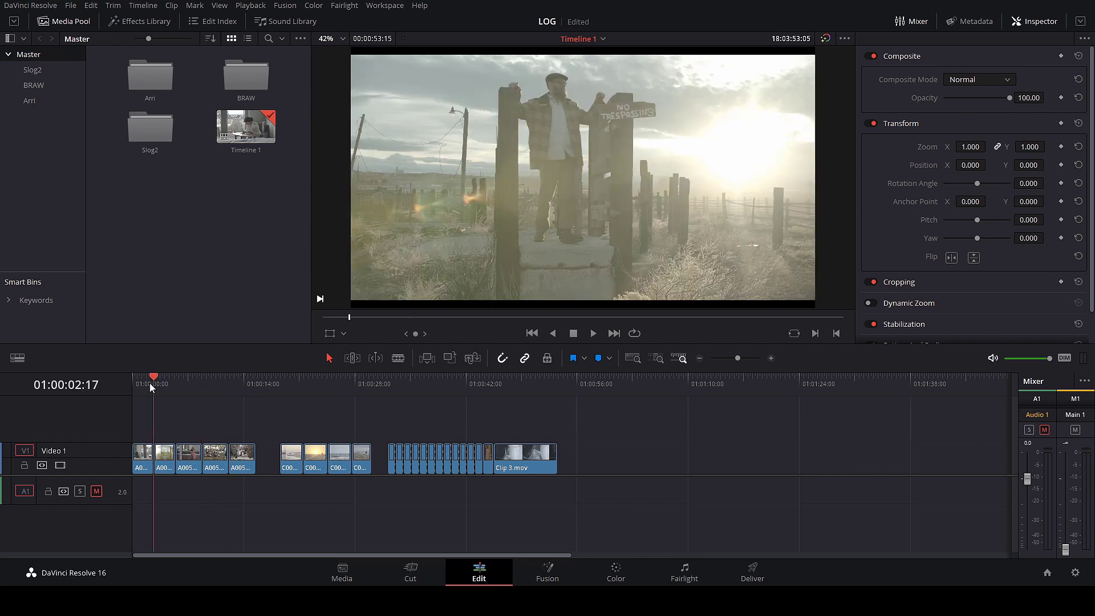
{"action": "left_click", "coordinate": [200, 385]}
{"action": "left_click", "coordinate": [227, 382]}
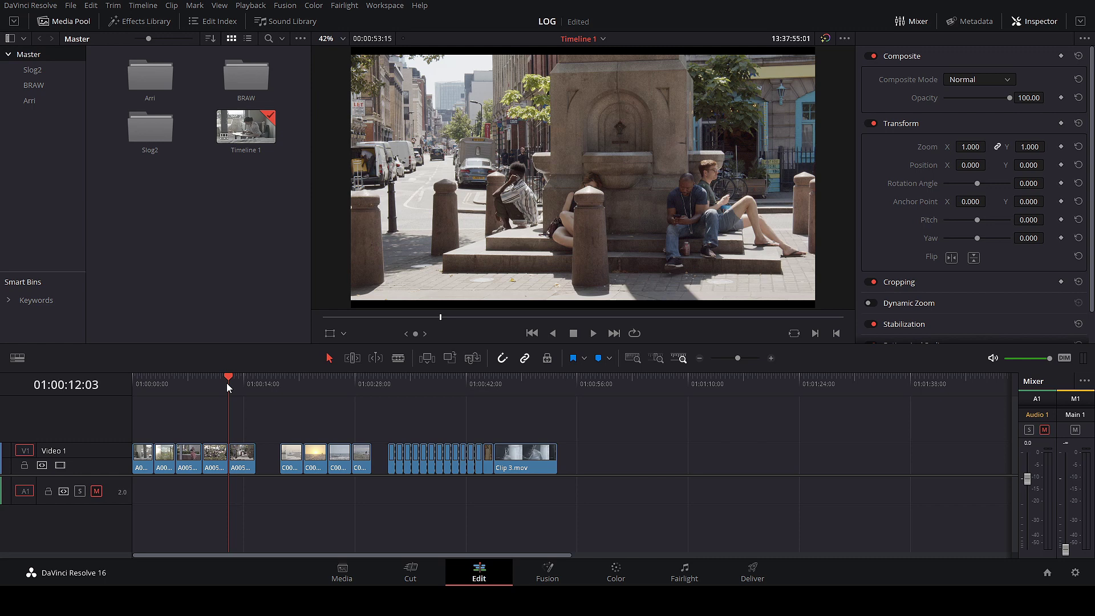
{"action": "left_click_drag", "start_coordinate": [307, 382], "coordinate": [353, 379]}
{"action": "mouse_move", "coordinate": [466, 381]}
{"action": "left_mouse_down"}
{"action": "mouse_move", "coordinate": [500, 381]}
{"action": "mouse_move", "coordinate": [453, 381]}
{"action": "left_mouse_up"}
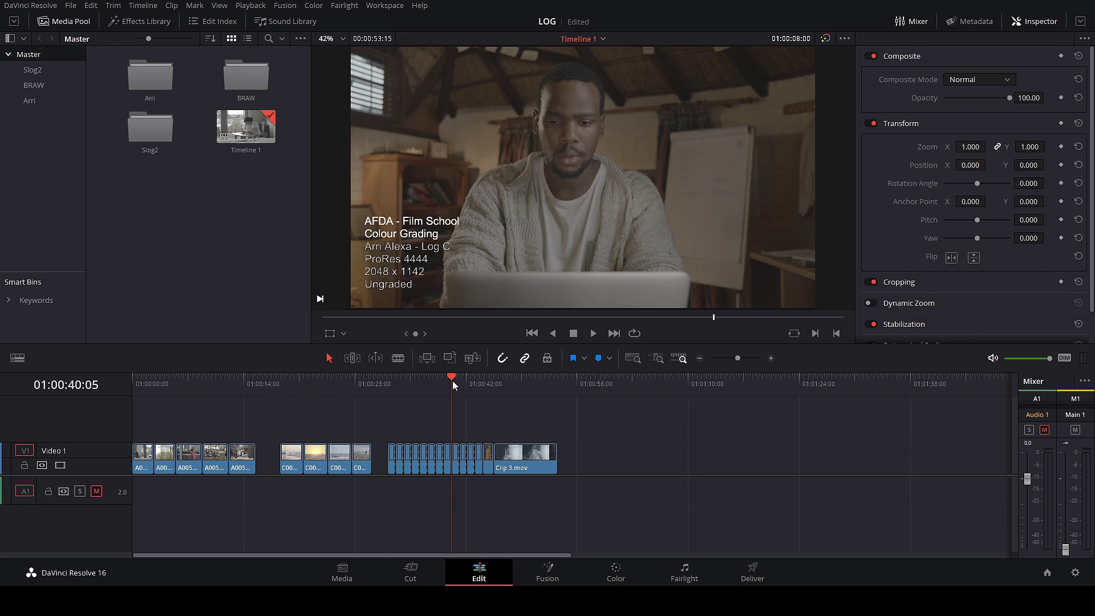
Bring up the Camera Raw settings of the timeline's first clip on the Color page.
{"action": "left_click", "coordinate": [610, 569]}
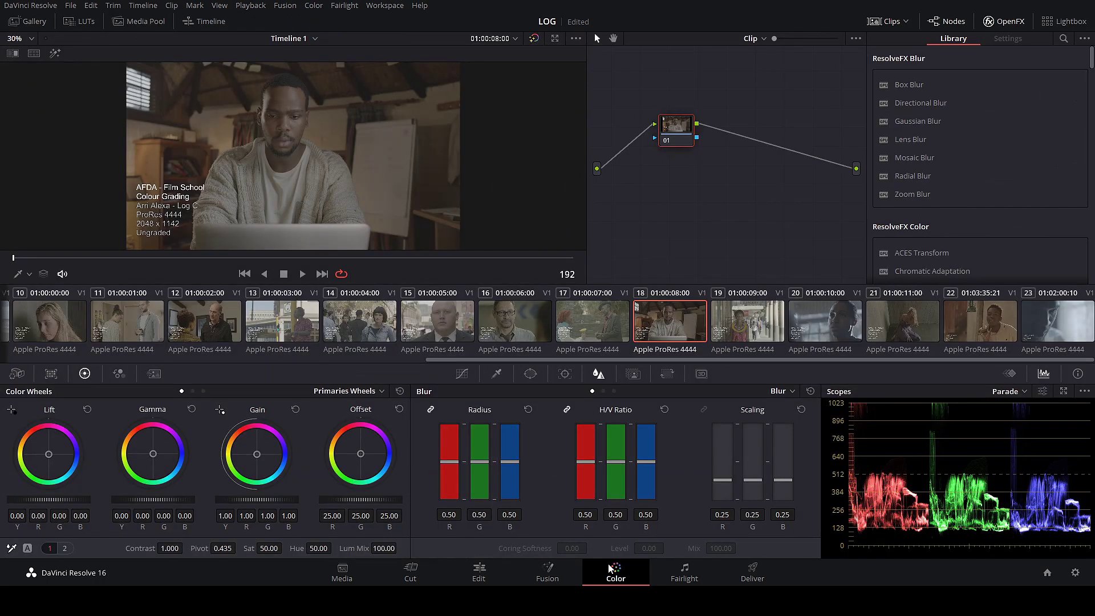
{"action": "key", "text": "Home"}
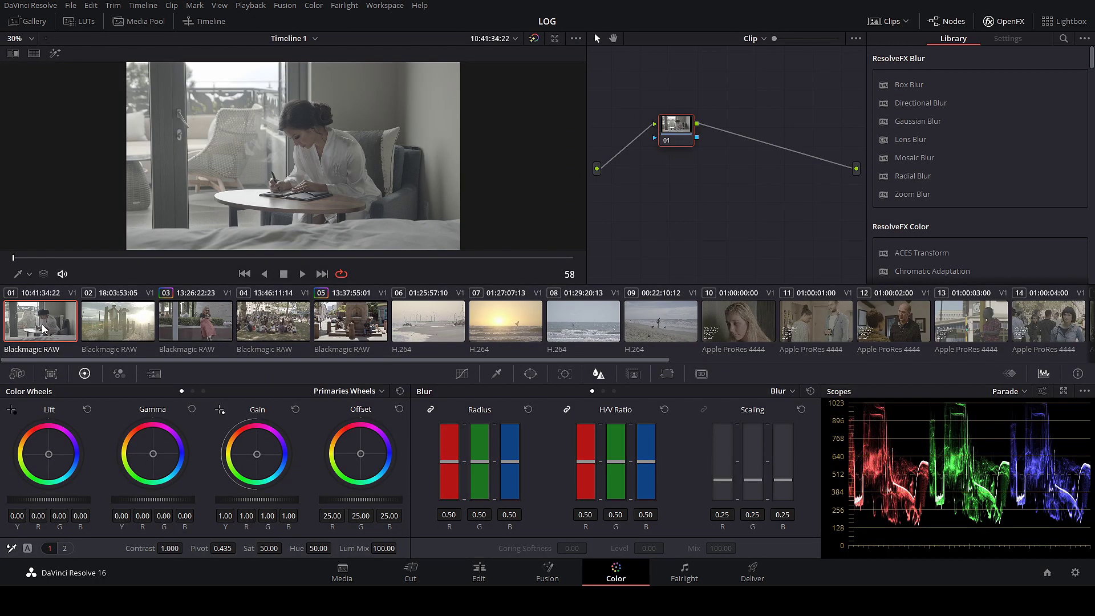
{"action": "left_click", "coordinate": [18, 374]}
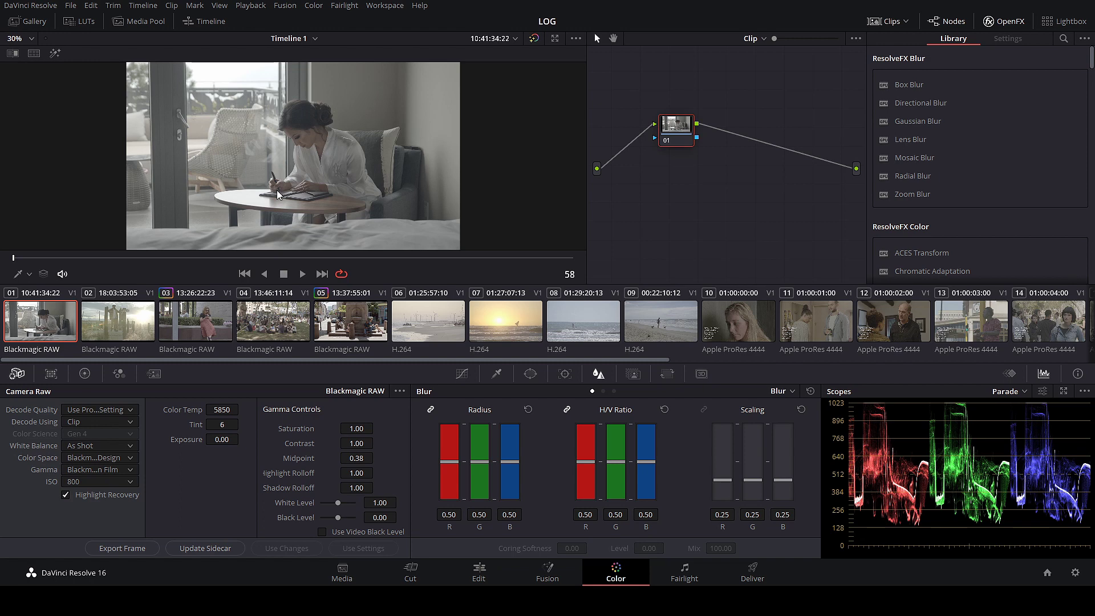
Compare clips 02, 03 and 04 on the Color page, and return to clip 01.
{"action": "left_click_drag", "start_coordinate": [679, 127], "coordinate": [674, 113]}
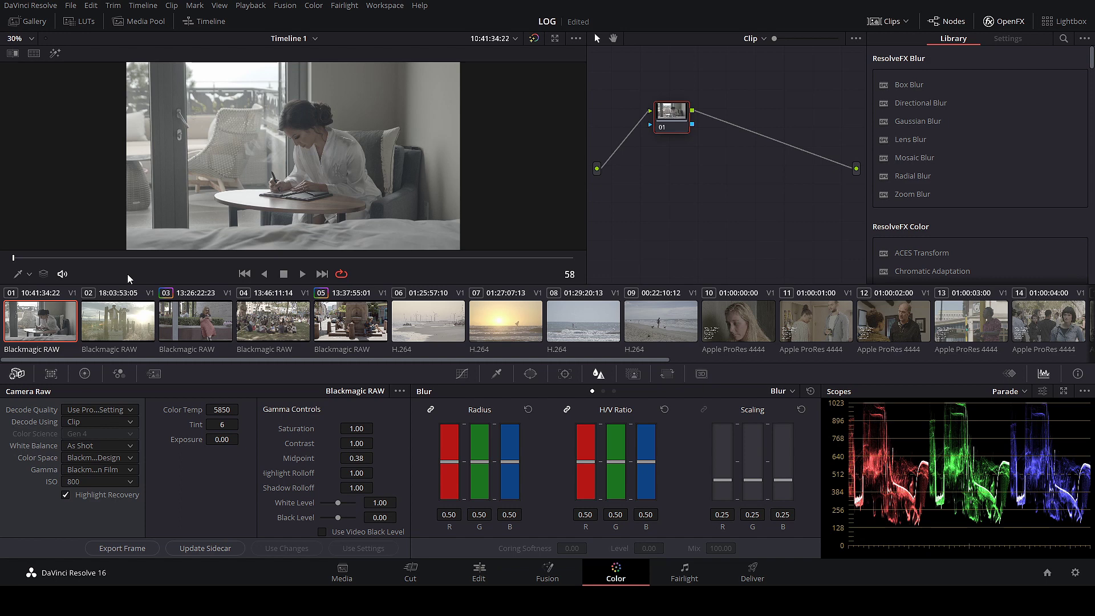
{"action": "left_click", "coordinate": [118, 317]}
{"action": "left_click", "coordinate": [197, 318]}
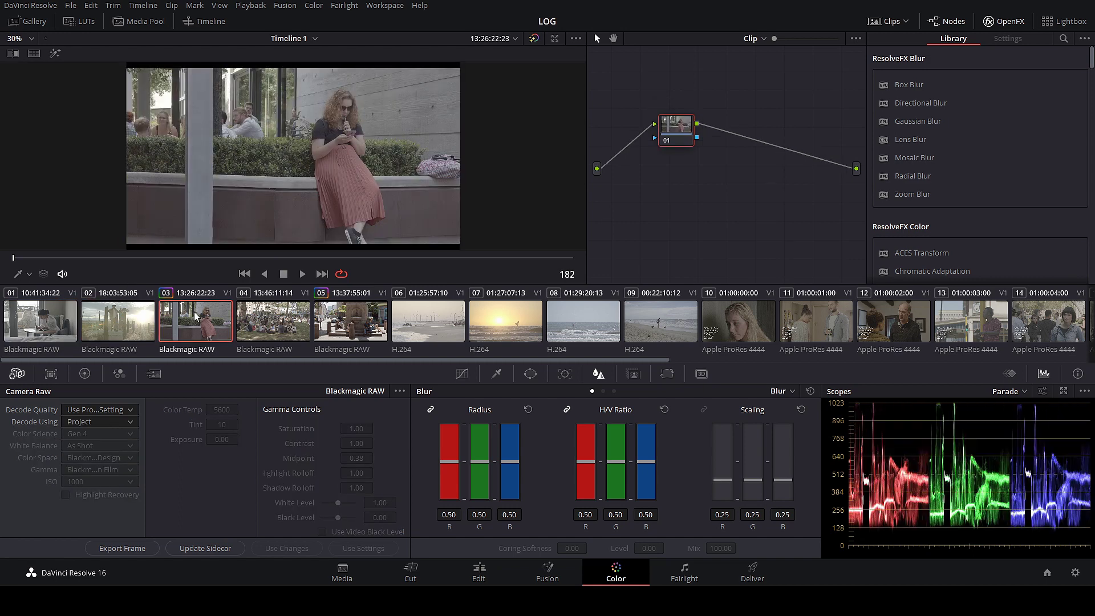
{"action": "left_click", "coordinate": [253, 318]}
{"action": "left_click", "coordinate": [197, 319]}
{"action": "left_click", "coordinate": [65, 316]}
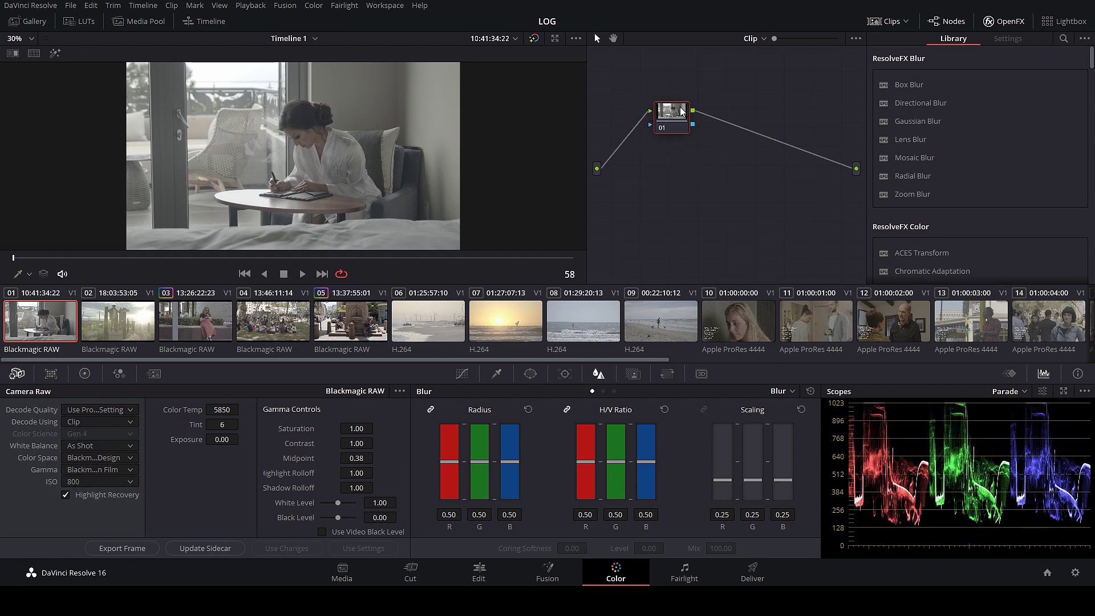
Apply the Blackmagic Pocket 4K Film to Video v4 3D LUT to node 01 of the first clip.
{"action": "left_click_drag", "start_coordinate": [675, 117], "coordinate": [680, 128]}
{"action": "right_click", "coordinate": [680, 129]}
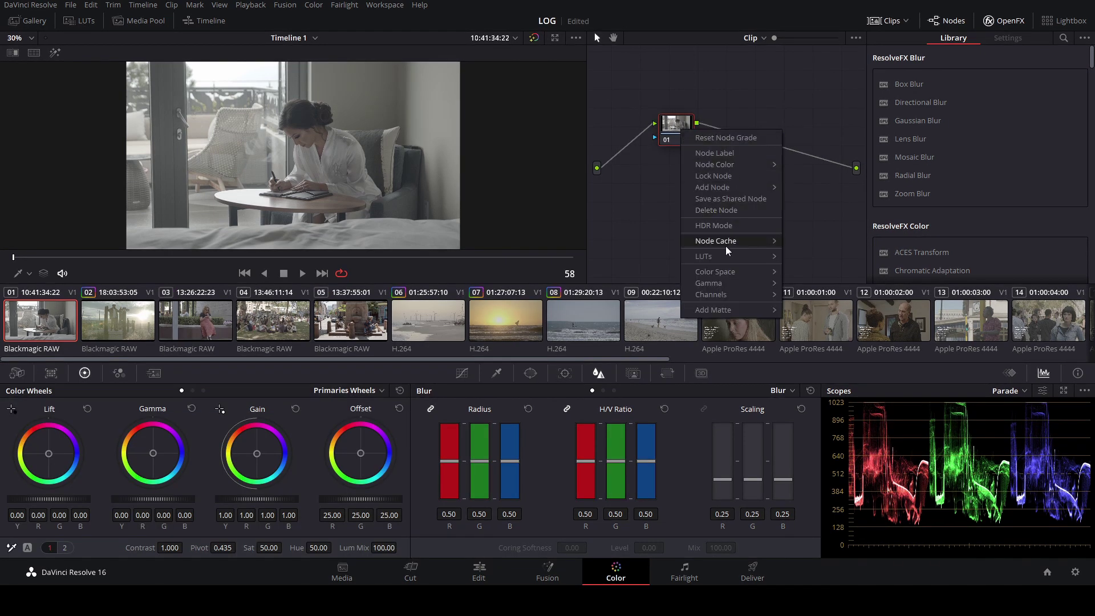
{"action": "mouse_move", "coordinate": [723, 258]}
{"action": "mouse_move", "coordinate": [823, 291]}
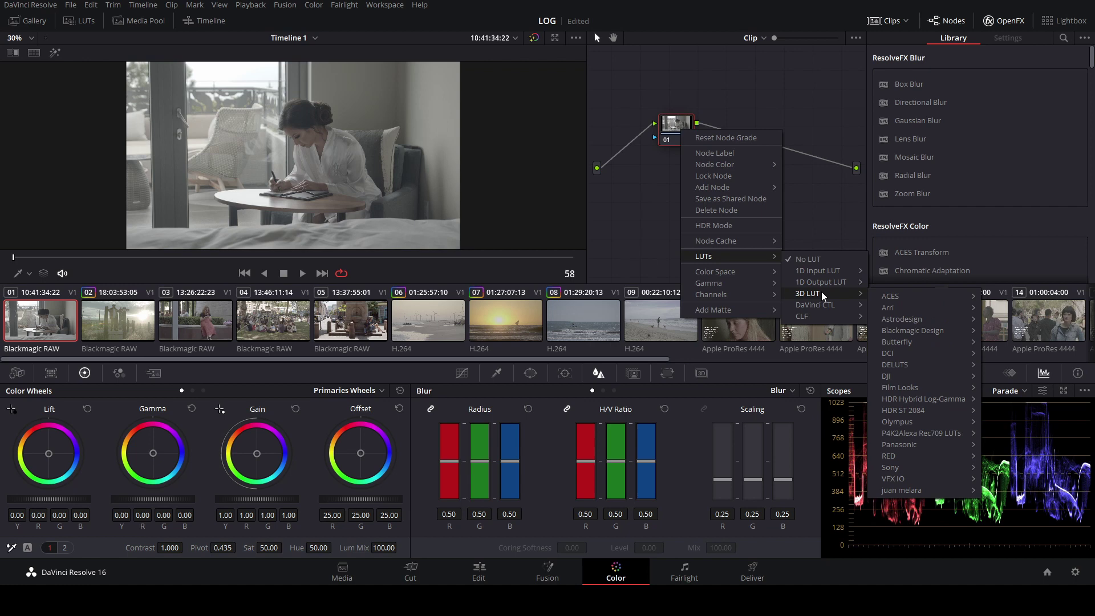
{"action": "mouse_move", "coordinate": [931, 327]}
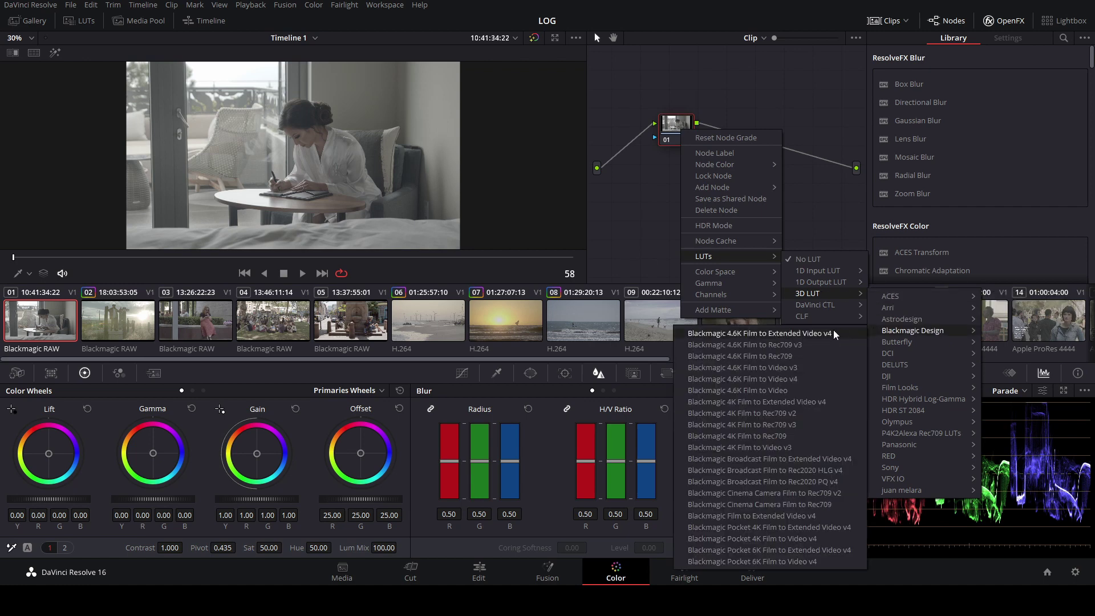
{"action": "left_click", "coordinate": [812, 535]}
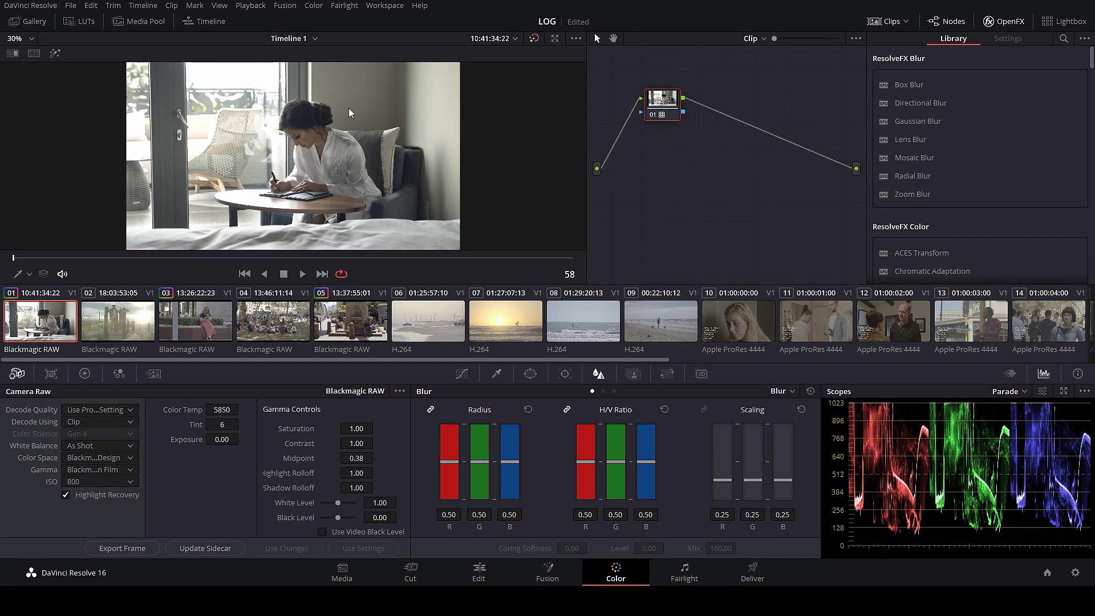
{"action": "left_click_drag", "start_coordinate": [658, 104], "coordinate": [673, 125]}
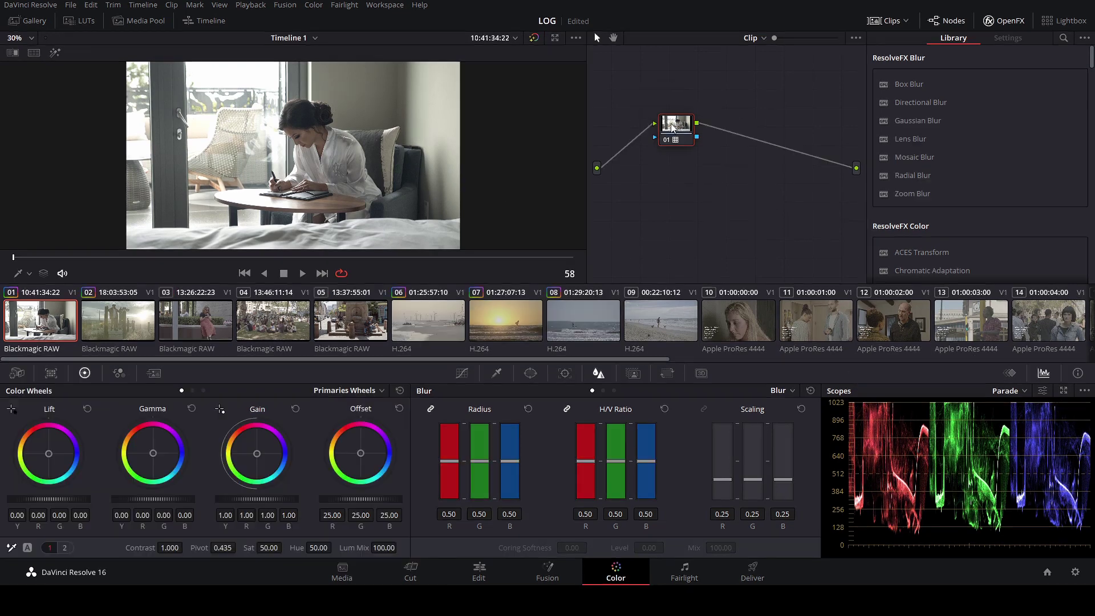
Apply the Blackmagic Pocket 4K Film to Extended Video v4 3D LUT to clip 01's node, and copy that grade to clip 02.
{"action": "right_click", "coordinate": [673, 125]}
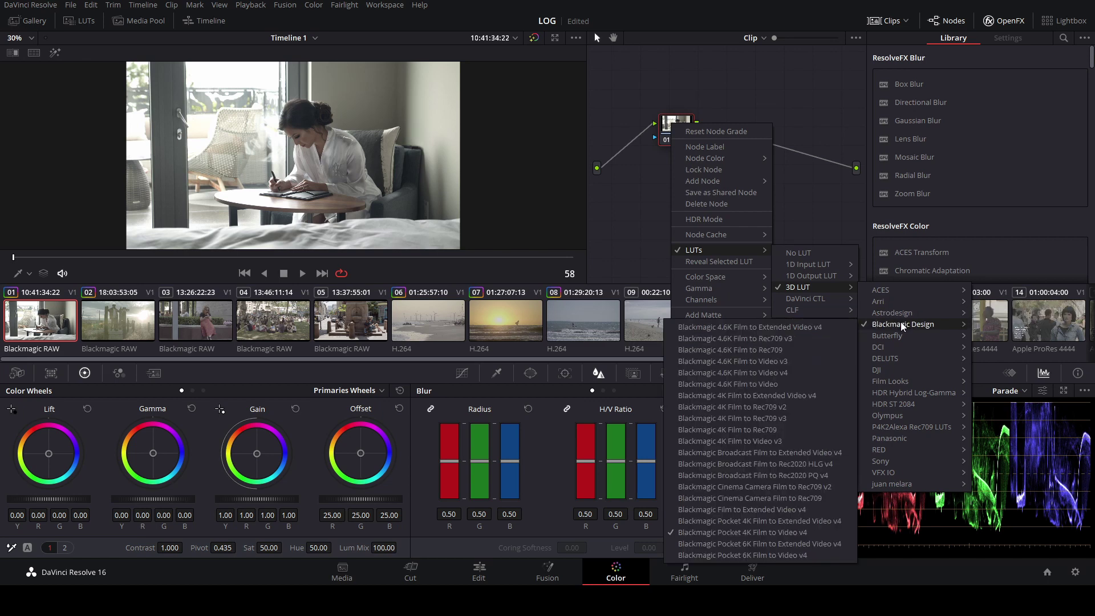
{"action": "left_click", "coordinate": [833, 518]}
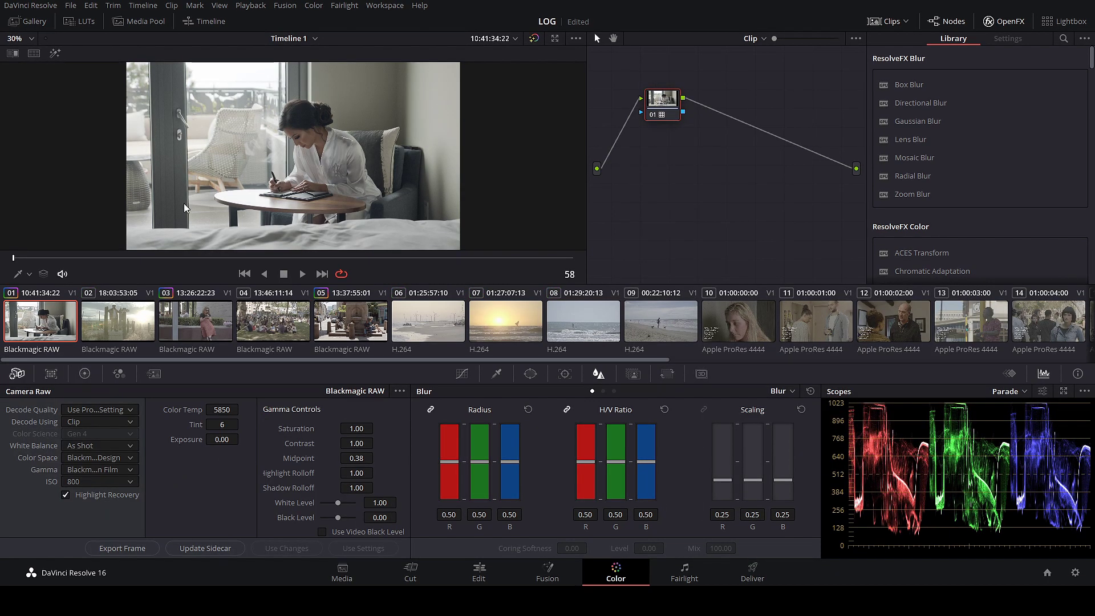
{"action": "left_click", "coordinate": [137, 324]}
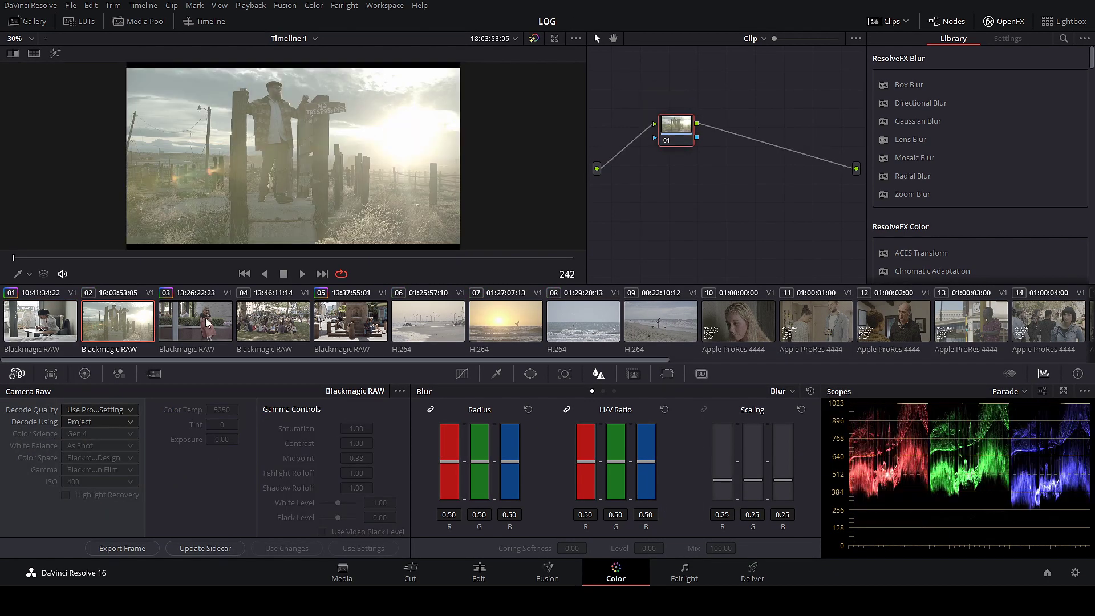
{"action": "middle_click", "coordinate": [42, 317]}
{"action": "left_click_drag", "start_coordinate": [672, 130], "coordinate": [670, 131]}
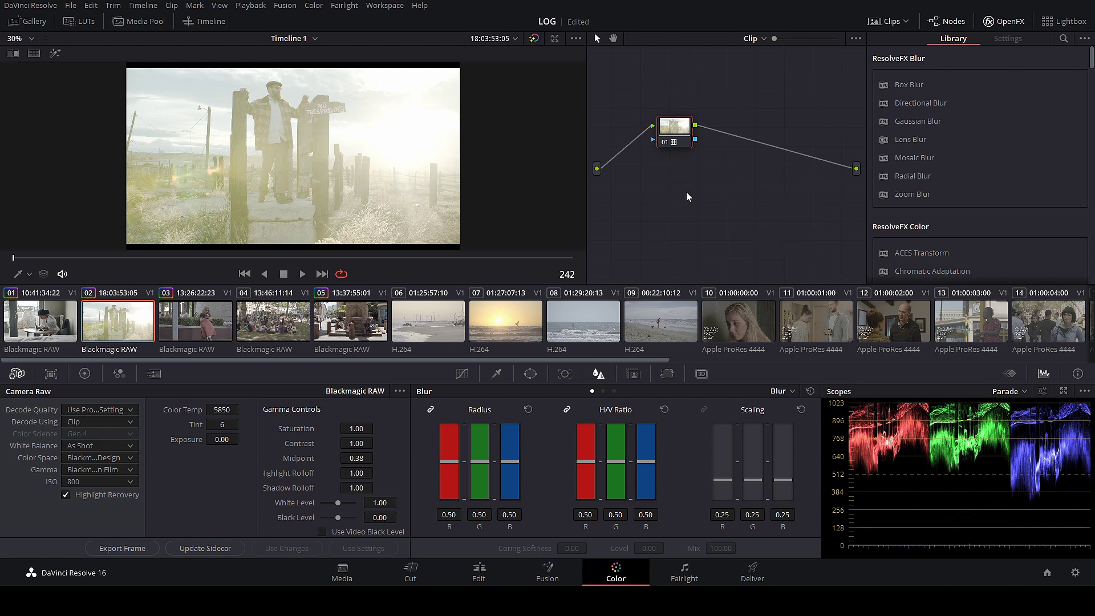
Add a serial node after the LUT node on clip 02 and lower its Offset to -16.25.
{"action": "mouse_move", "coordinate": [683, 125]}
{"action": "left_mouse_down"}
{"action": "mouse_move", "coordinate": [675, 88]}
{"action": "mouse_move", "coordinate": [656, 120]}
{"action": "mouse_move", "coordinate": [682, 118]}
{"action": "left_mouse_up"}
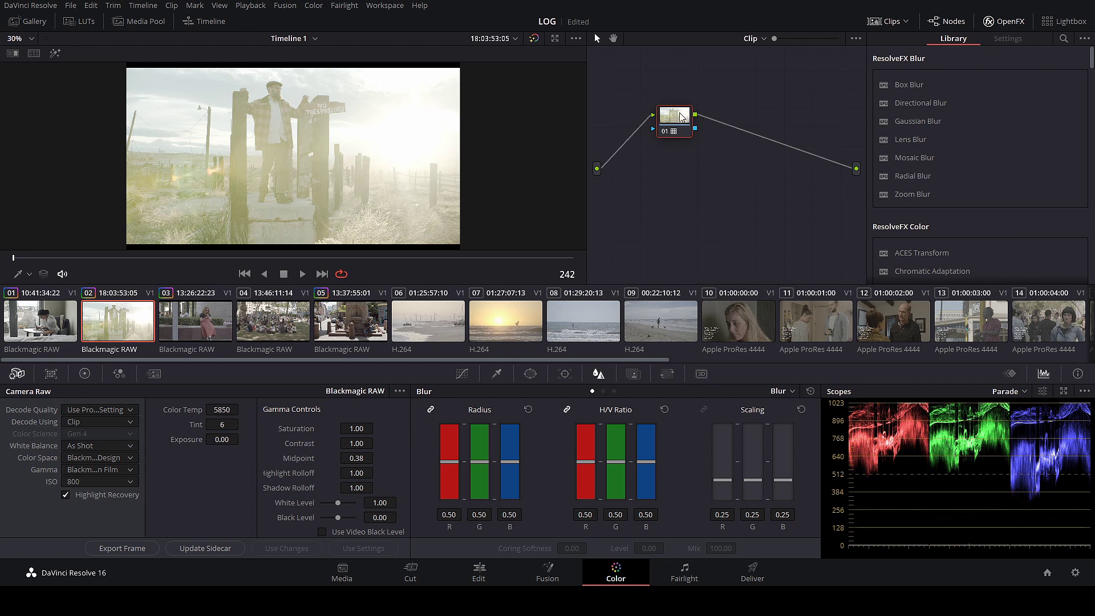
{"action": "key", "text": "alt+s"}
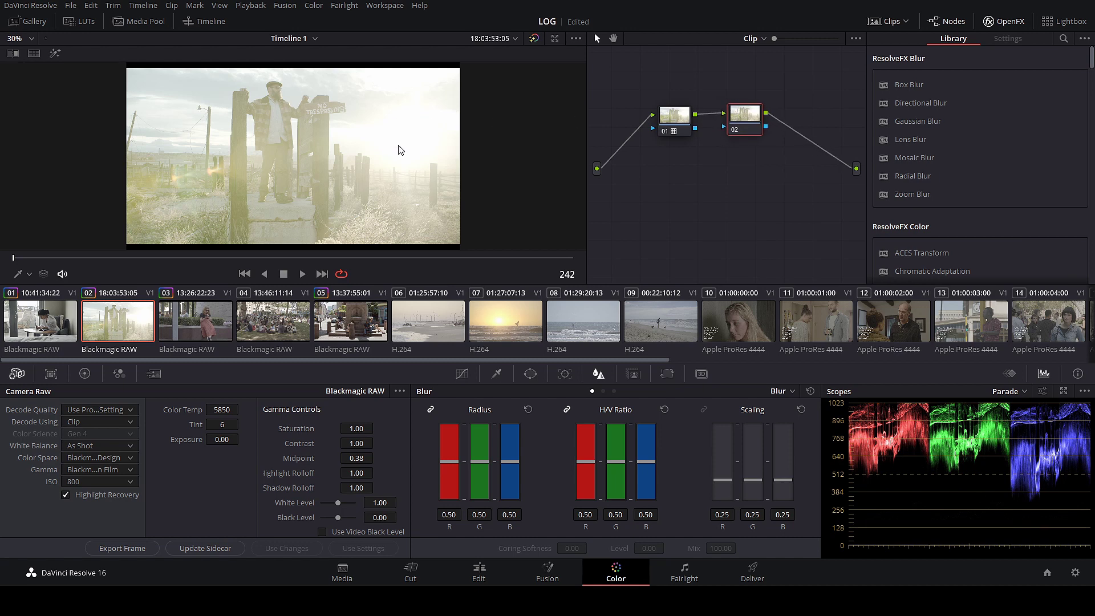
{"action": "left_click", "coordinate": [84, 373]}
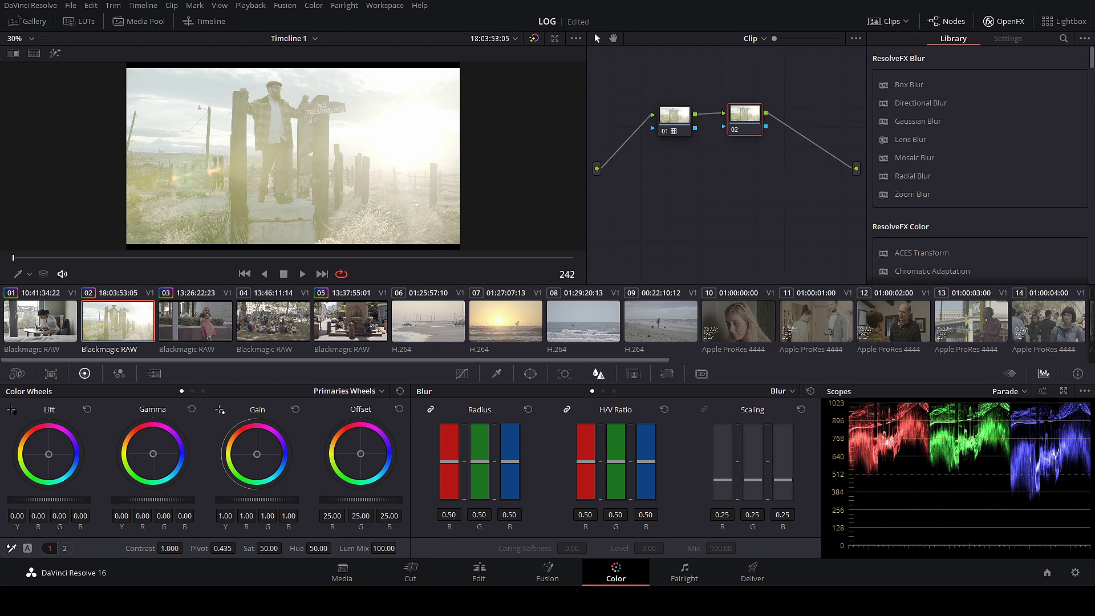
{"action": "left_click_drag", "start_coordinate": [331, 516], "coordinate": [258, 516]}
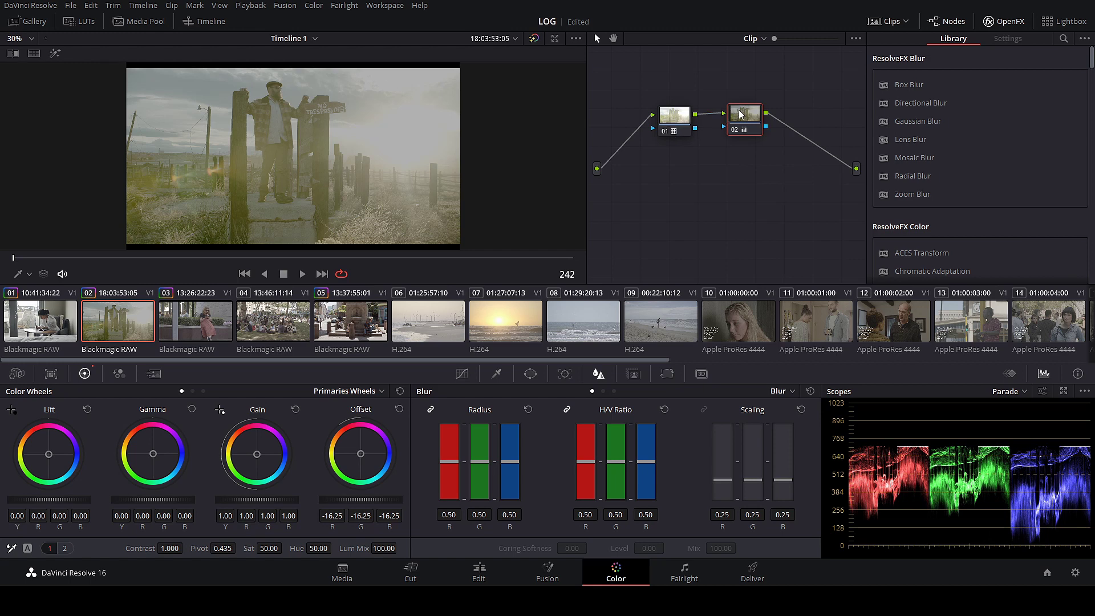
Place node 02 ahead of LUT node 01 with its Offset back at 25.00, and space the two nodes apart.
{"action": "left_click_drag", "start_coordinate": [741, 112], "coordinate": [646, 143]}
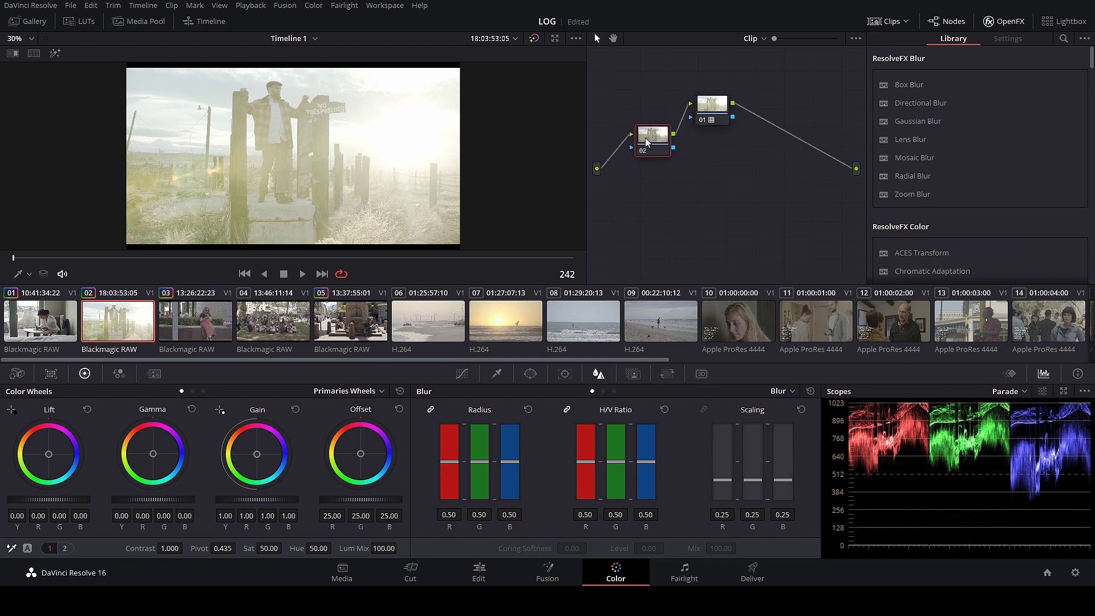
{"action": "left_click_drag", "start_coordinate": [719, 109], "coordinate": [784, 99]}
{"action": "left_click_drag", "start_coordinate": [653, 132], "coordinate": [661, 126]}
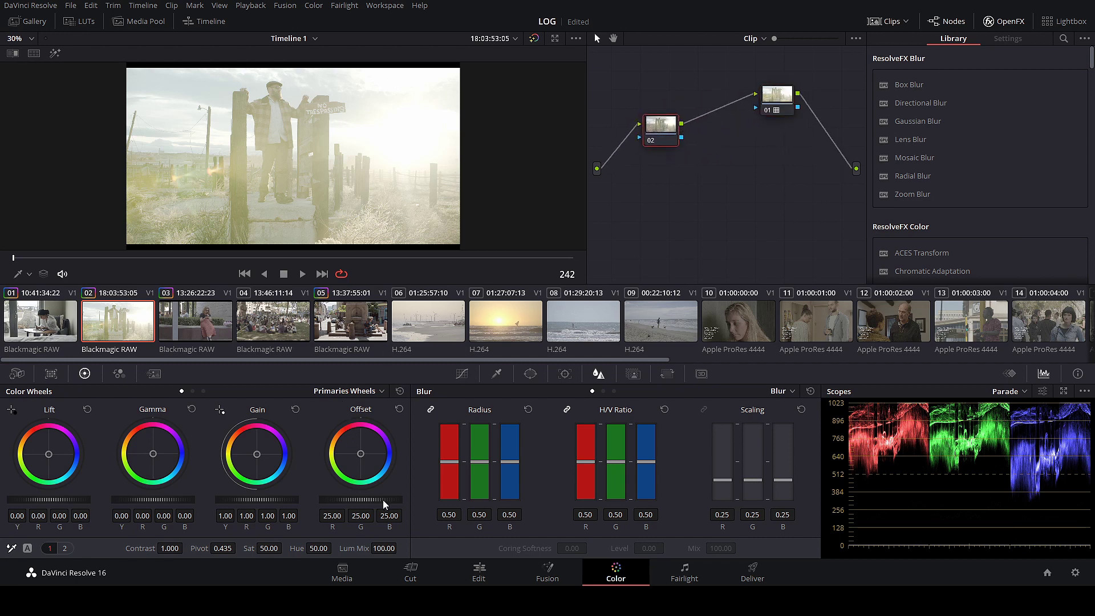
Lower the Offset of node 02, ahead of the LUT, to -23.30.
{"action": "left_click_drag", "start_coordinate": [360, 500], "coordinate": [264, 499]}
{"action": "mouse_move", "coordinate": [342, 500]}
{"action": "left_mouse_down"}
{"action": "mouse_move", "coordinate": [379, 500]}
{"action": "mouse_move", "coordinate": [358, 500]}
{"action": "left_mouse_up"}
{"action": "left_click_drag", "start_coordinate": [659, 126], "coordinate": [666, 107]}
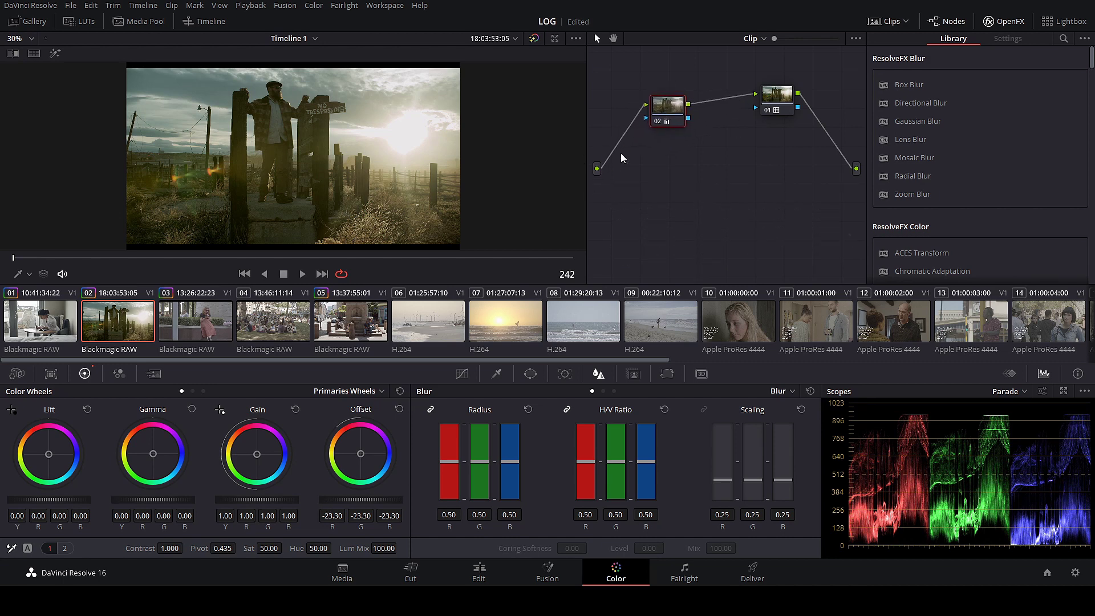
With LUT node 01 disabled, reset node 02's primaries and lower its Offset to -1.85.
{"action": "left_click", "coordinate": [767, 111]}
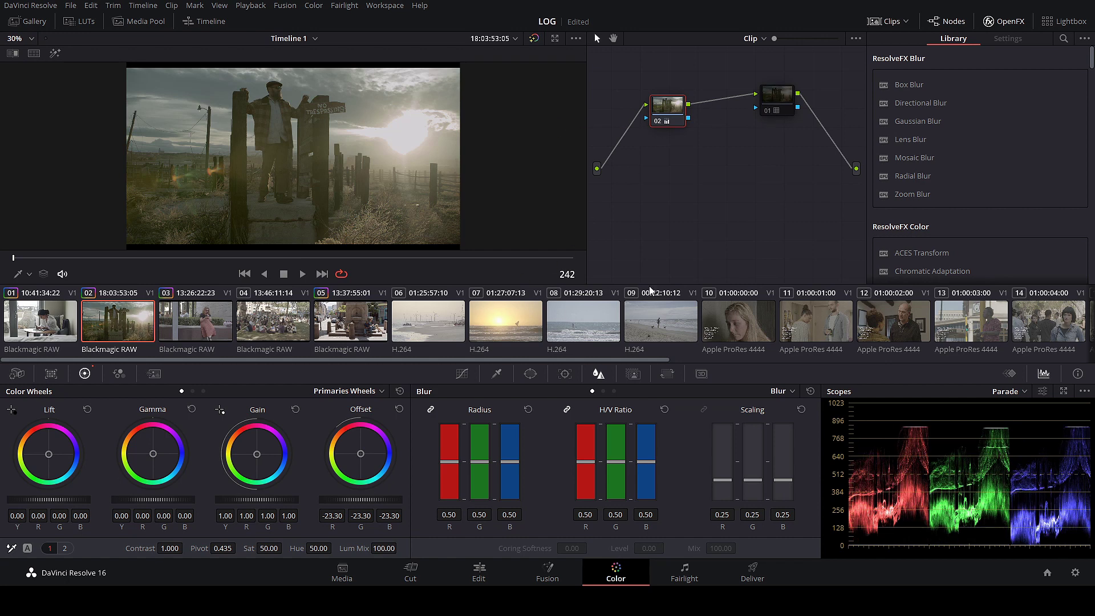
{"action": "left_click", "coordinate": [399, 392]}
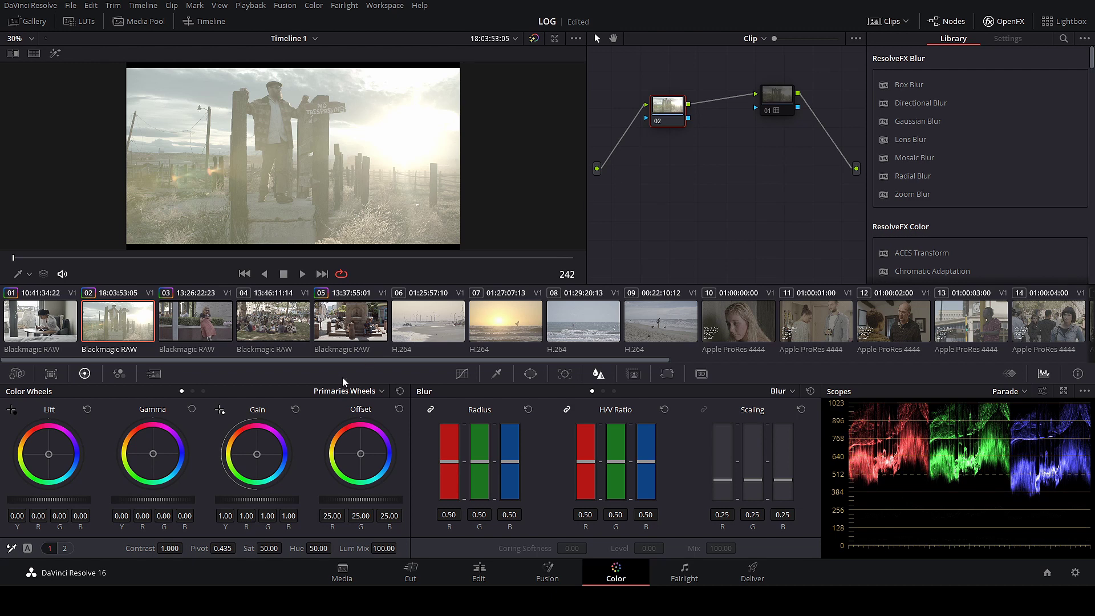
{"action": "left_click_drag", "start_coordinate": [364, 503], "coordinate": [104, 503]}
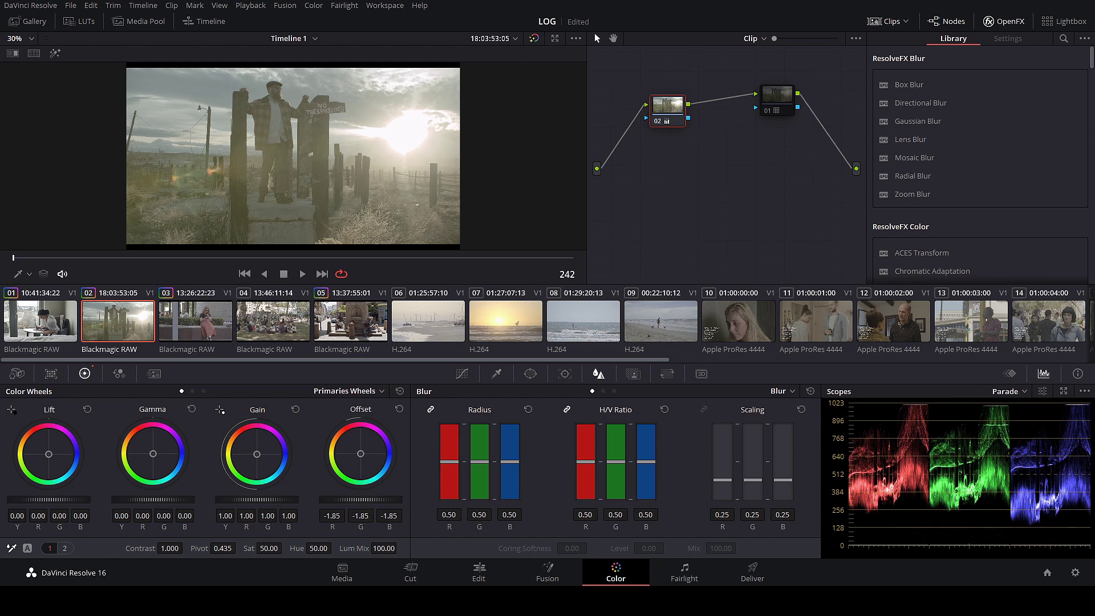
Re-enable LUT node 01, move the two nodes closer together, and select node 01.
{"action": "left_click", "coordinate": [781, 111]}
{"action": "left_click_drag", "start_coordinate": [778, 102], "coordinate": [746, 103]}
{"action": "left_click_drag", "start_coordinate": [674, 108], "coordinate": [686, 105]}
{"action": "left_click", "coordinate": [751, 99]}
Add a serial node after clip 01's LUT node with Offset 22.80, and return to clip 02 for comparison.
{"action": "left_click", "coordinate": [50, 309]}
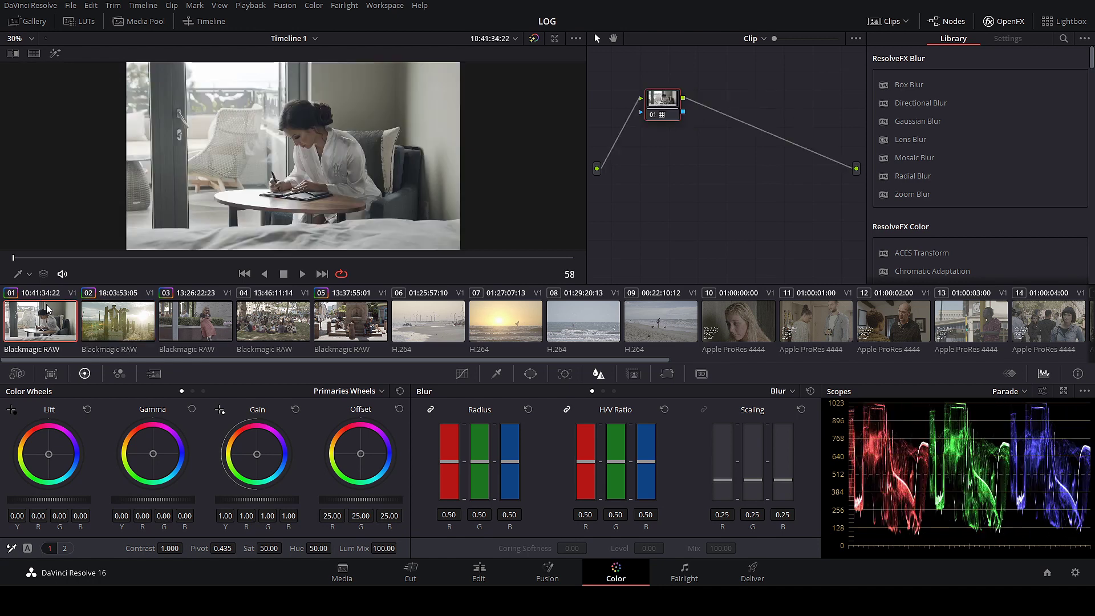
{"action": "left_click_drag", "start_coordinate": [651, 108], "coordinate": [673, 107]}
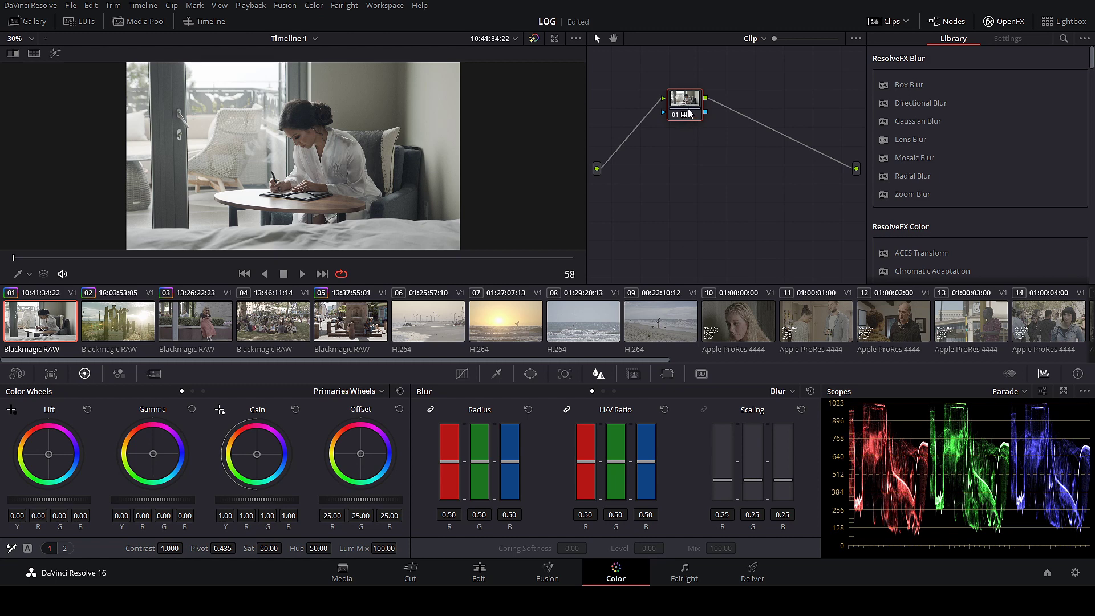
{"action": "key", "text": "alt+s"}
{"action": "left_click_drag", "start_coordinate": [356, 511], "coordinate": [342, 510]}
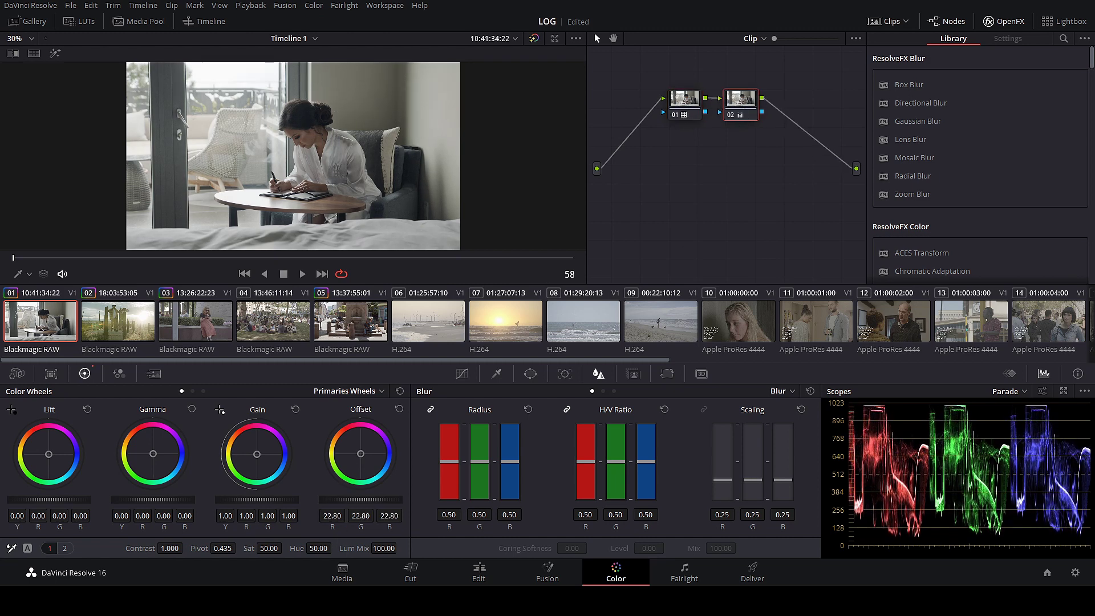
{"action": "left_click", "coordinate": [136, 330]}
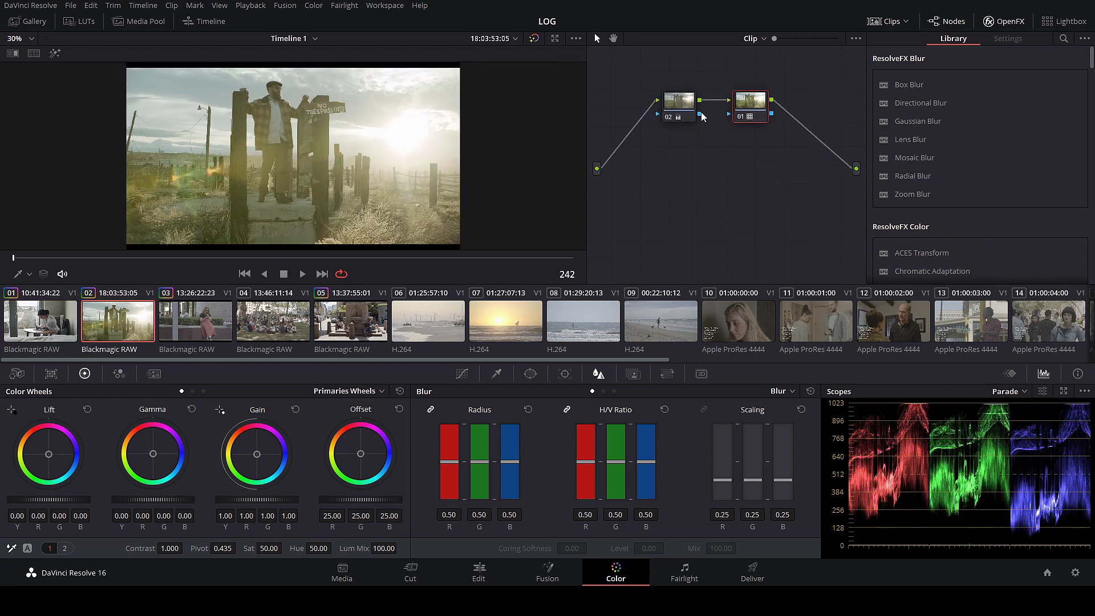
{"action": "left_click_drag", "start_coordinate": [762, 103], "coordinate": [764, 100]}
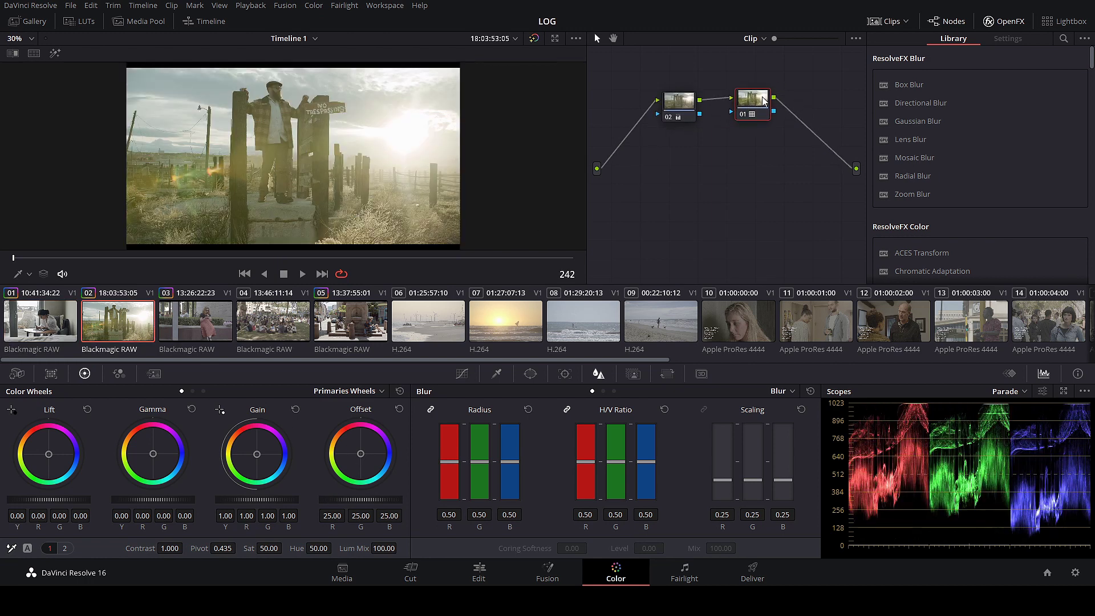
Apply the Arri Alexa LogC to Rec709 3D LUT to node 01 of clip 10.
{"action": "left_click", "coordinate": [757, 319]}
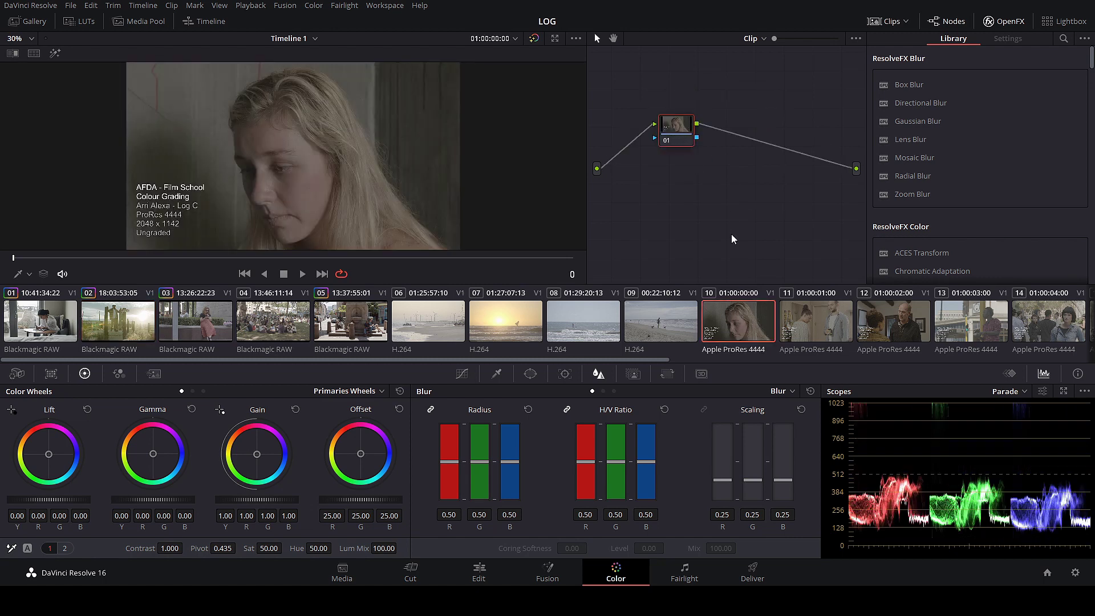
{"action": "right_click", "coordinate": [666, 124]}
{"action": "mouse_move", "coordinate": [700, 249]}
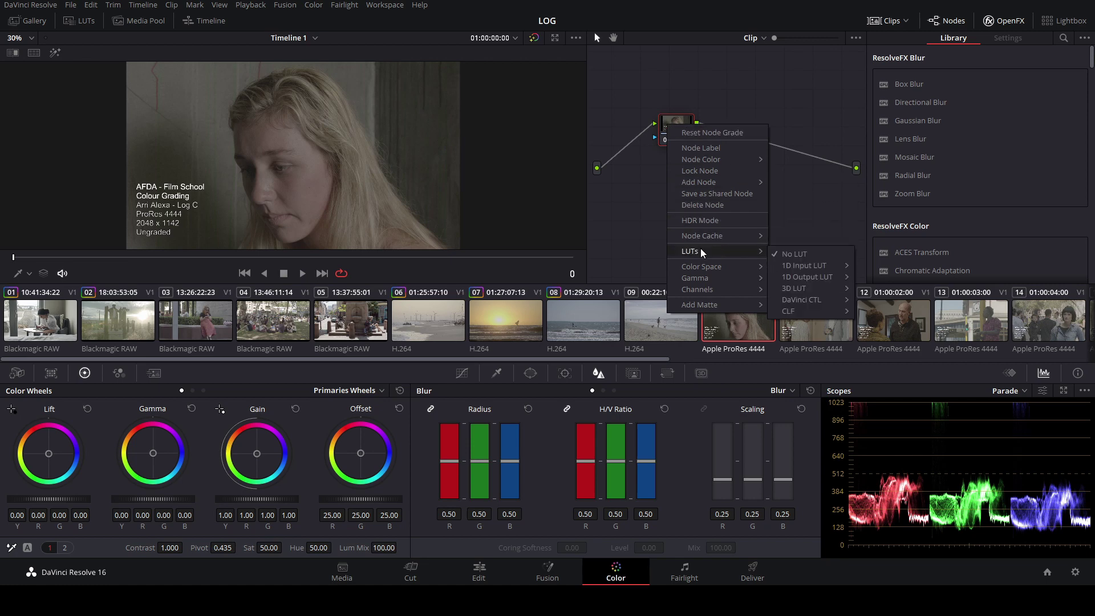
{"action": "mouse_move", "coordinate": [820, 288]}
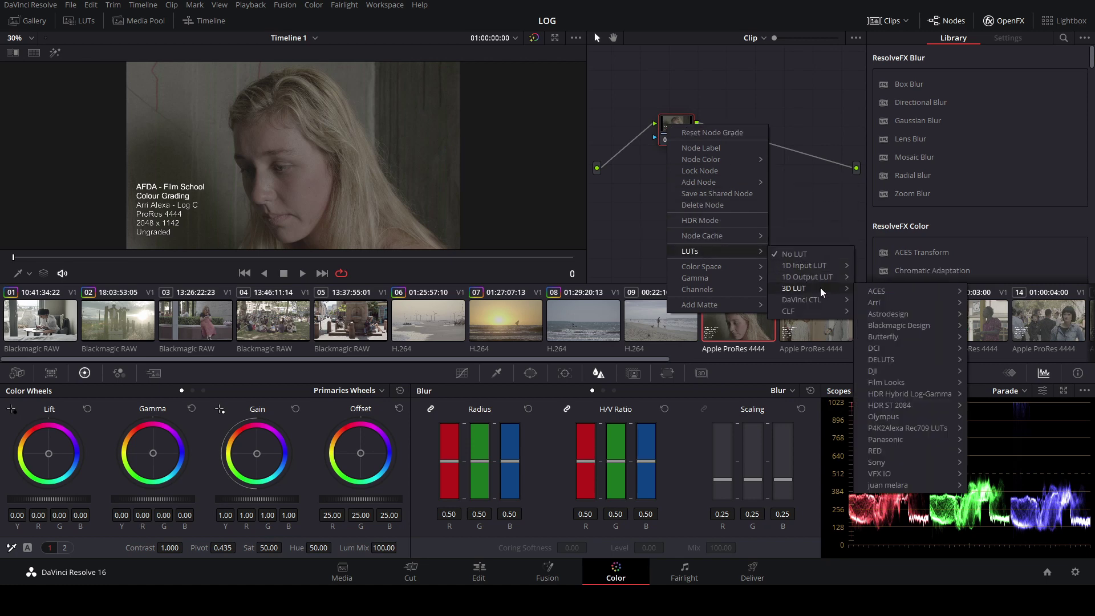
{"action": "mouse_move", "coordinate": [881, 301]}
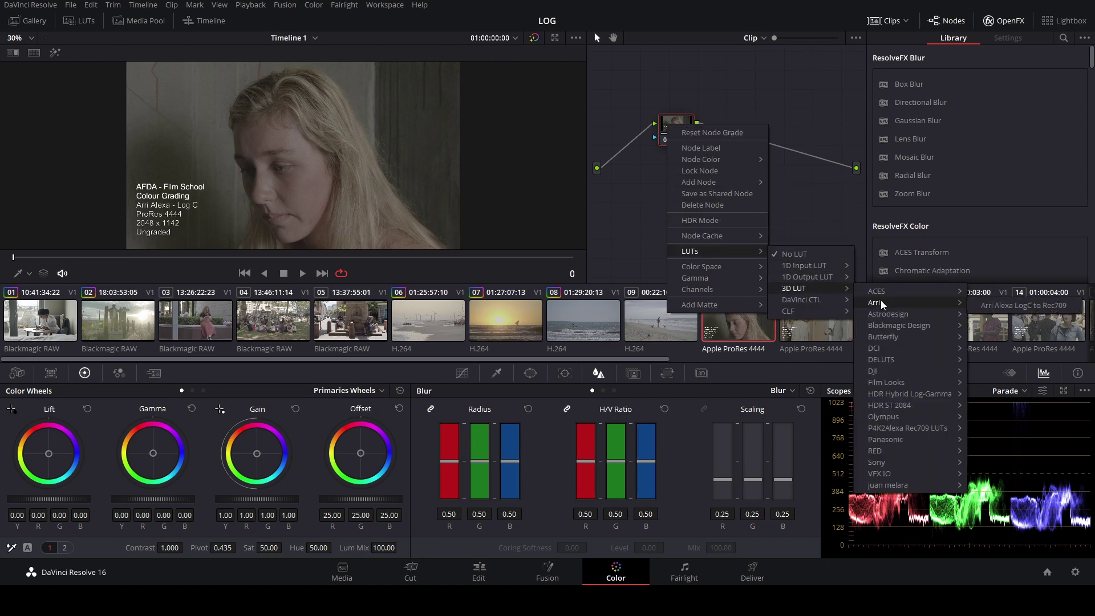
{"action": "left_click", "coordinate": [1005, 308]}
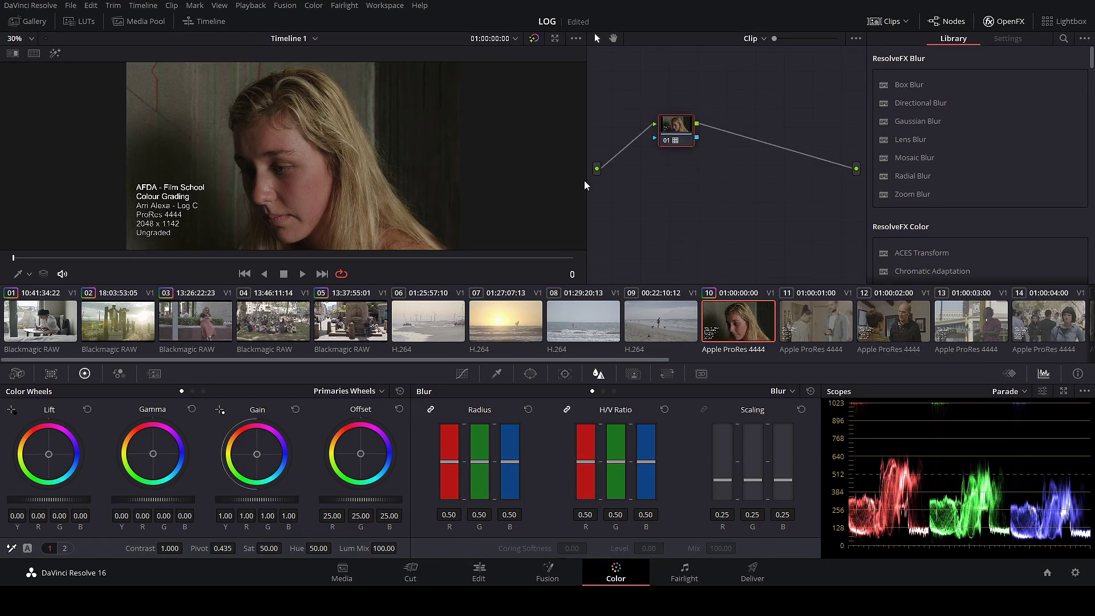
Copy the Arri LUT grade to clips 11 and 12, and compare clip 12 with its node turned off and on.
{"action": "left_click", "coordinate": [834, 324]}
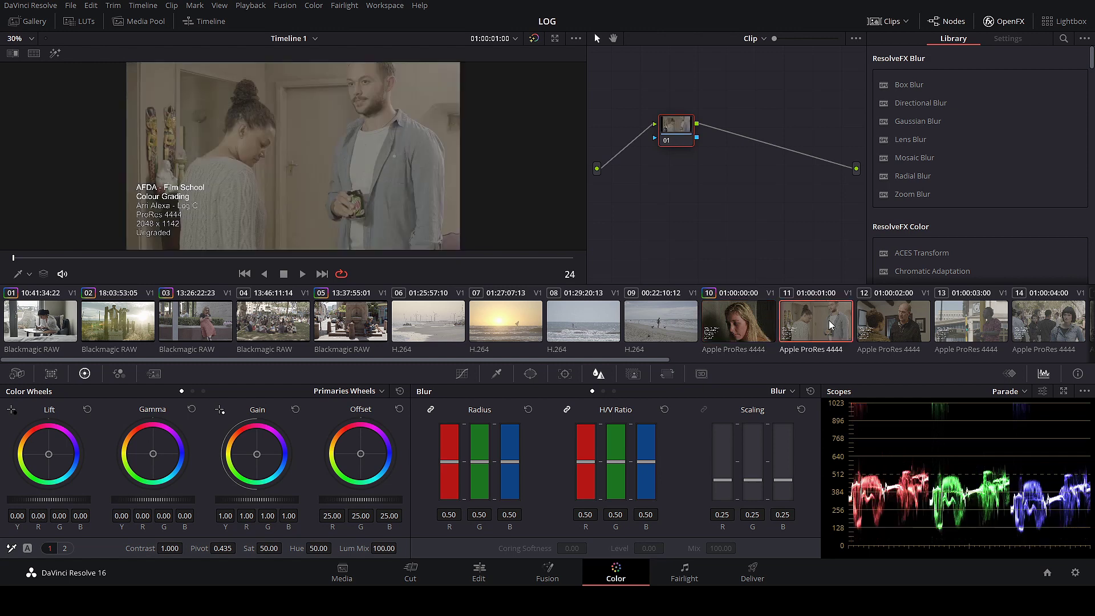
{"action": "left_click", "coordinate": [878, 313]}
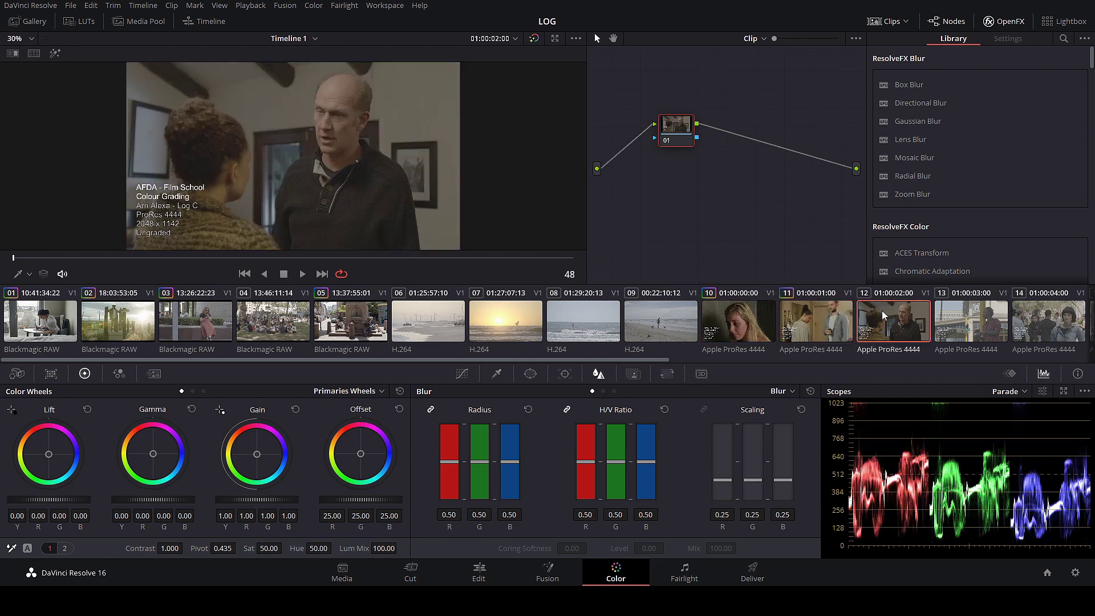
{"action": "middle_click", "coordinate": [826, 314]}
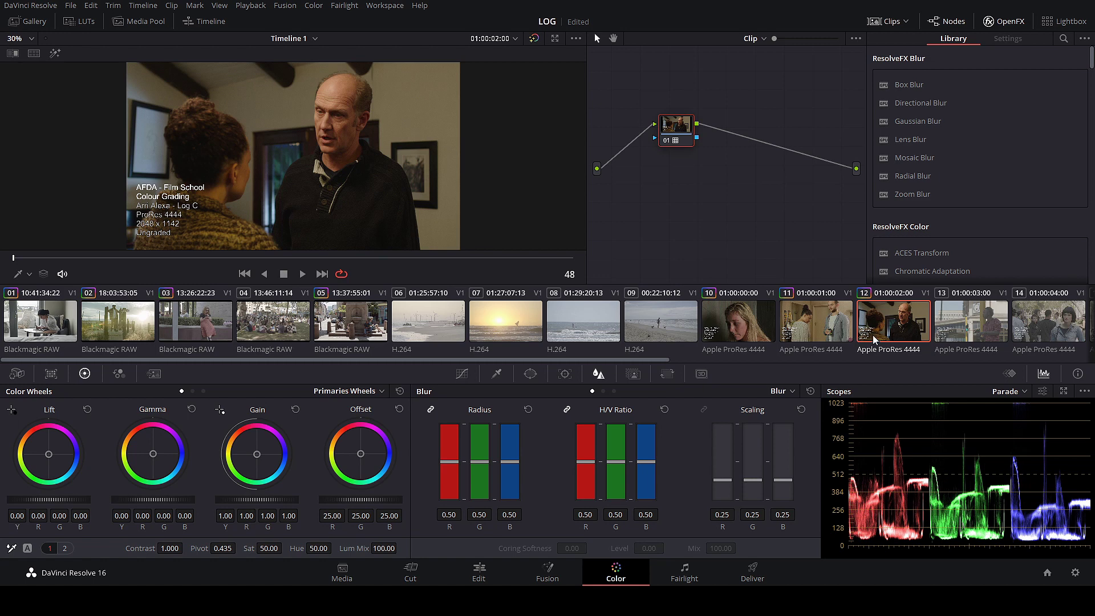
{"action": "left_click", "coordinate": [665, 141]}
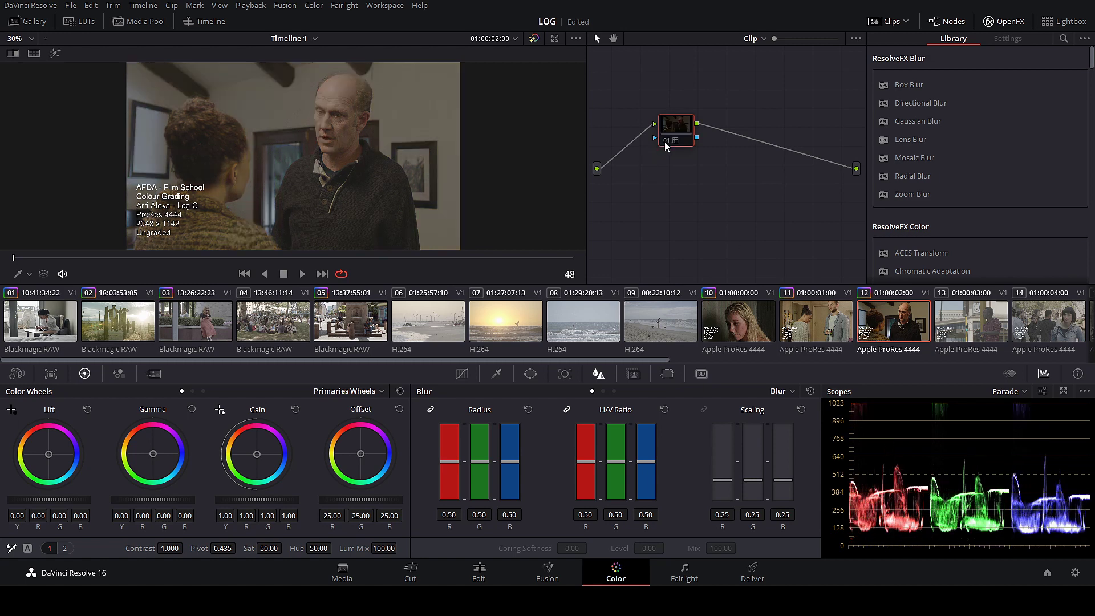
{"action": "left_click", "coordinate": [665, 141]}
Add the Color Space Transform effect to node 01 of the timeline's first clip.
{"action": "key", "text": "Home"}
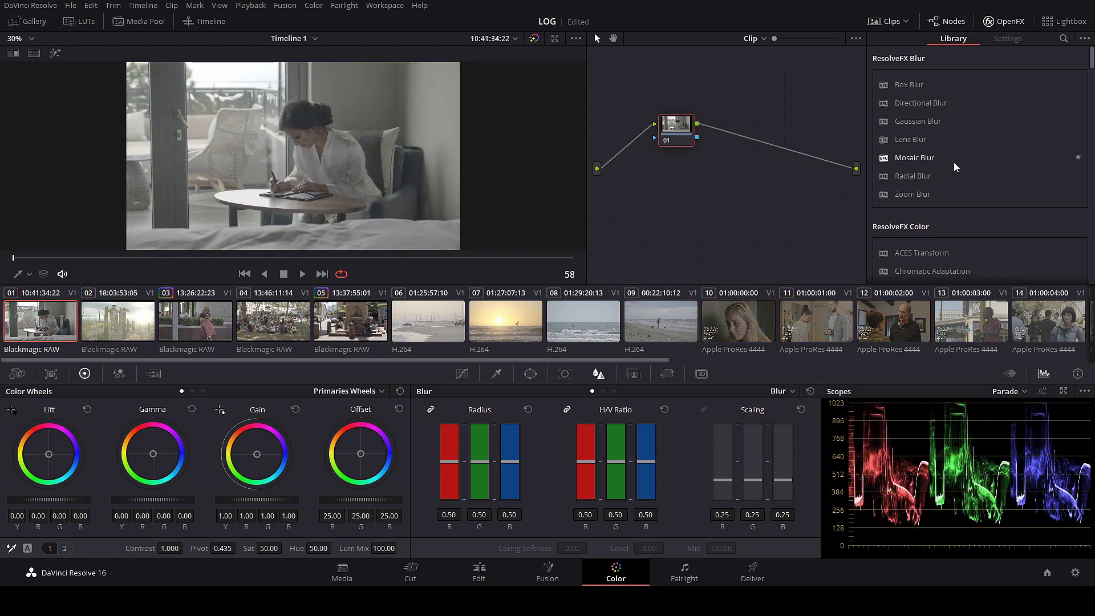
{"action": "scroll", "coordinate": [954, 162], "scroll_direction": "down", "scroll_amount": 3}
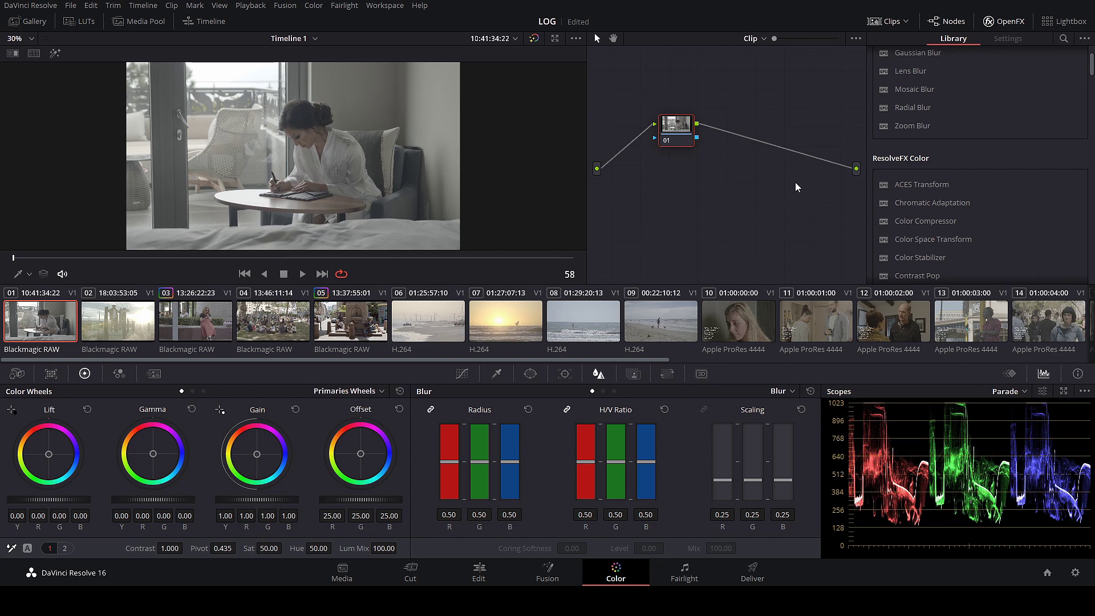
{"action": "left_click", "coordinate": [999, 22]}
{"action": "left_click", "coordinate": [1003, 22]}
{"action": "left_click_drag", "start_coordinate": [946, 238], "coordinate": [686, 131]}
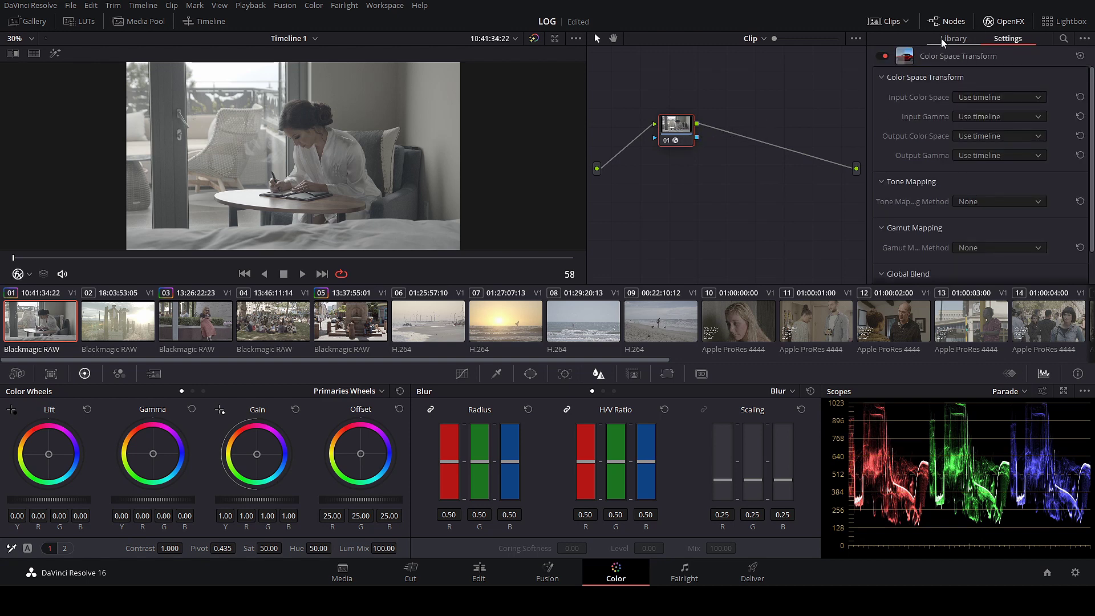
{"action": "left_click_drag", "start_coordinate": [682, 128], "coordinate": [690, 114]}
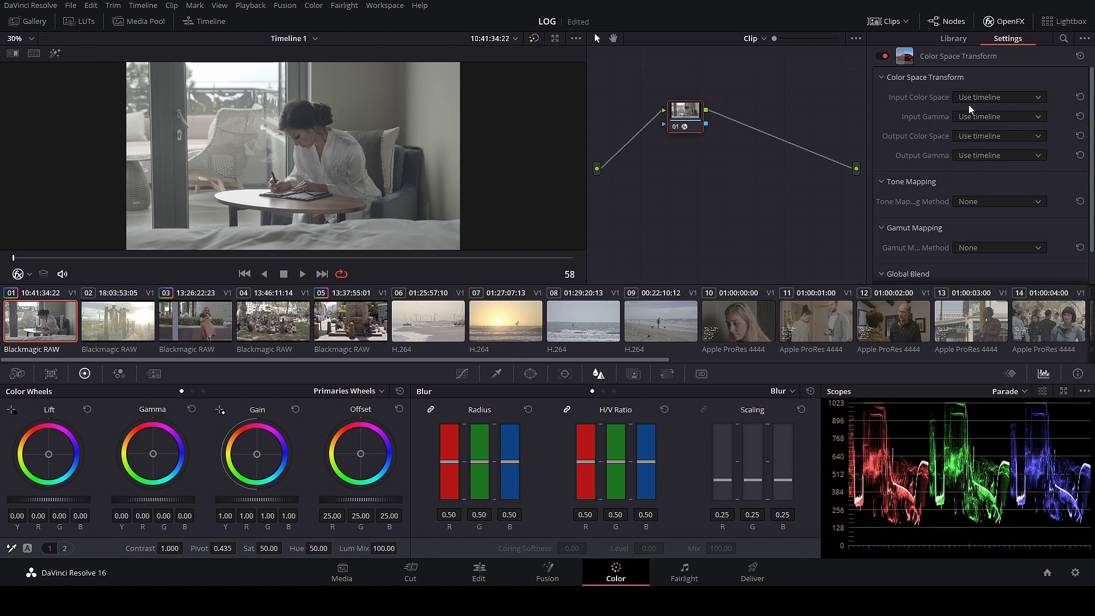
{"action": "left_click_drag", "start_coordinate": [679, 117], "coordinate": [688, 113]}
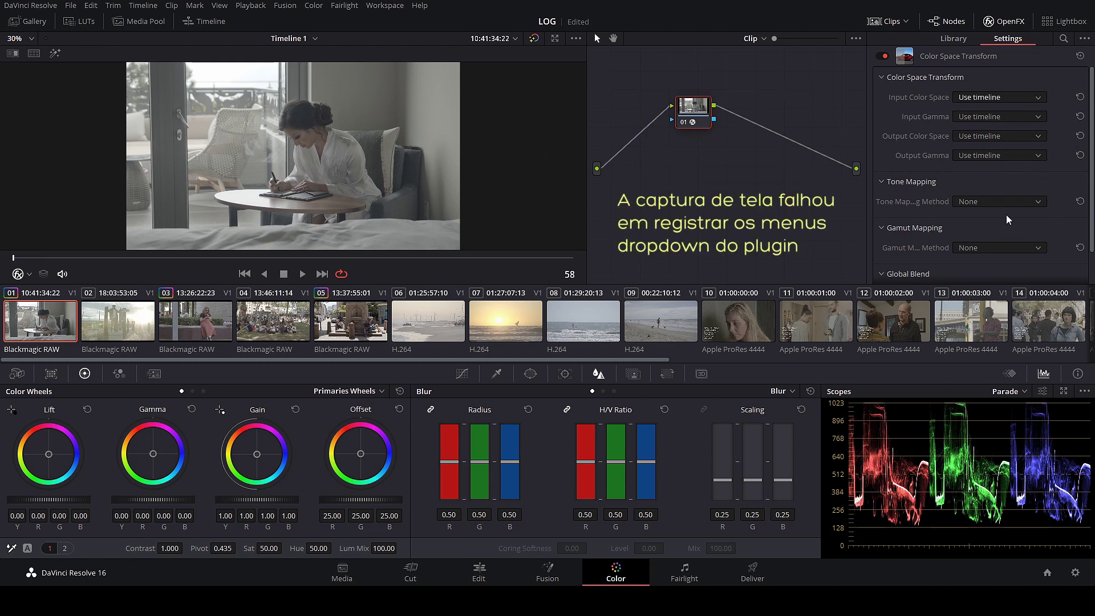
Set the Color Space Transform's input color space and gamma to Blackmagic Film Gen 4, and its output color space and gamma to Rec.709.
{"action": "left_click", "coordinate": [1027, 216]}
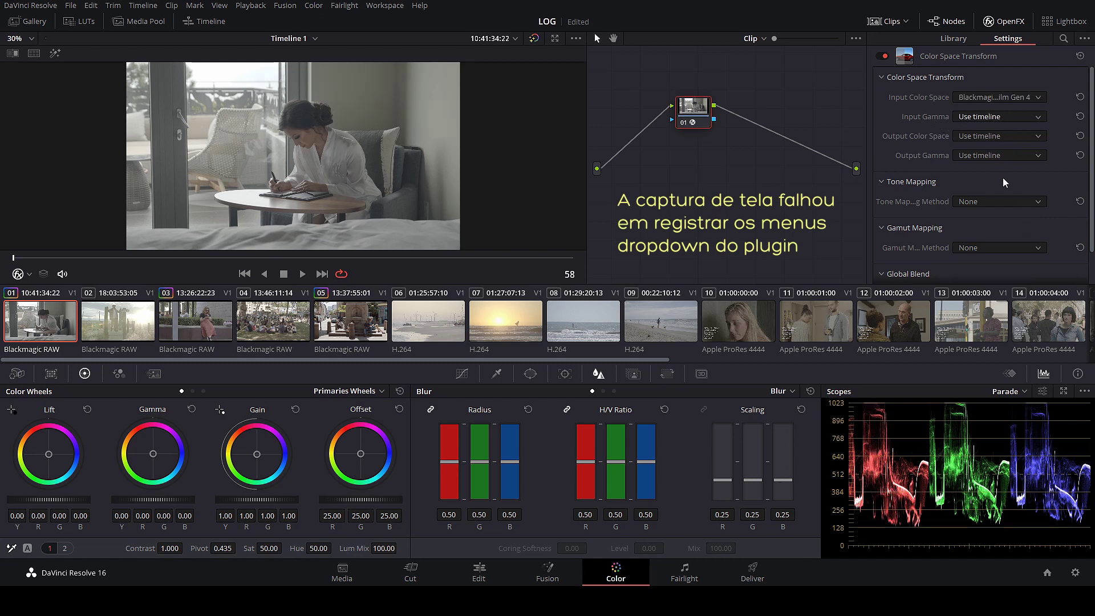
{"action": "left_click", "coordinate": [1013, 220]}
{"action": "left_click", "coordinate": [1009, 135]}
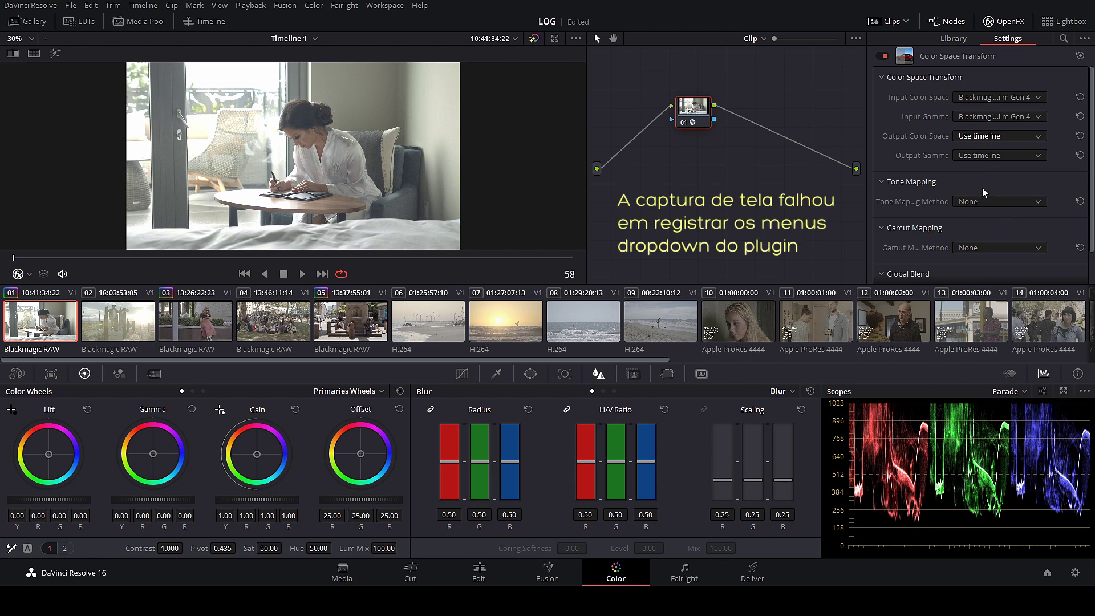
{"action": "left_click", "coordinate": [980, 207]}
{"action": "left_click", "coordinate": [997, 211]}
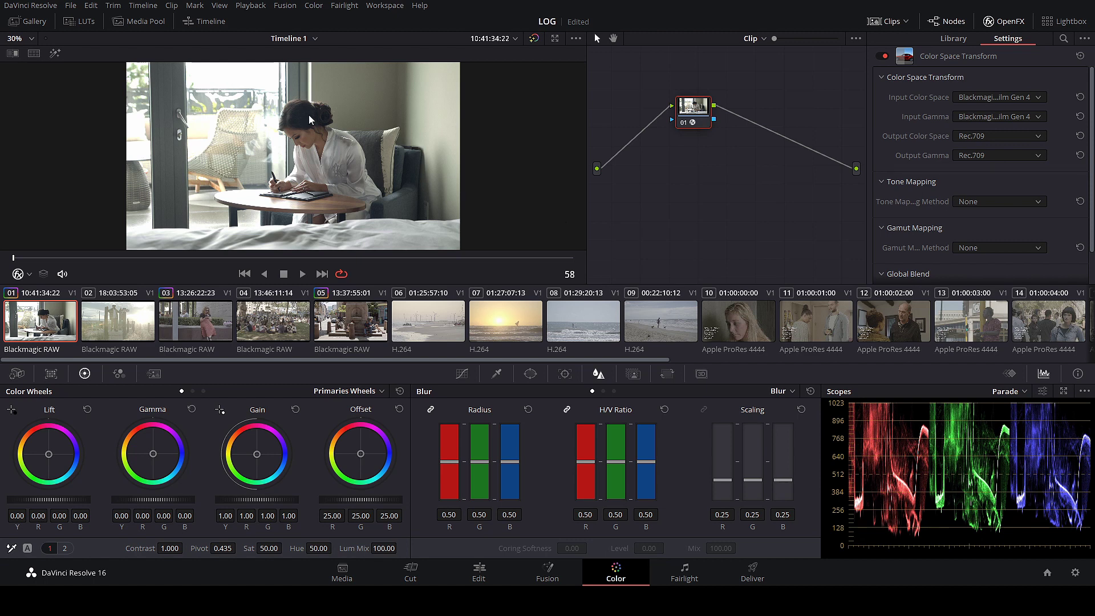
Add a serial node after clip 01's Color Space Transform node and space it slightly away from node 01.
{"action": "key", "text": "alt+s"}
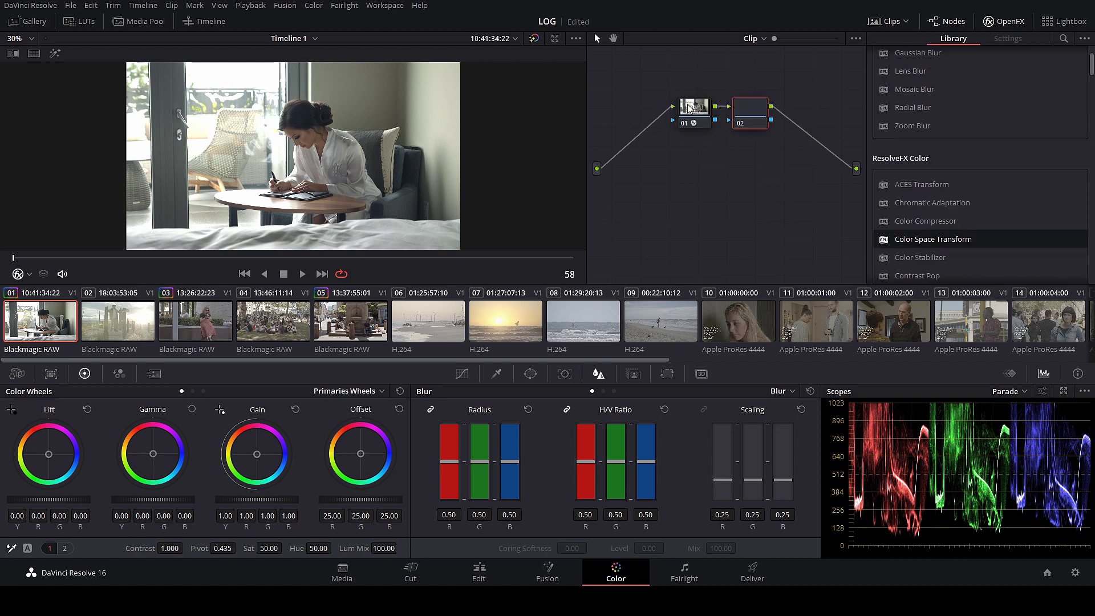
{"action": "left_click_drag", "start_coordinate": [738, 114], "coordinate": [760, 110]}
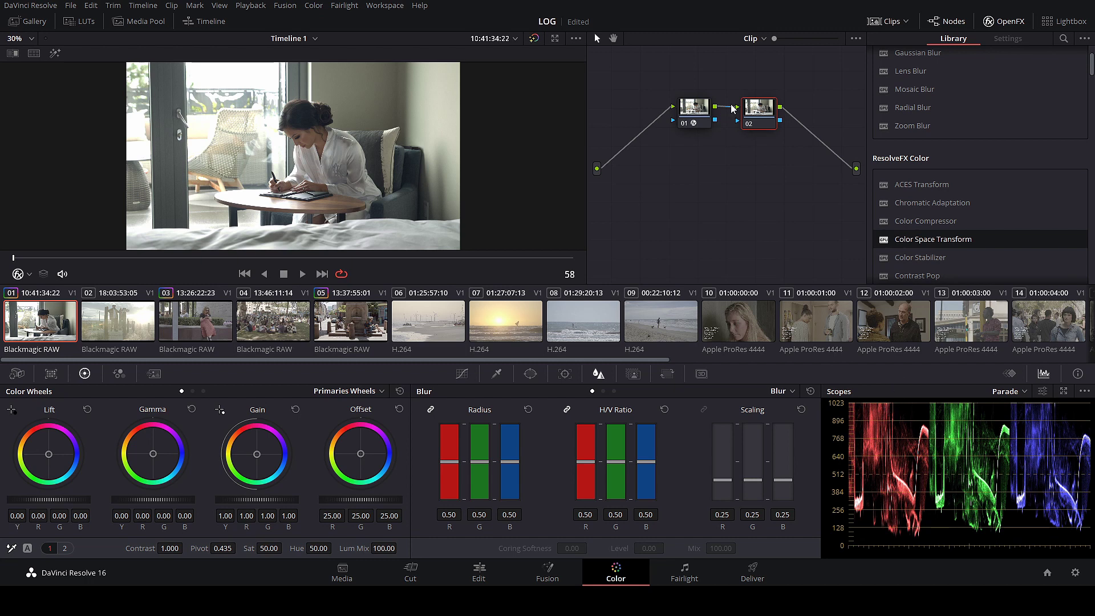
Try lowering the Offset of clip 01's node 02 to -175.00, and undo the change.
{"action": "left_click_drag", "start_coordinate": [355, 498], "coordinate": [204, 497]}
{"action": "mouse_move", "coordinate": [371, 497]}
{"action": "left_mouse_down"}
{"action": "mouse_move", "coordinate": [322, 498]}
{"action": "mouse_move", "coordinate": [350, 497]}
{"action": "left_mouse_up"}
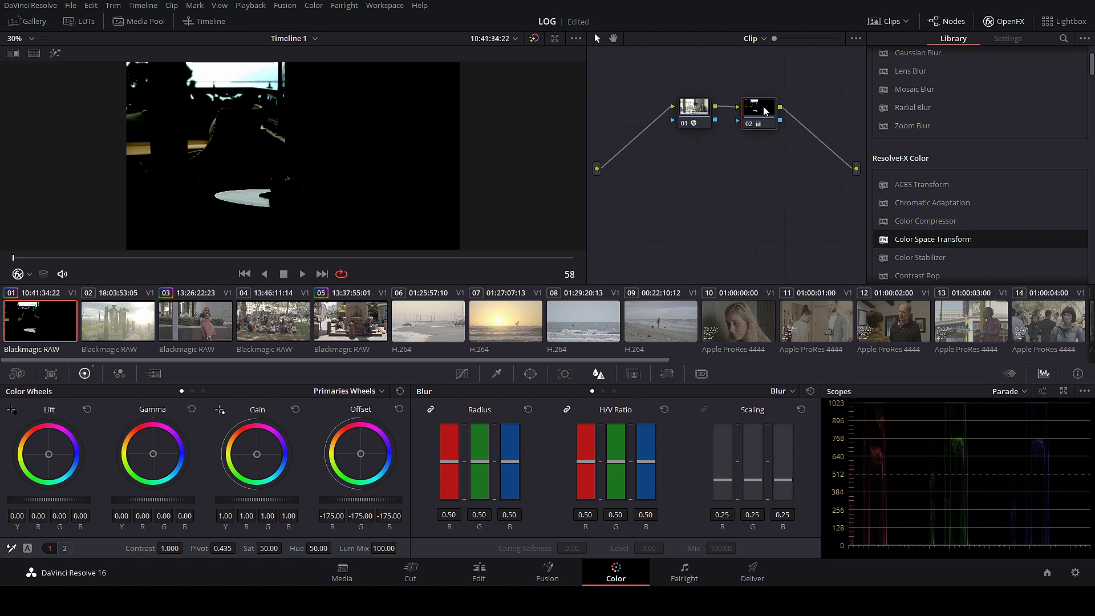
{"action": "key", "text": "ctrl+z"}
Reposition clip 01's nodes 01 and 02 in the node graph.
{"action": "left_click", "coordinate": [689, 114]}
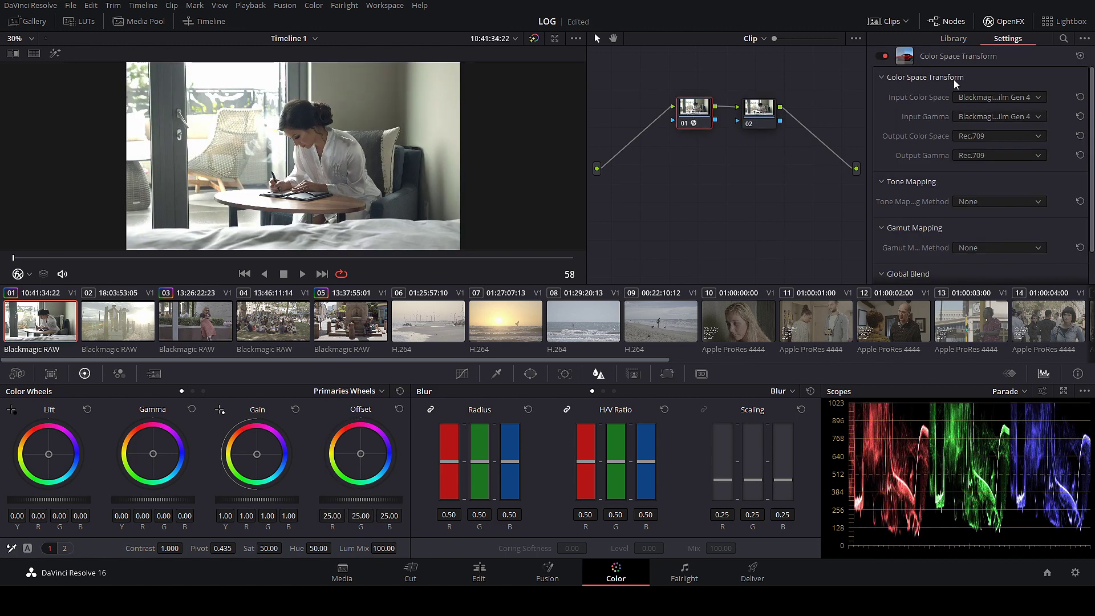
{"action": "left_click_drag", "start_coordinate": [698, 117], "coordinate": [683, 111]}
{"action": "left_click", "coordinate": [757, 117]}
{"action": "key", "text": "ctrl+z"}
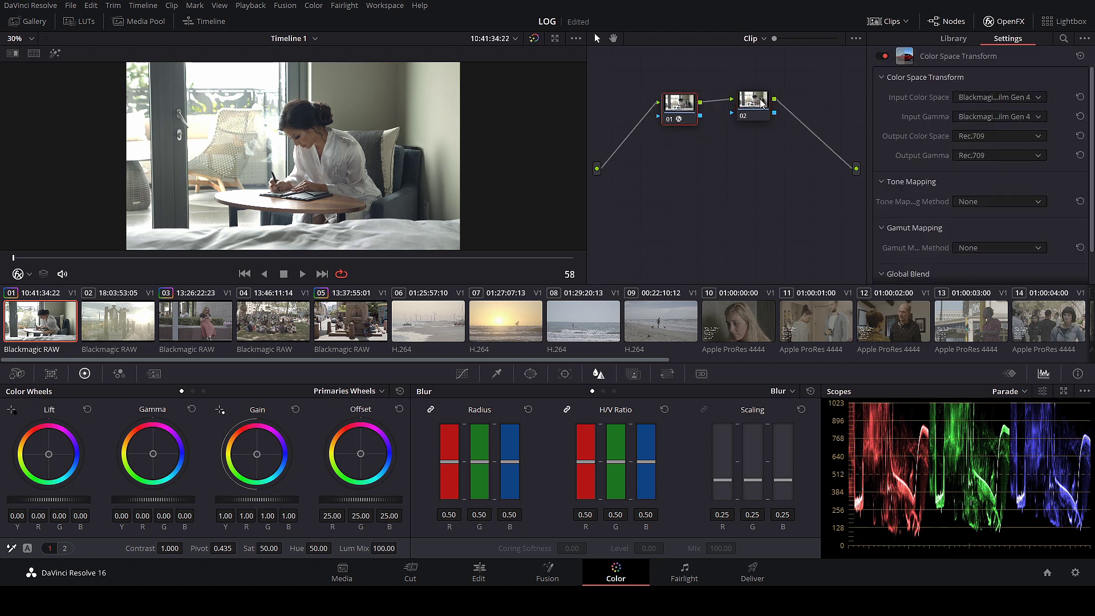
{"action": "left_click", "coordinate": [761, 102]}
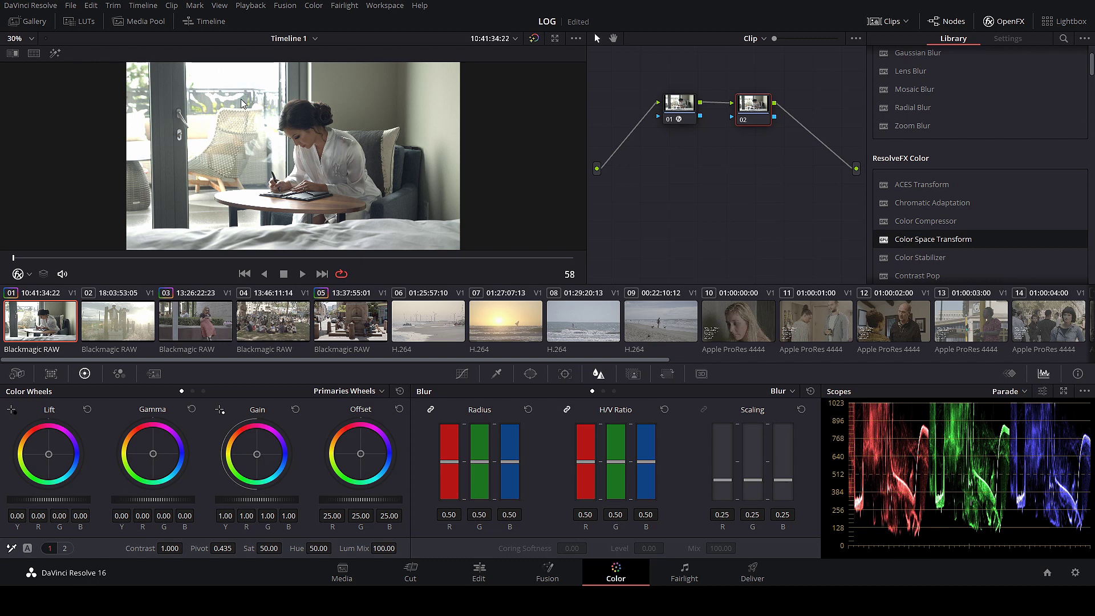
Preview the Simple tone mapping method on clip 01's Color Space Transform, and set the method back to None.
{"action": "left_click", "coordinate": [673, 101]}
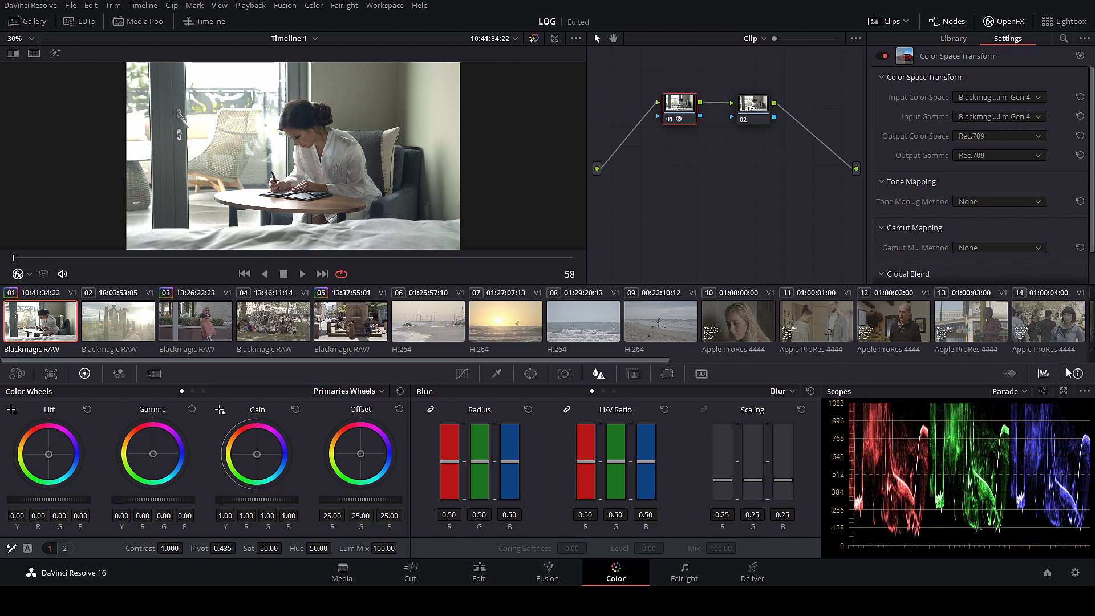
{"action": "left_click", "coordinate": [989, 231]}
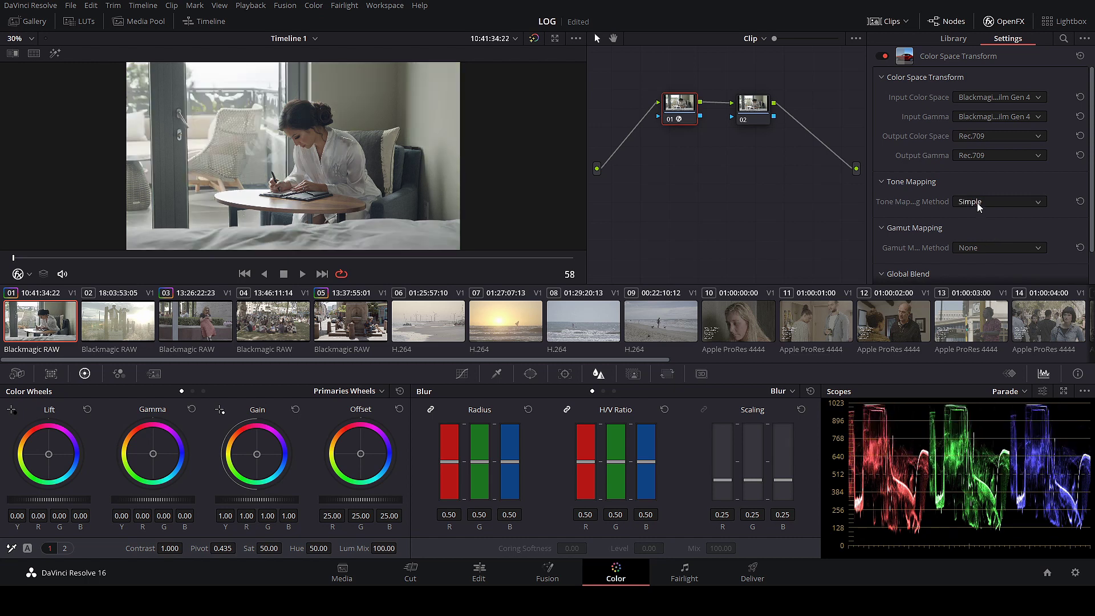
{"action": "left_click", "coordinate": [980, 214]}
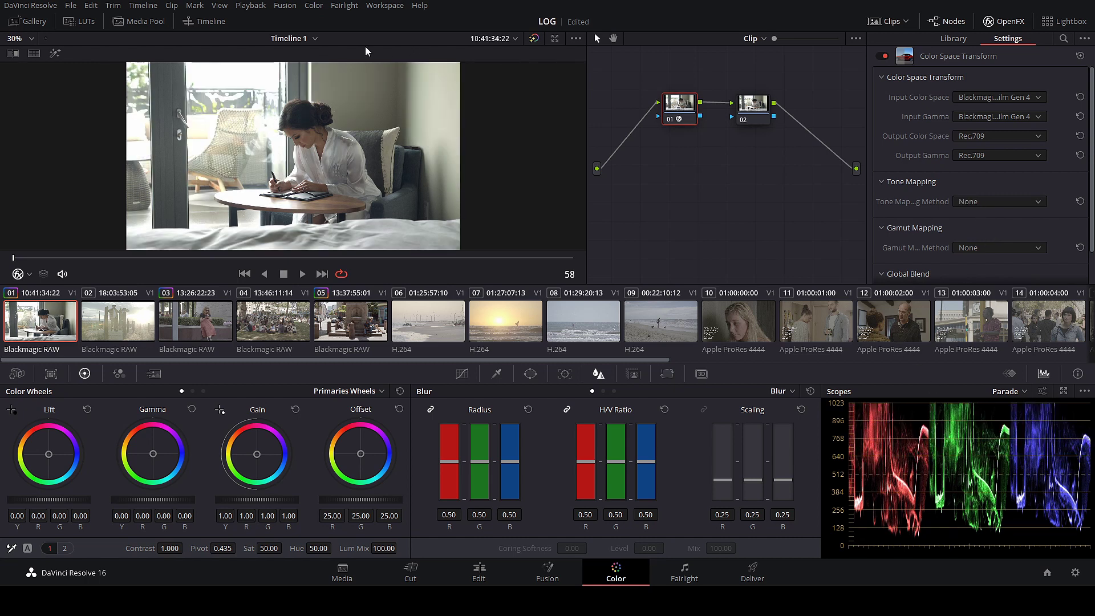
Set the Color Space Transform's tone mapping method to Simple and its gamut mapping method to Saturation Mapping.
{"action": "scroll", "coordinate": [269, 122], "scroll_direction": "up", "scroll_amount": 4}
{"action": "scroll", "coordinate": [269, 119], "scroll_direction": "up", "scroll_amount": 1}
{"action": "left_click_drag", "start_coordinate": [293, 99], "coordinate": [339, 186]}
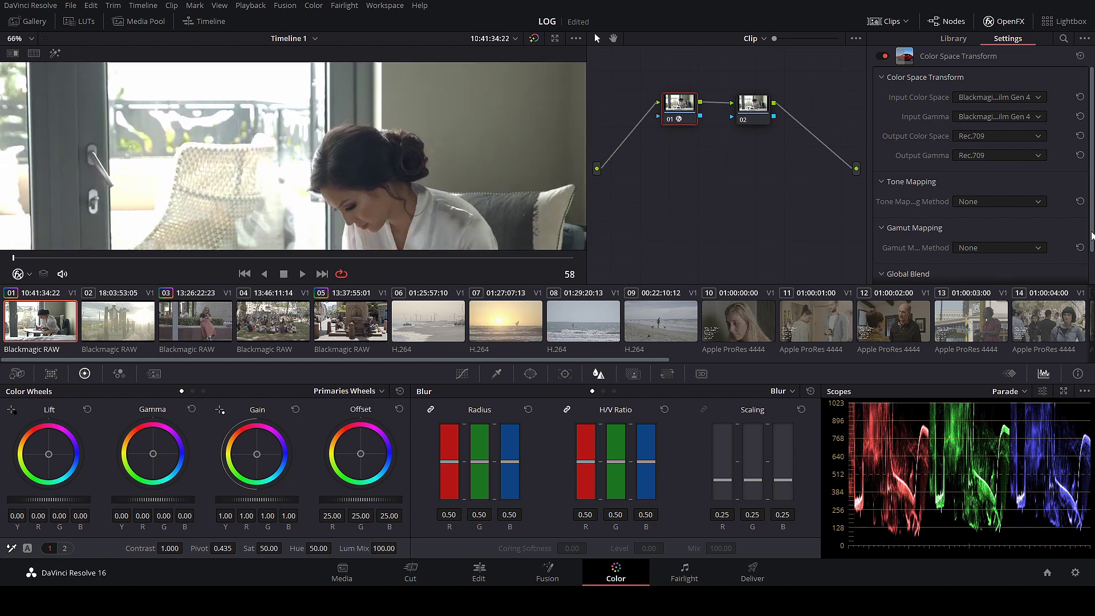
{"action": "left_click", "coordinate": [981, 229]}
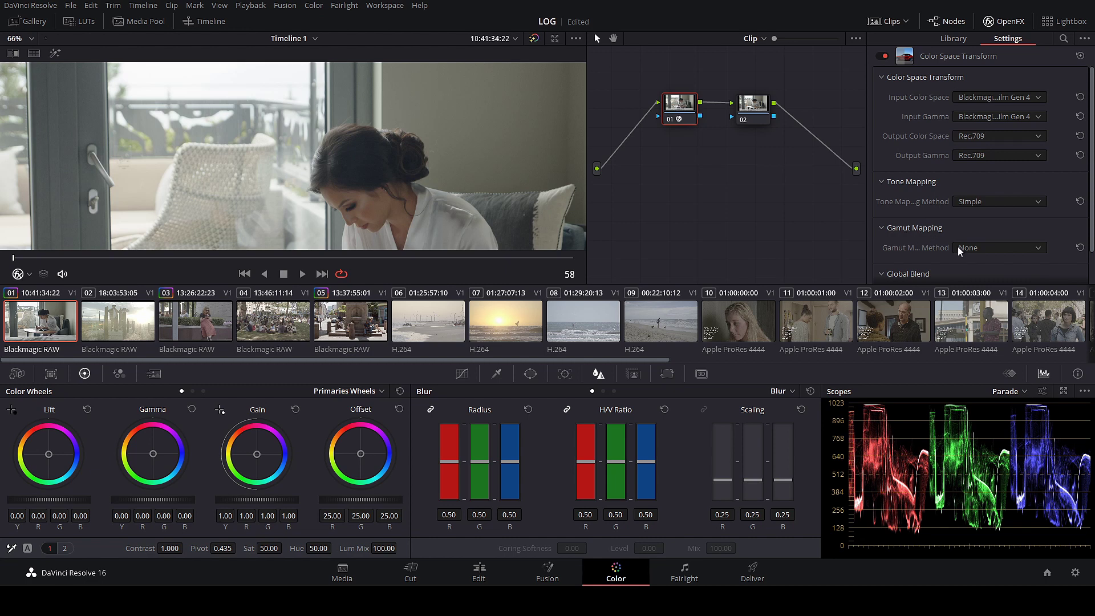
{"action": "left_click", "coordinate": [997, 275]}
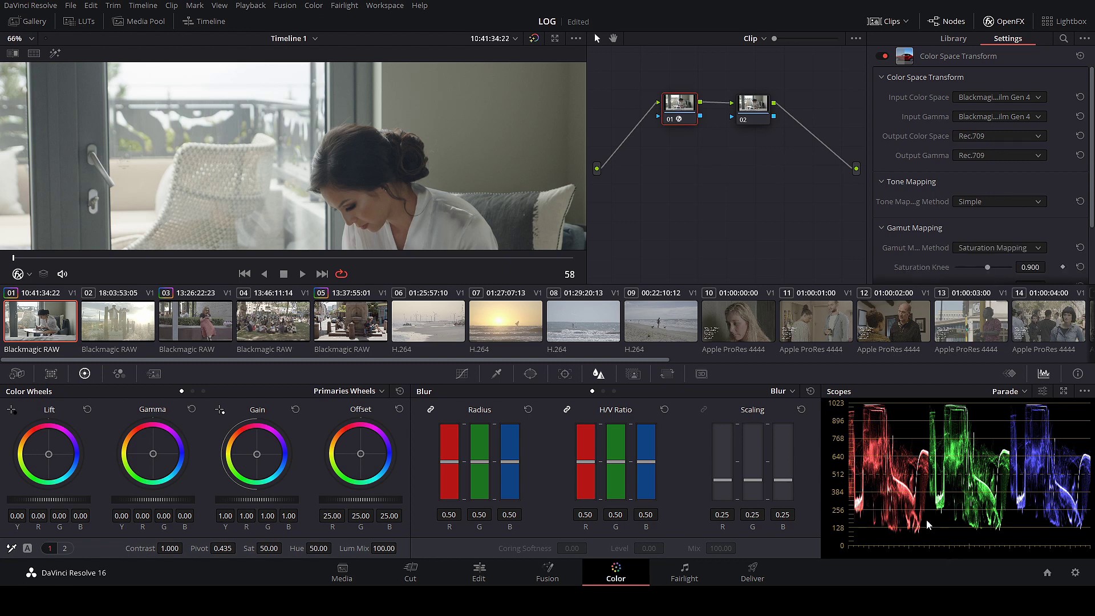
Copy clip 01's Color Space Transform grade to clip 02.
{"action": "scroll", "coordinate": [389, 169], "scroll_direction": "down", "scroll_amount": 2}
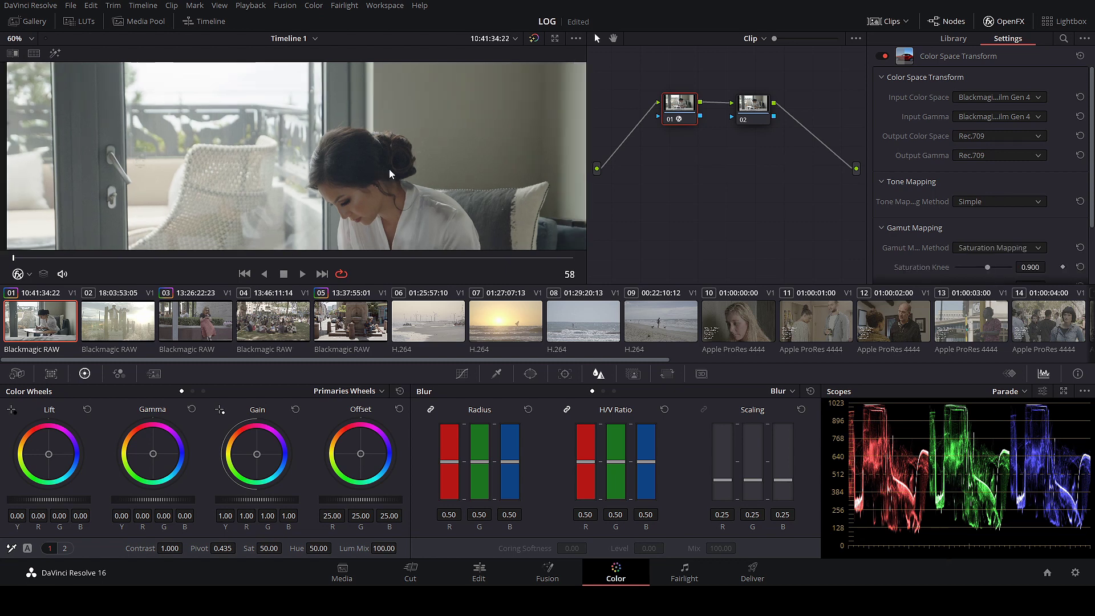
{"action": "scroll", "coordinate": [390, 165], "scroll_direction": "down", "scroll_amount": 2}
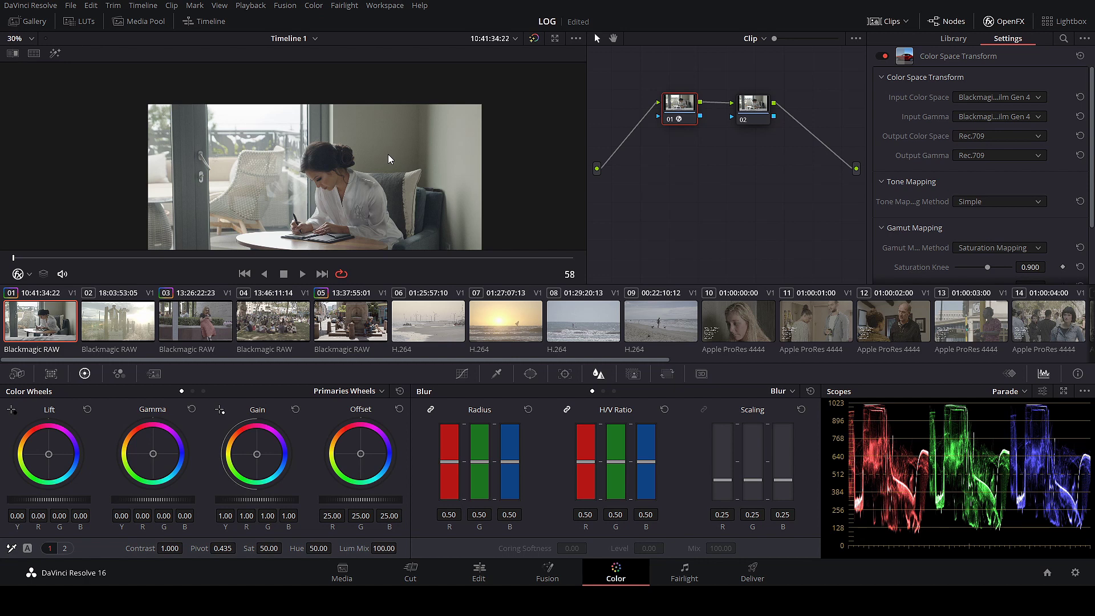
{"action": "left_click_drag", "start_coordinate": [403, 105], "coordinate": [395, 115]}
{"action": "left_click", "coordinate": [120, 327]}
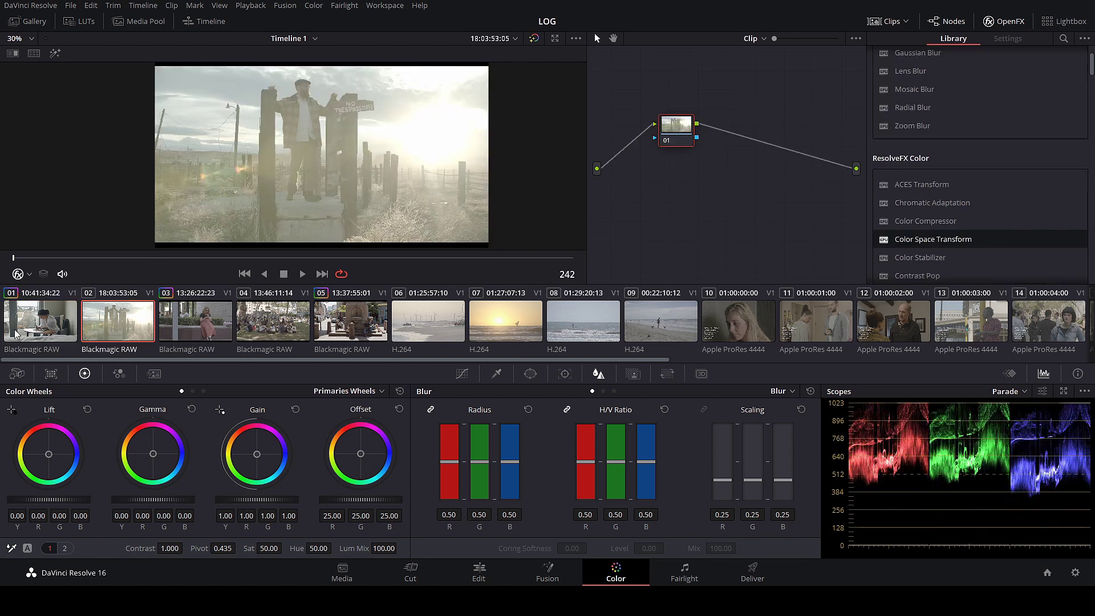
{"action": "middle_click", "coordinate": [50, 317]}
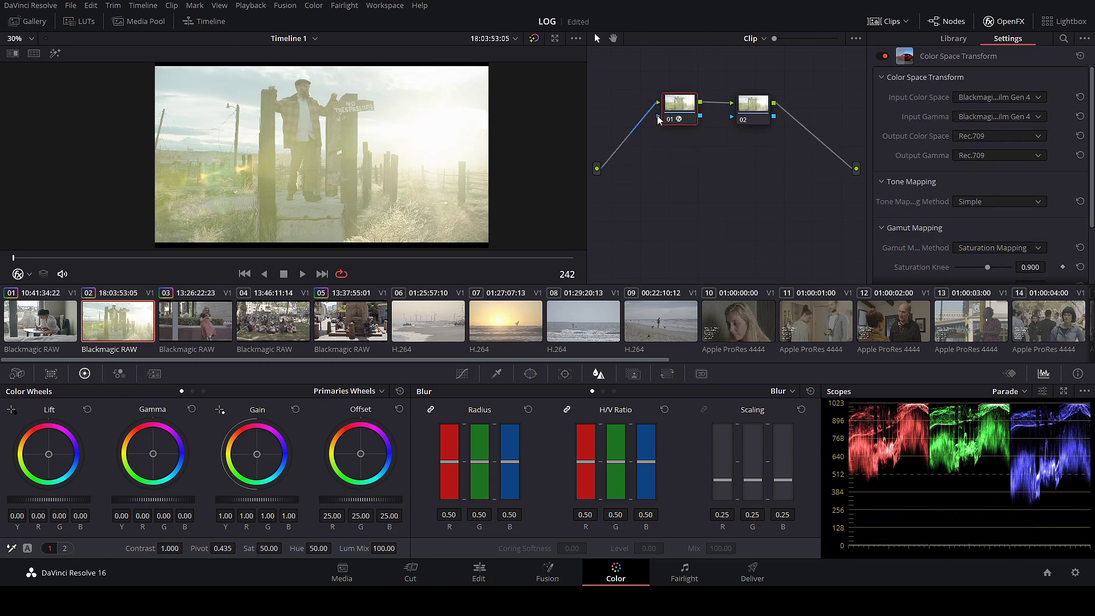
Try lowering the Offset of clip 02's node 02 to 17.05, and reset the primaries wheels.
{"action": "left_click", "coordinate": [747, 108]}
{"action": "left_click", "coordinate": [690, 109]}
{"action": "left_click", "coordinate": [752, 106]}
{"action": "left_click", "coordinate": [675, 111]}
{"action": "left_click", "coordinate": [763, 107]}
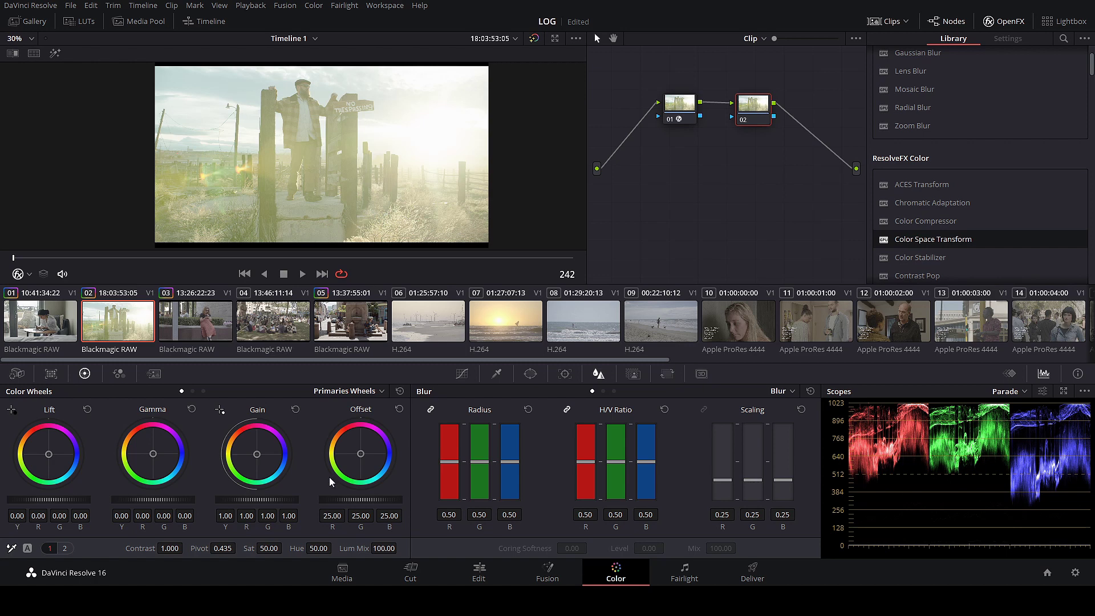
{"action": "left_click_drag", "start_coordinate": [374, 500], "coordinate": [348, 500]}
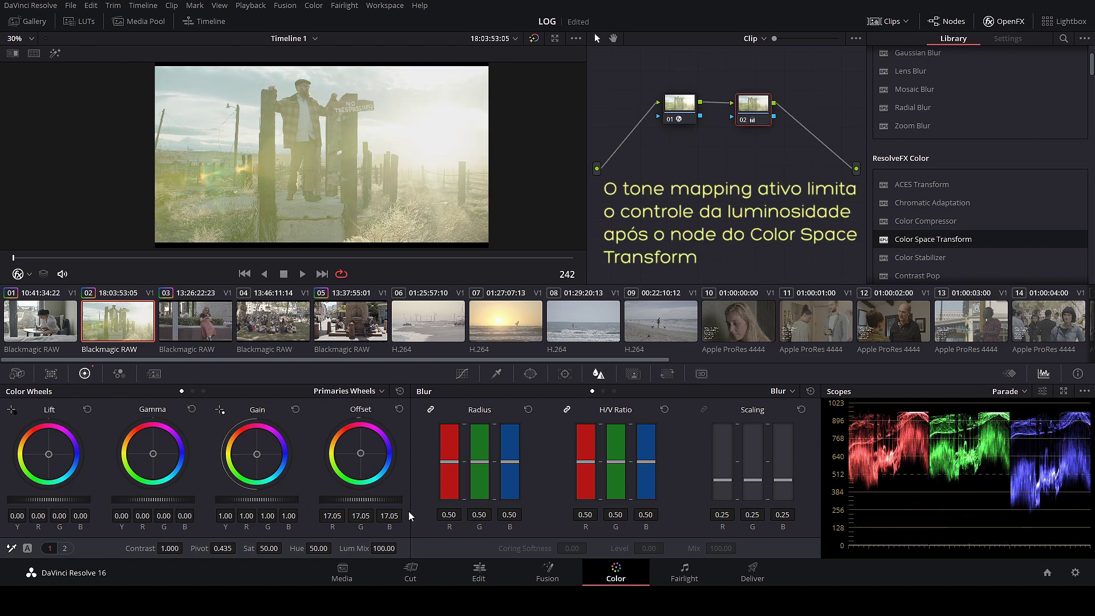
{"action": "left_click", "coordinate": [400, 392]}
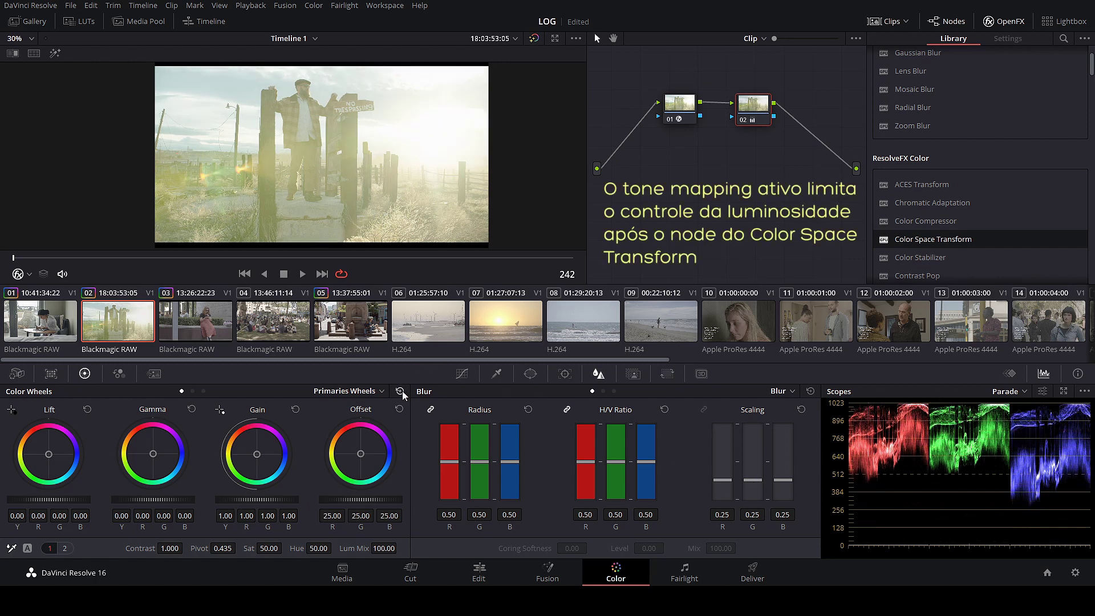
Add a serial node before clip 02's Color Space Transform node and lower the new node's Offset to -15.30.
{"action": "left_click_drag", "start_coordinate": [682, 106], "coordinate": [670, 114]}
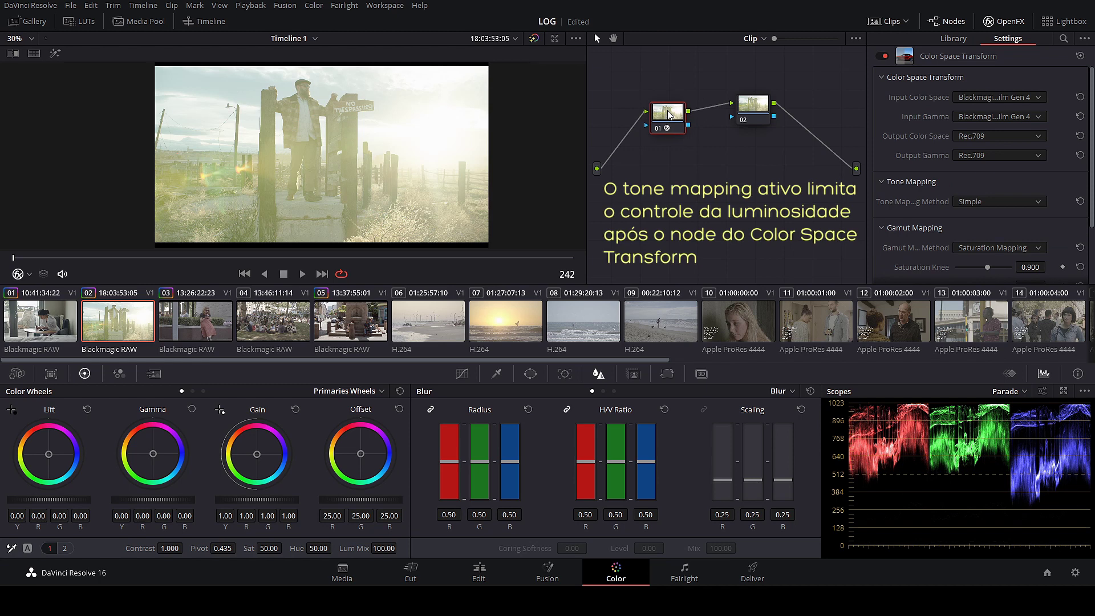
{"action": "key", "text": "shift+s"}
{"action": "left_click_drag", "start_coordinate": [677, 159], "coordinate": [670, 157]}
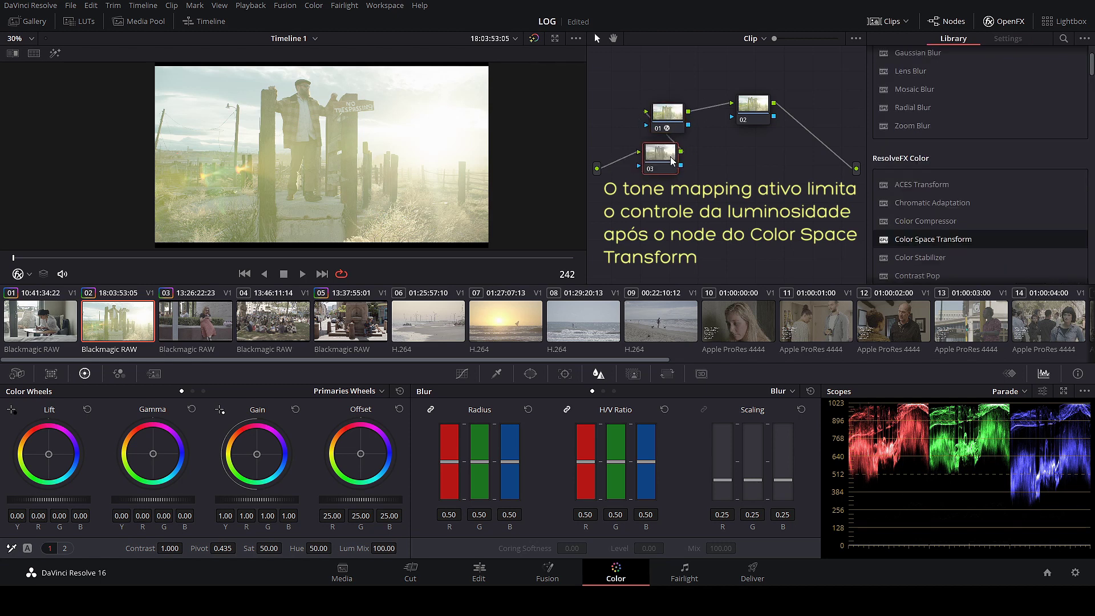
{"action": "mouse_move", "coordinate": [383, 500]}
{"action": "left_mouse_down"}
{"action": "mouse_move", "coordinate": [327, 501]}
{"action": "mouse_move", "coordinate": [365, 505]}
{"action": "left_mouse_up"}
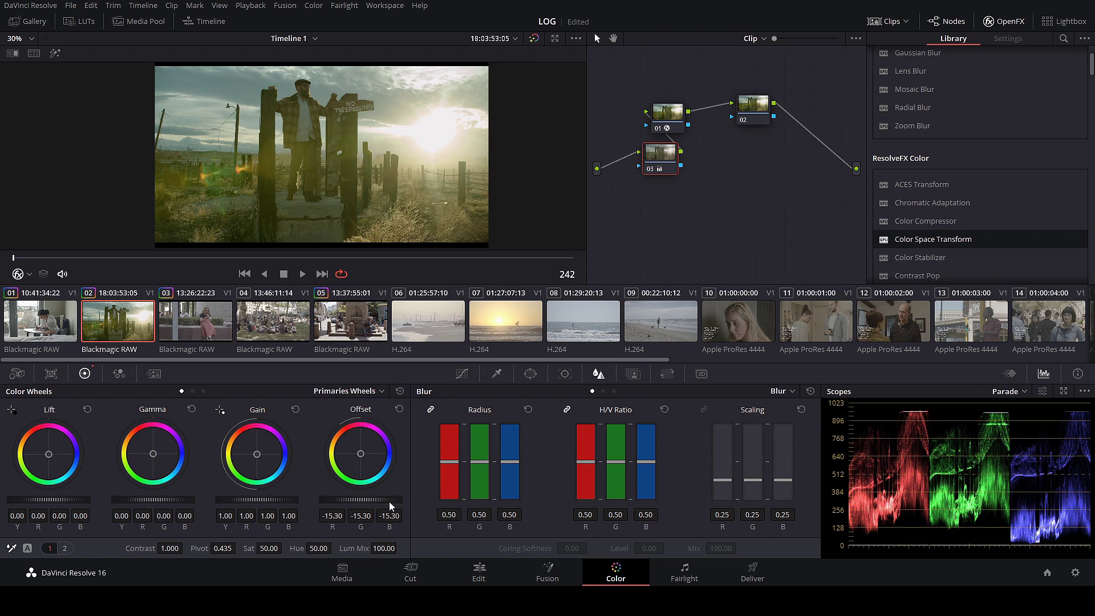
Copy clip 01's Color Space Transform grade to clip 03, rearrange its two nodes, and select node 02.
{"action": "left_click", "coordinate": [215, 315]}
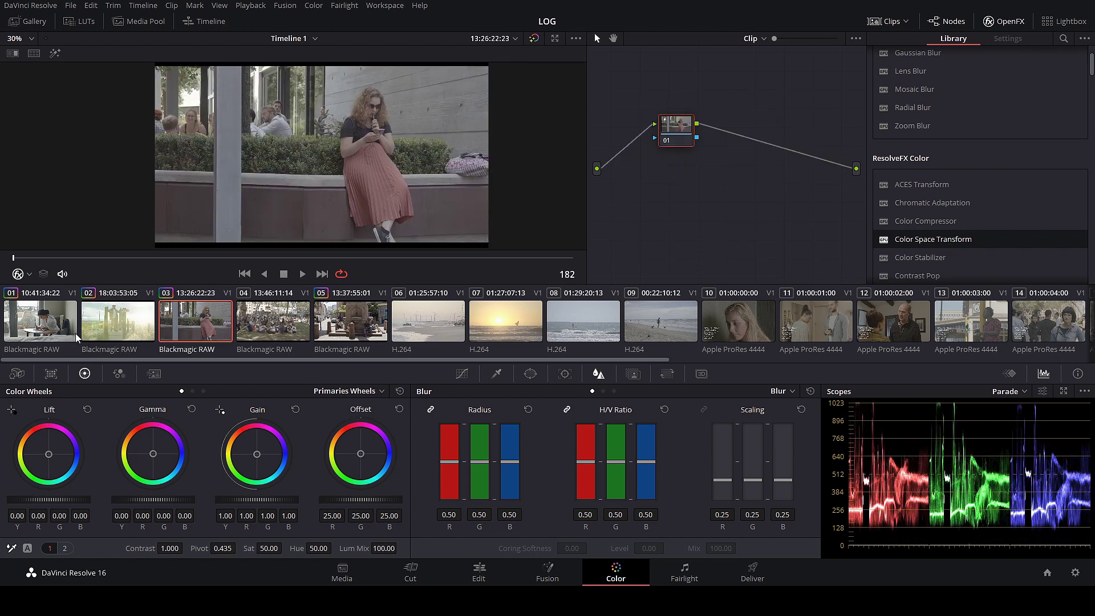
{"action": "left_click_drag", "start_coordinate": [753, 113], "coordinate": [760, 123]}
{"action": "left_click", "coordinate": [671, 117]}
{"action": "left_click", "coordinate": [759, 117]}
{"action": "left_click", "coordinate": [669, 118]}
{"action": "left_click_drag", "start_coordinate": [668, 118], "coordinate": [675, 111]}
{"action": "left_click", "coordinate": [753, 119]}
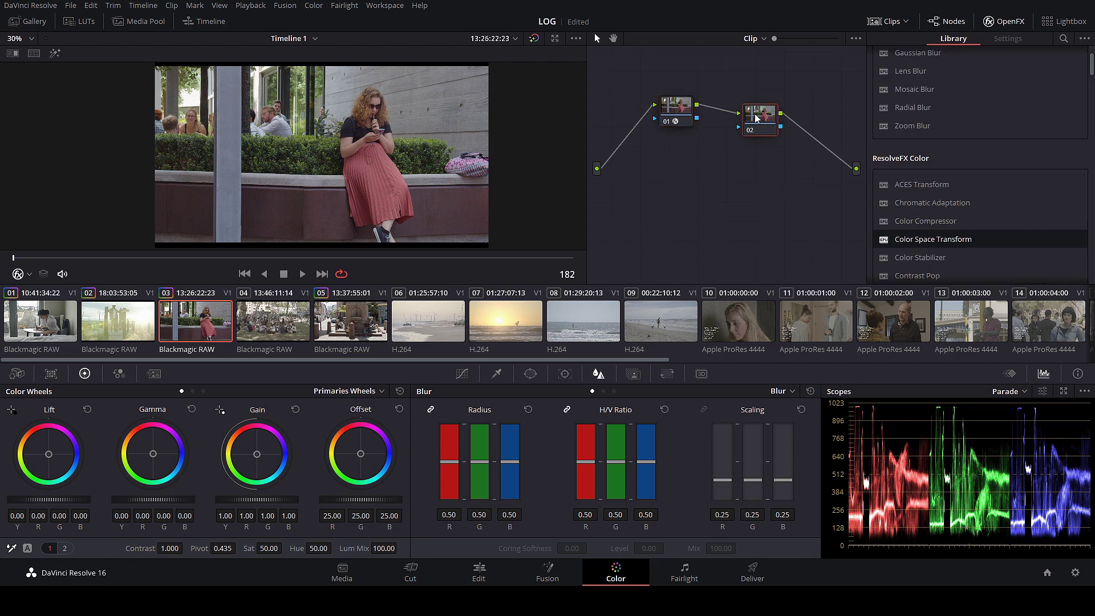
Grade clip 03's node 02 with Gain 1.25, Gamma 0.01, Lift -0.01 and Saturation 57.00.
{"action": "left_click_drag", "start_coordinate": [260, 499], "coordinate": [308, 500]}
{"action": "left_click_drag", "start_coordinate": [140, 502], "coordinate": [56, 505]}
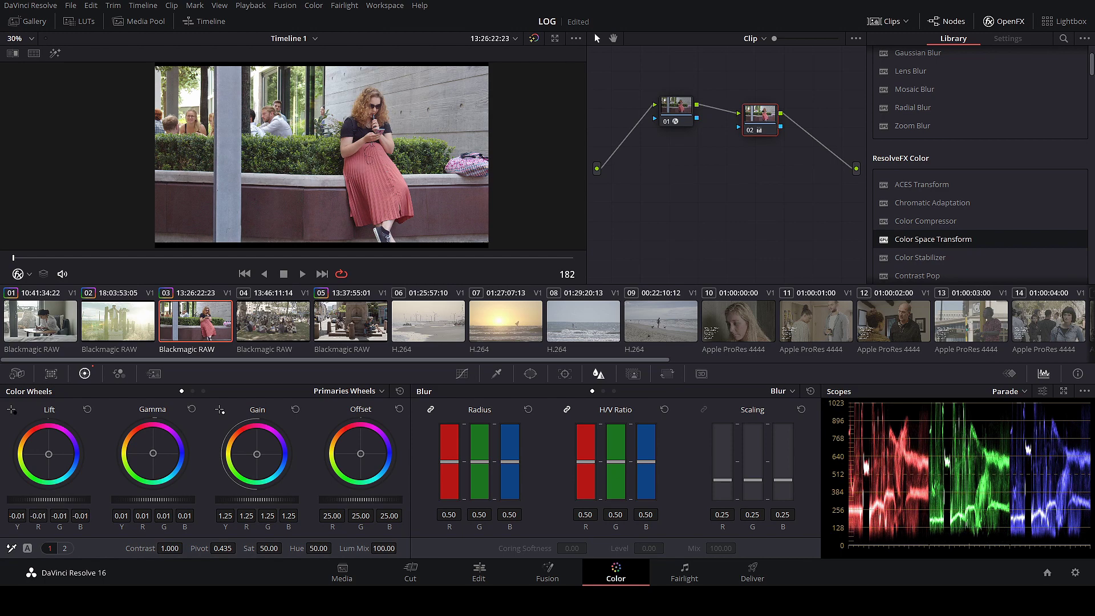
{"action": "left_click_drag", "start_coordinate": [268, 552], "coordinate": [310, 548]}
Examine the woman's skin and hair in clip 03 up close with the Color Space Transform node turned off and on.
{"action": "scroll", "coordinate": [445, 96], "scroll_direction": "up", "scroll_amount": 3}
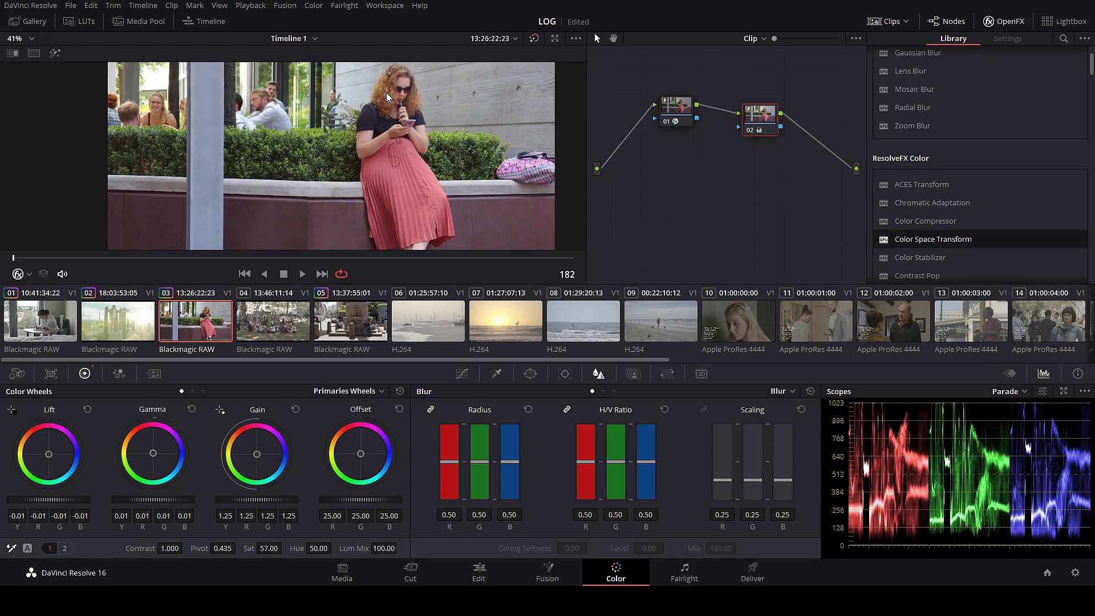
{"action": "left_click_drag", "start_coordinate": [445, 96], "coordinate": [266, 179]}
{"action": "scroll", "coordinate": [266, 180], "scroll_direction": "up", "scroll_amount": 4}
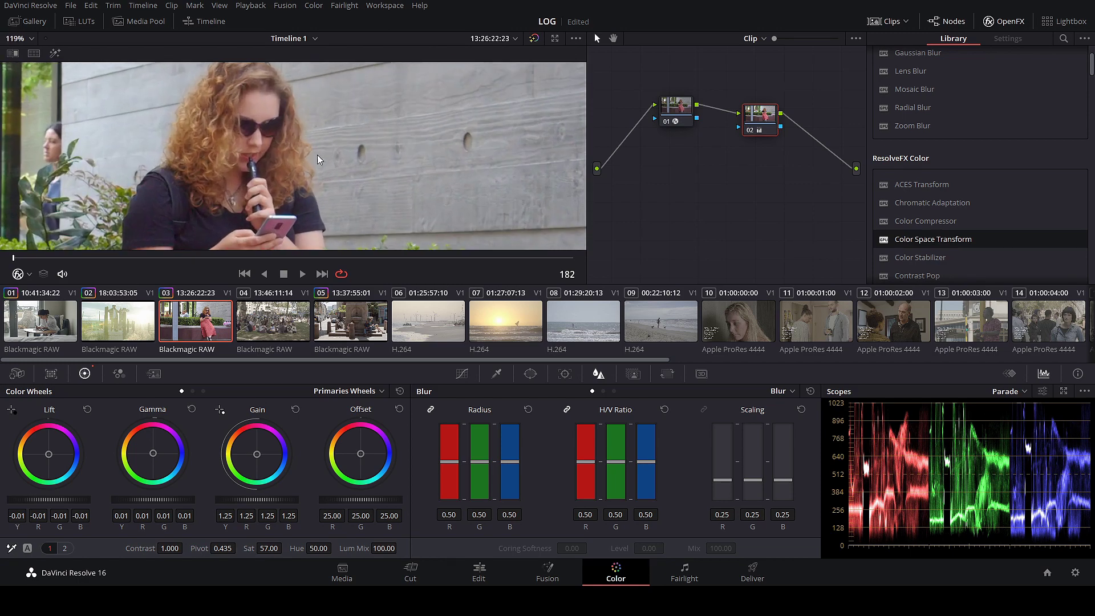
{"action": "left_click", "coordinate": [667, 121]}
{"action": "left_click", "coordinate": [668, 121]}
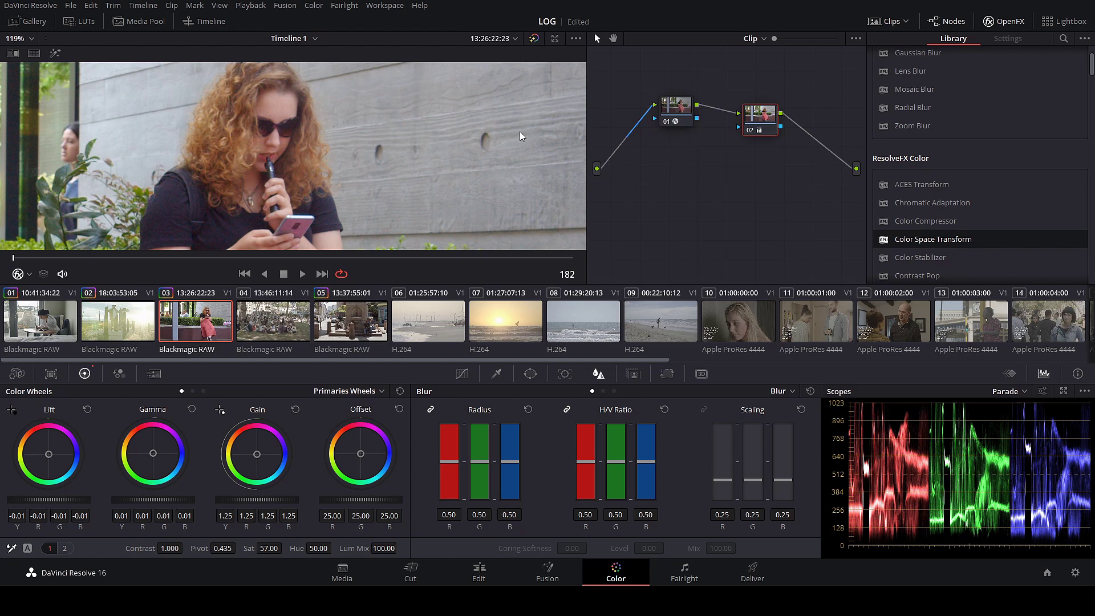
{"action": "scroll", "coordinate": [522, 154], "scroll_direction": "down", "scroll_amount": 3}
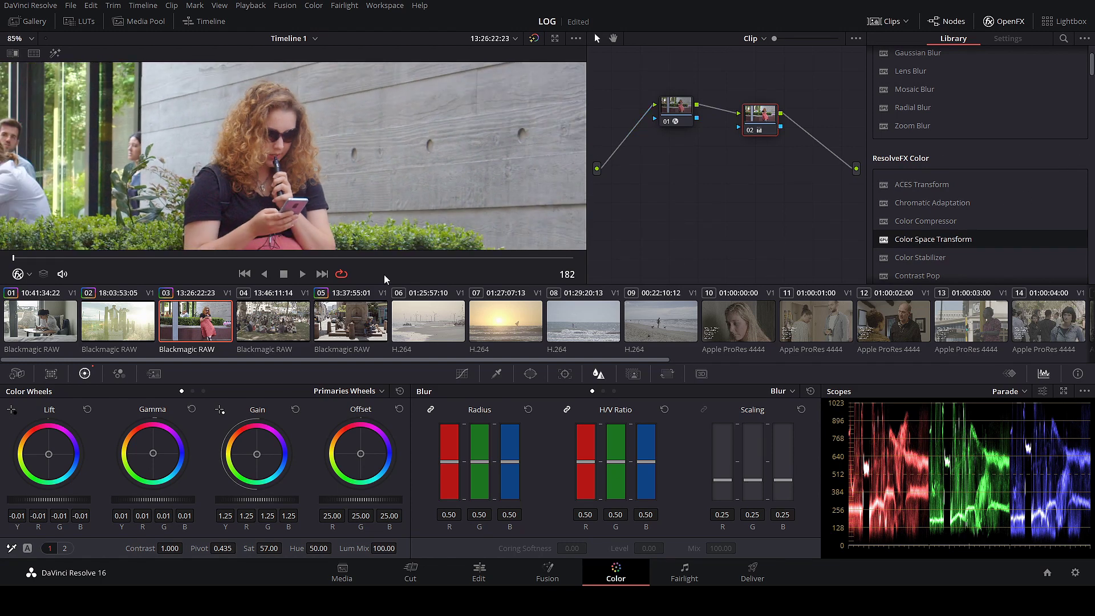
Add the Color Space Transform effect to clip 06's node 01 with Sony S-Gamut as the input color space.
{"action": "left_click", "coordinate": [424, 320]}
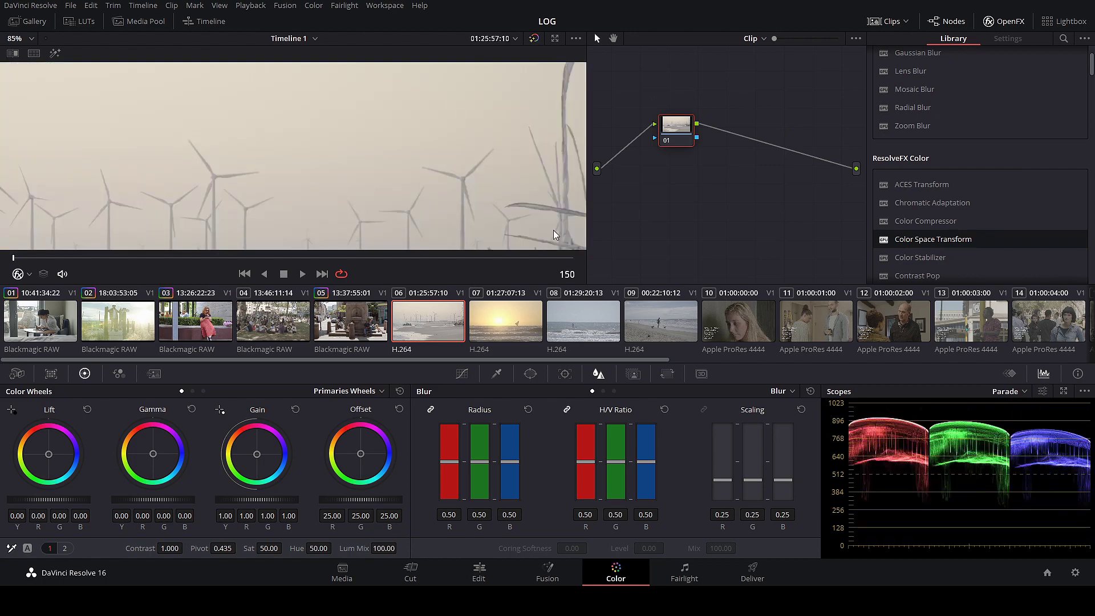
{"action": "scroll", "coordinate": [421, 174], "scroll_direction": "down", "scroll_amount": 5}
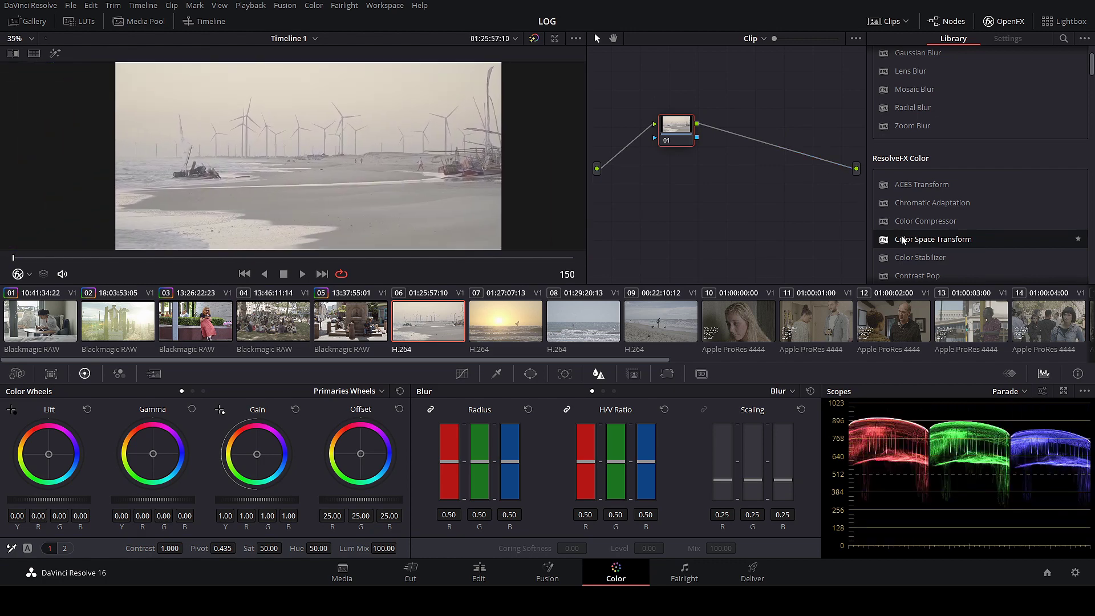
{"action": "left_click_drag", "start_coordinate": [903, 240], "coordinate": [676, 121]}
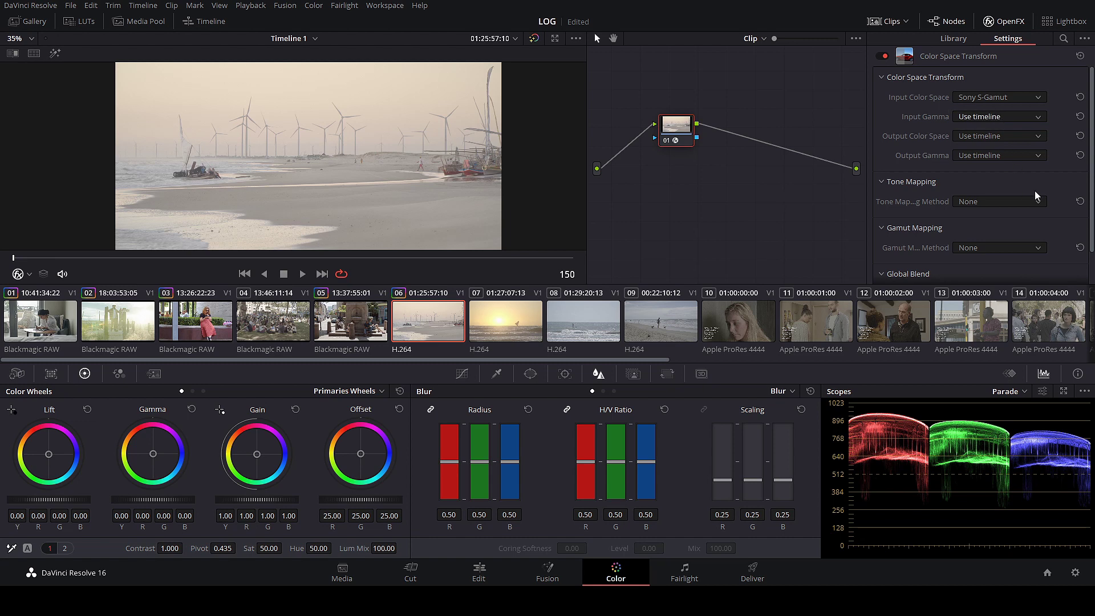
Configure clip 06's transform with Sony S-Log2 input gamma, Rec.709 output color space and gamma, Simple tone mapping and Saturation Mapping gamut mapping.
{"action": "left_click", "coordinate": [990, 183]}
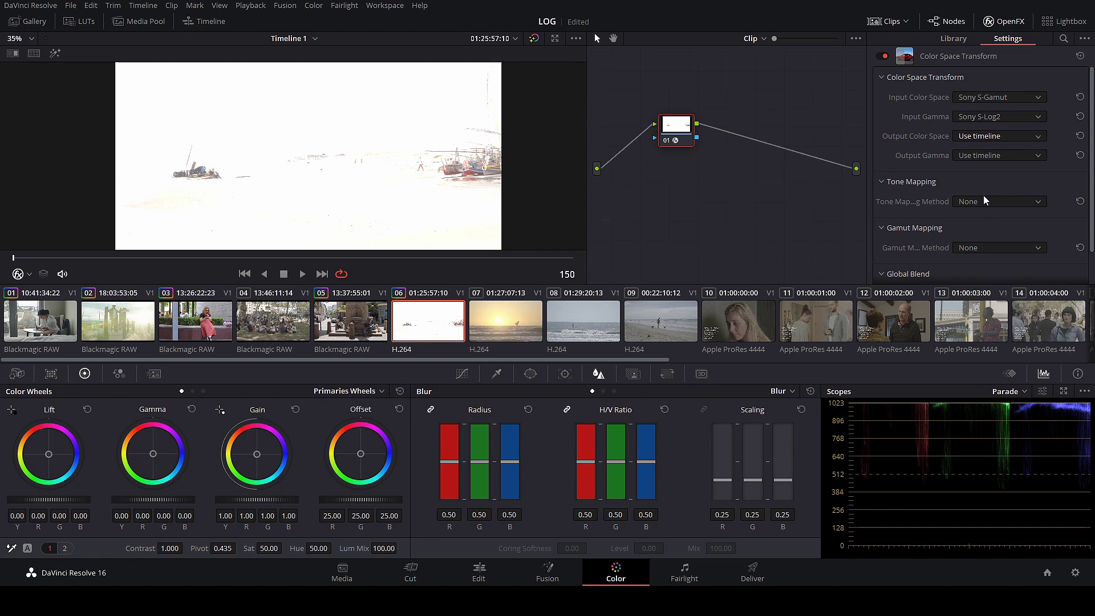
{"action": "left_click", "coordinate": [987, 179]}
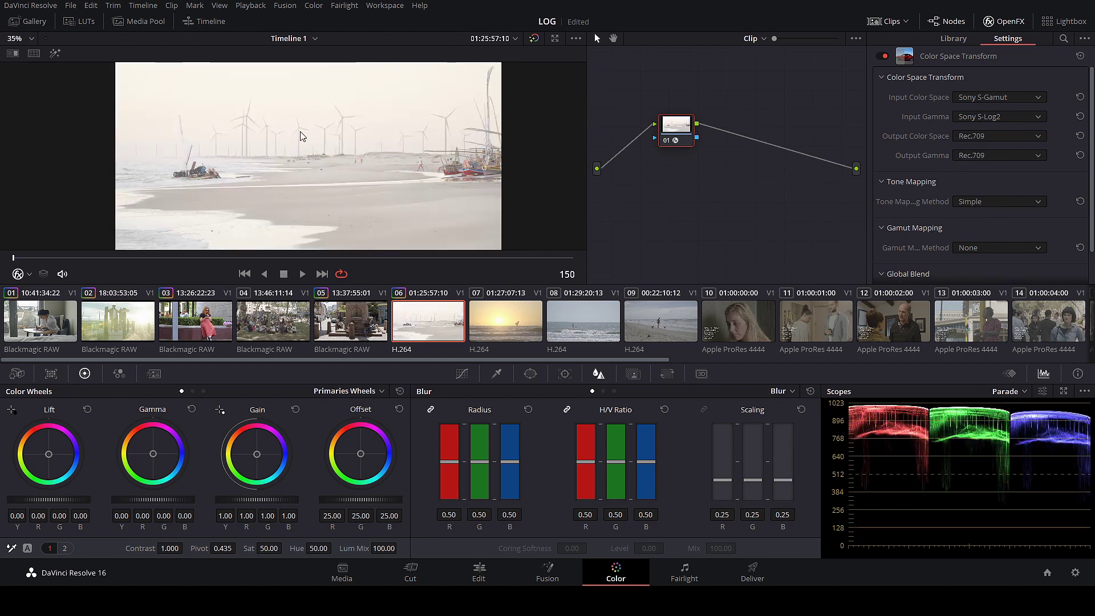
{"action": "left_click", "coordinate": [983, 272]}
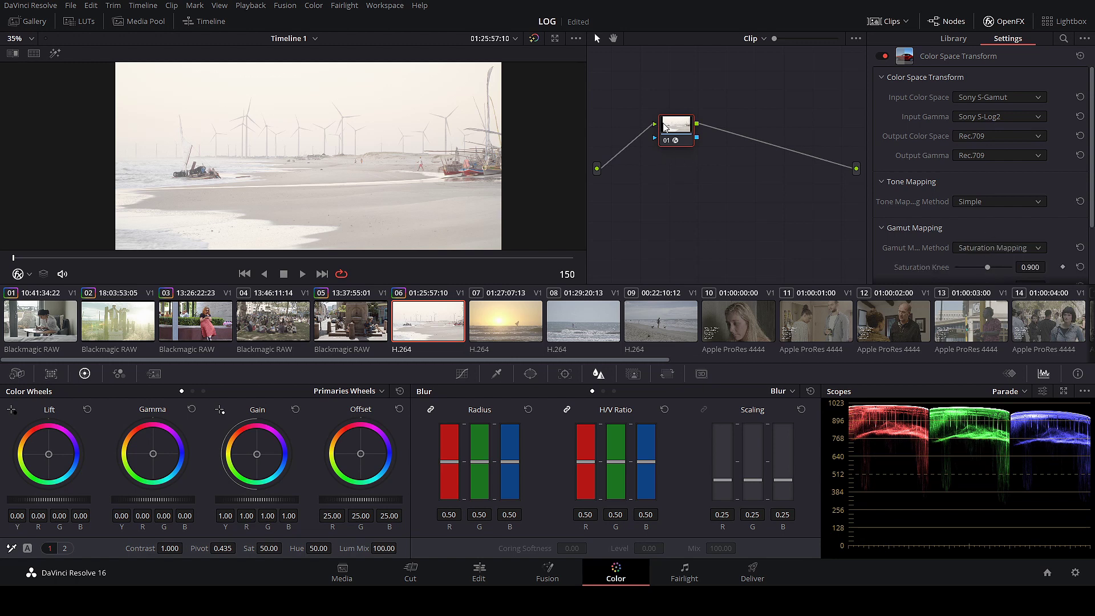
Add a serial node before clip 06's Color Space Transform node and space the two nodes apart.
{"action": "left_click_drag", "start_coordinate": [670, 127], "coordinate": [691, 127]}
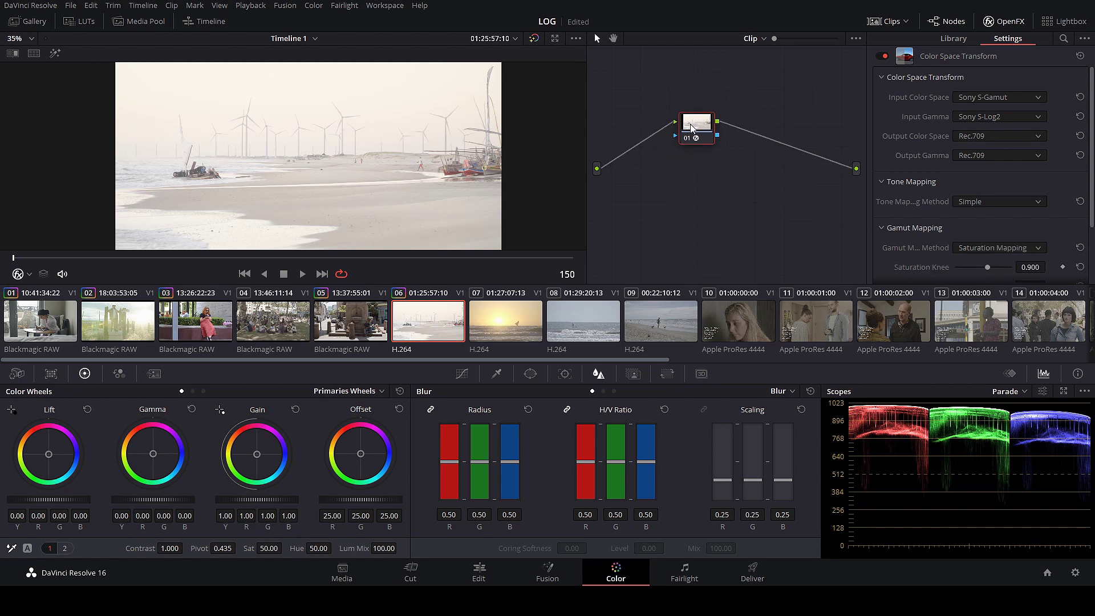
{"action": "key", "text": "shift+s"}
{"action": "left_click_drag", "start_coordinate": [692, 175], "coordinate": [638, 159]}
{"action": "left_click_drag", "start_coordinate": [697, 122], "coordinate": [734, 107]}
{"action": "left_click", "coordinate": [653, 157]}
{"action": "left_click_drag", "start_coordinate": [653, 157], "coordinate": [657, 153]}
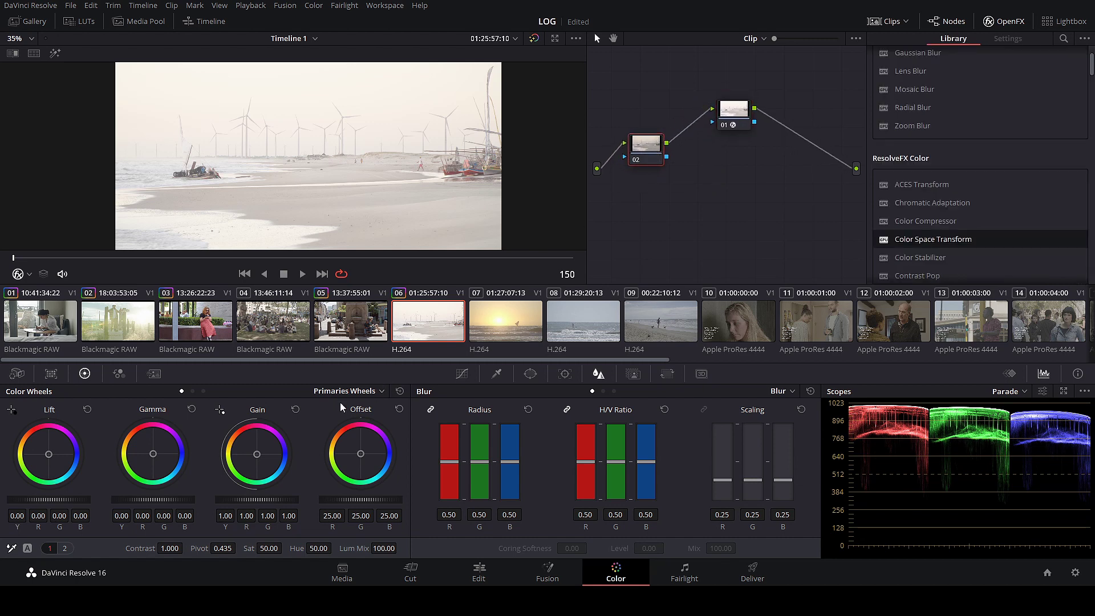
Grade clip 06's node 02 with Offset -9.45, Gain 1.07, Gamma 0.01 and Lift -0.10.
{"action": "left_click_drag", "start_coordinate": [356, 496], "coordinate": [284, 500]}
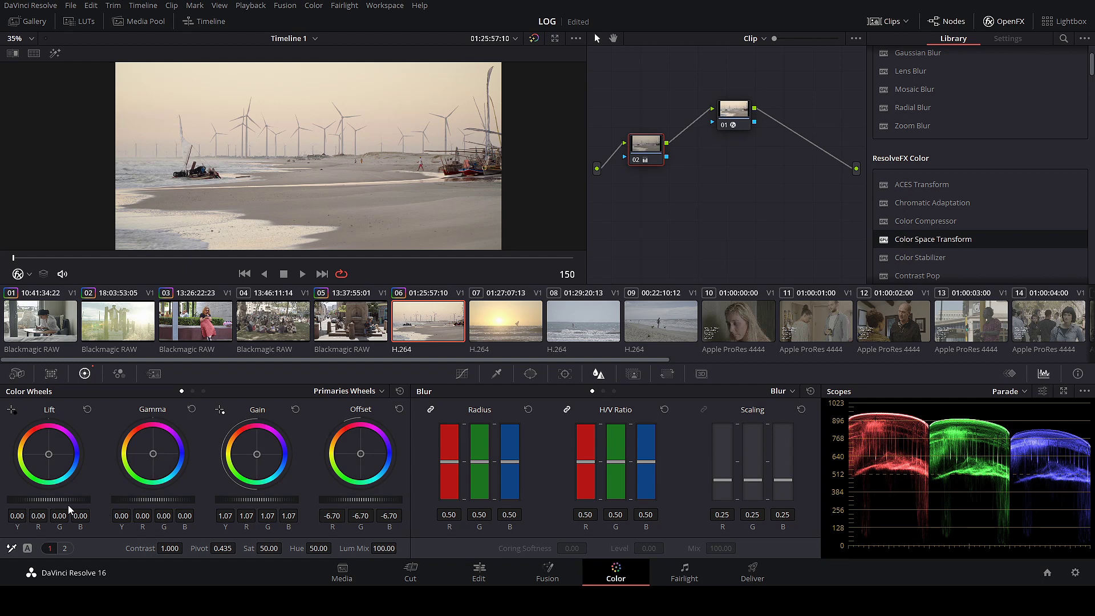
{"action": "left_click_drag", "start_coordinate": [53, 500], "coordinate": [50, 500]}
{"action": "left_click_drag", "start_coordinate": [154, 498], "coordinate": [163, 499]}
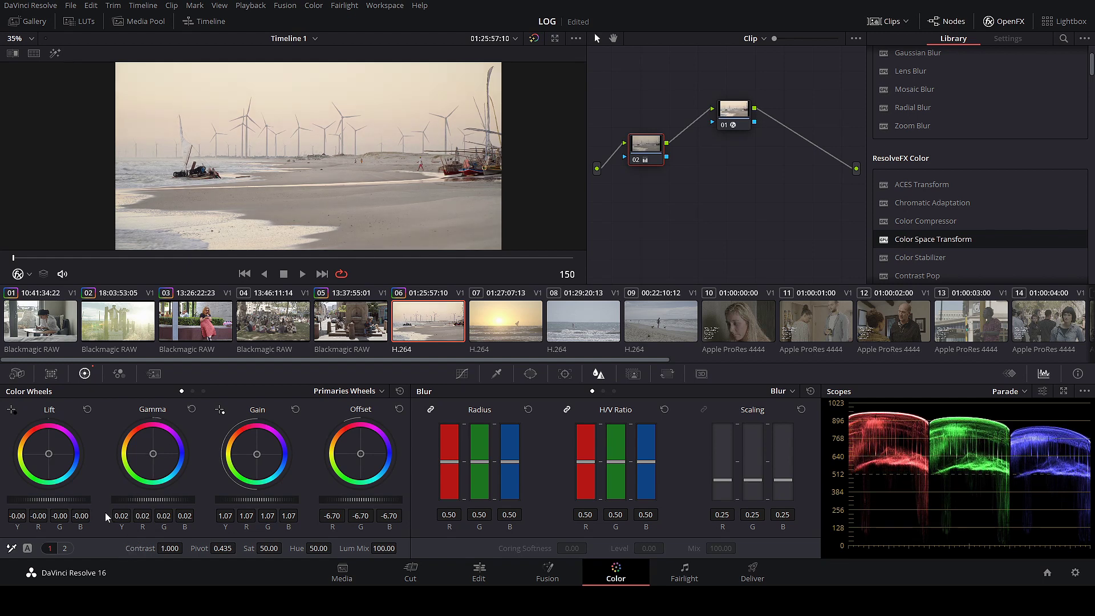
{"action": "left_click_drag", "start_coordinate": [162, 500], "coordinate": [157, 500]}
{"action": "left_click_drag", "start_coordinate": [60, 500], "coordinate": [18, 500]}
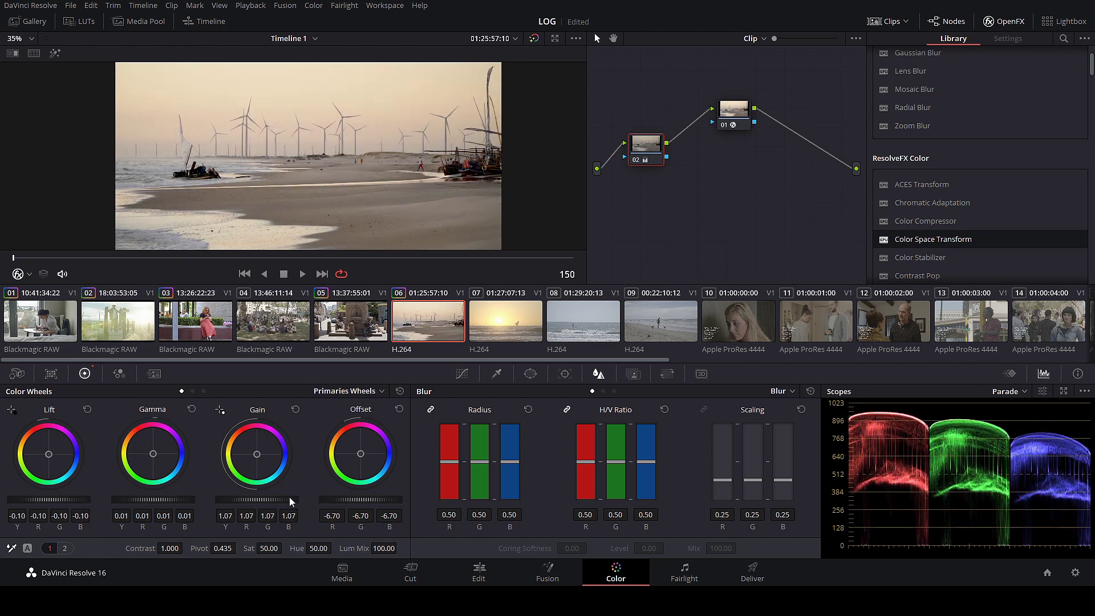
{"action": "left_click_drag", "start_coordinate": [320, 499], "coordinate": [398, 501]}
Examine clip 06's beach and boats up close with the grade turned off and on, and play part of the clip.
{"action": "scroll", "coordinate": [416, 156], "scroll_direction": "up", "scroll_amount": 4}
{"action": "left_click_drag", "start_coordinate": [419, 154], "coordinate": [323, 117]}
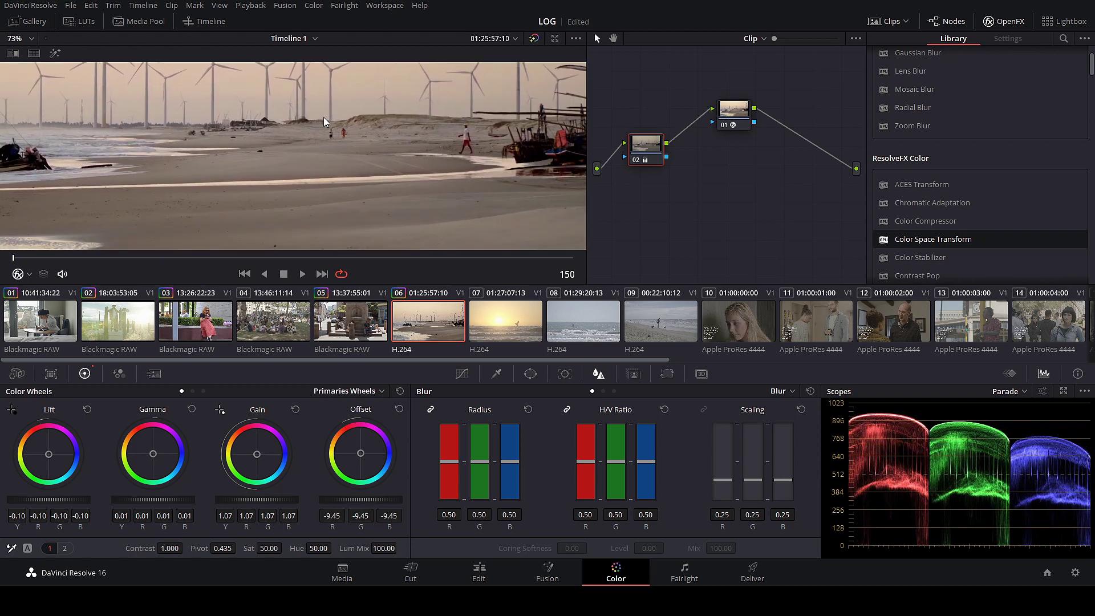
{"action": "left_click", "coordinate": [536, 39]}
{"action": "left_click", "coordinate": [537, 38]}
{"action": "scroll", "coordinate": [435, 166], "scroll_direction": "down", "scroll_amount": 2}
{"action": "left_click_drag", "start_coordinate": [435, 148], "coordinate": [440, 156]}
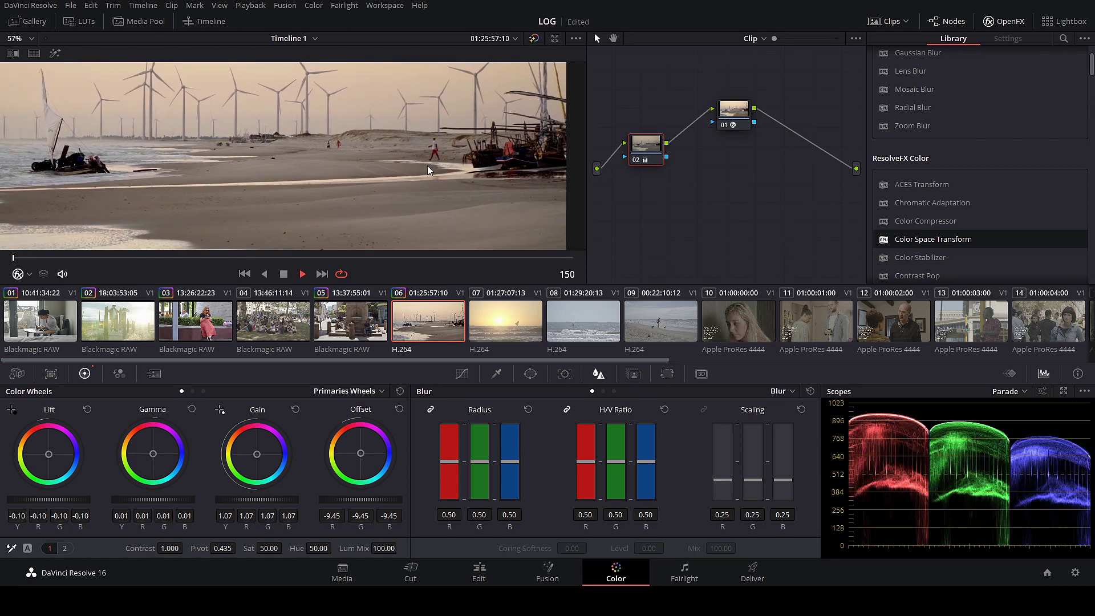
{"action": "left_click", "coordinate": [303, 274]}
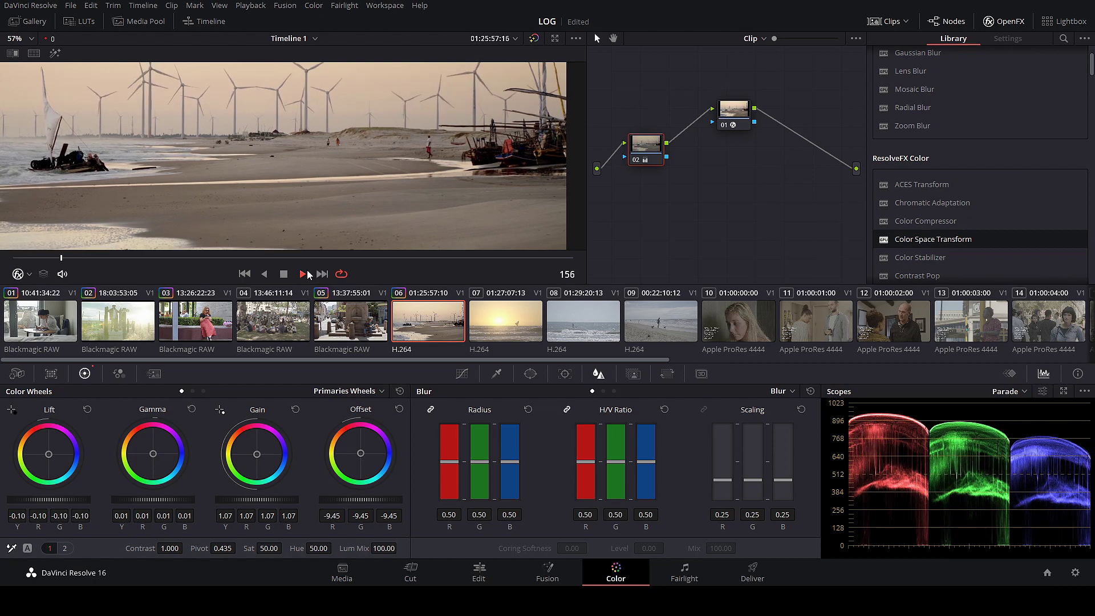
{"action": "left_click", "coordinate": [302, 274]}
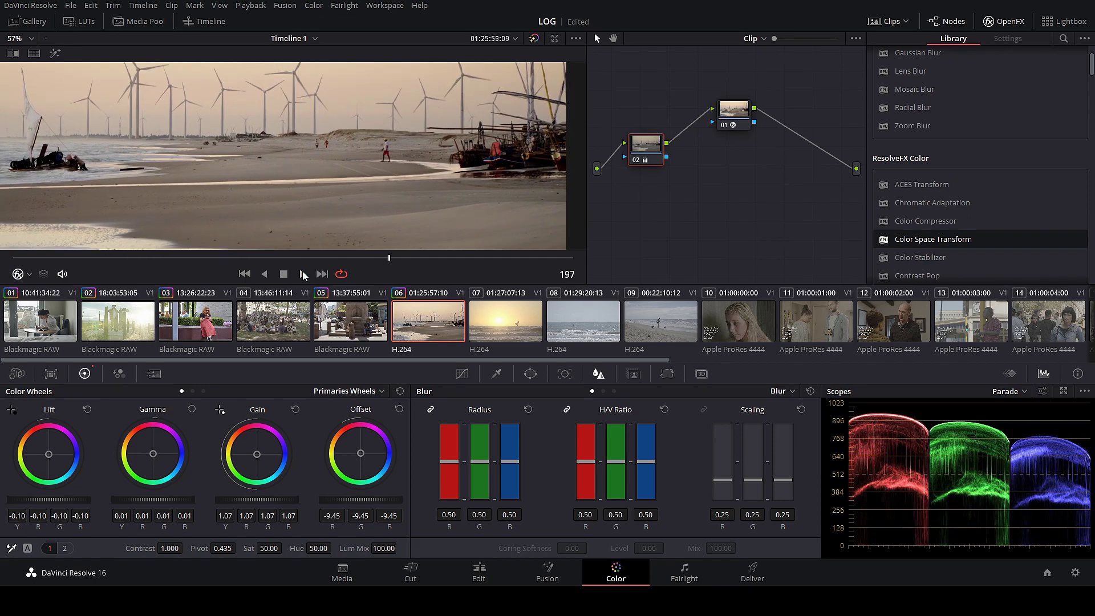
Apply a Color Space Transform to clip 07 from Sony S-Gamut/S-Log2 to Rec.709 with Simple tone mapping and Saturation Mapping, and inspect the sailboat.
{"action": "left_click", "coordinate": [502, 323]}
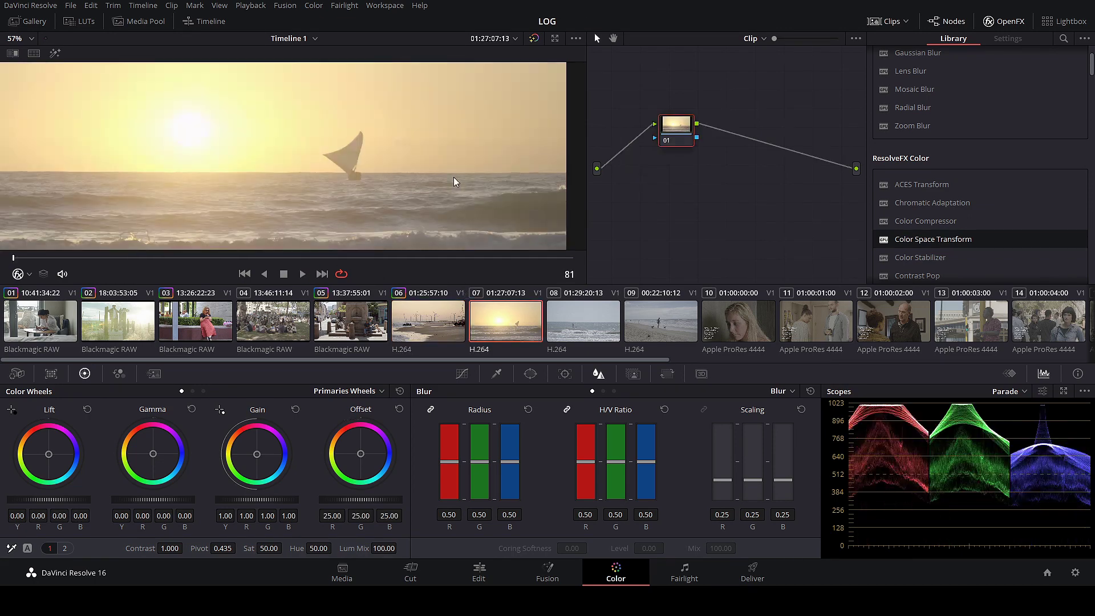
{"action": "left_click_drag", "start_coordinate": [923, 244], "coordinate": [687, 126]}
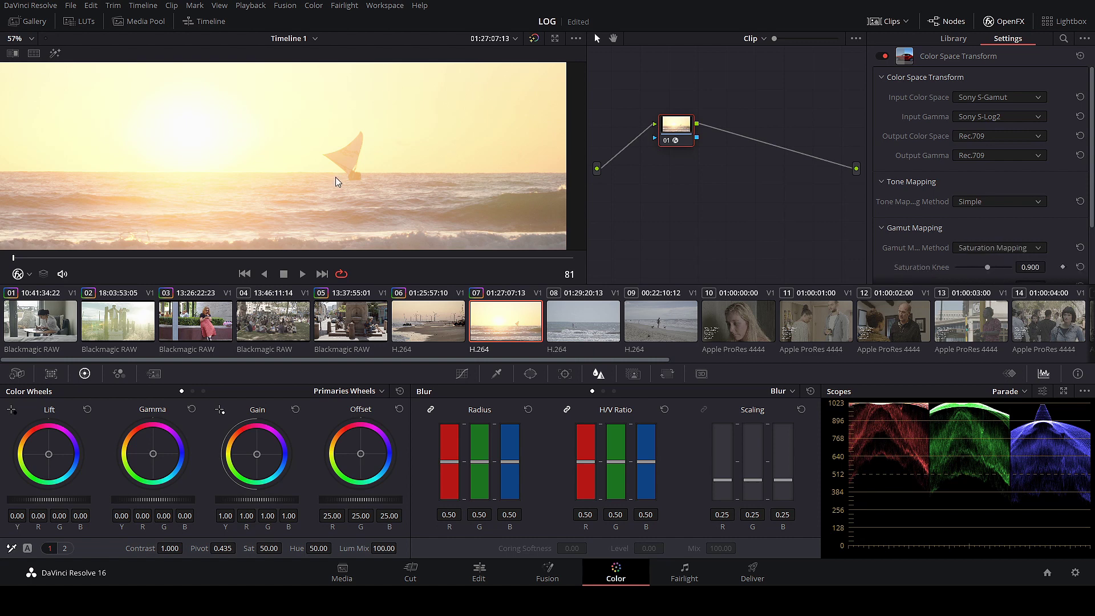
{"action": "scroll", "coordinate": [337, 180], "scroll_direction": "down", "scroll_amount": 3}
{"action": "scroll", "coordinate": [338, 179], "scroll_direction": "up", "scroll_amount": 2}
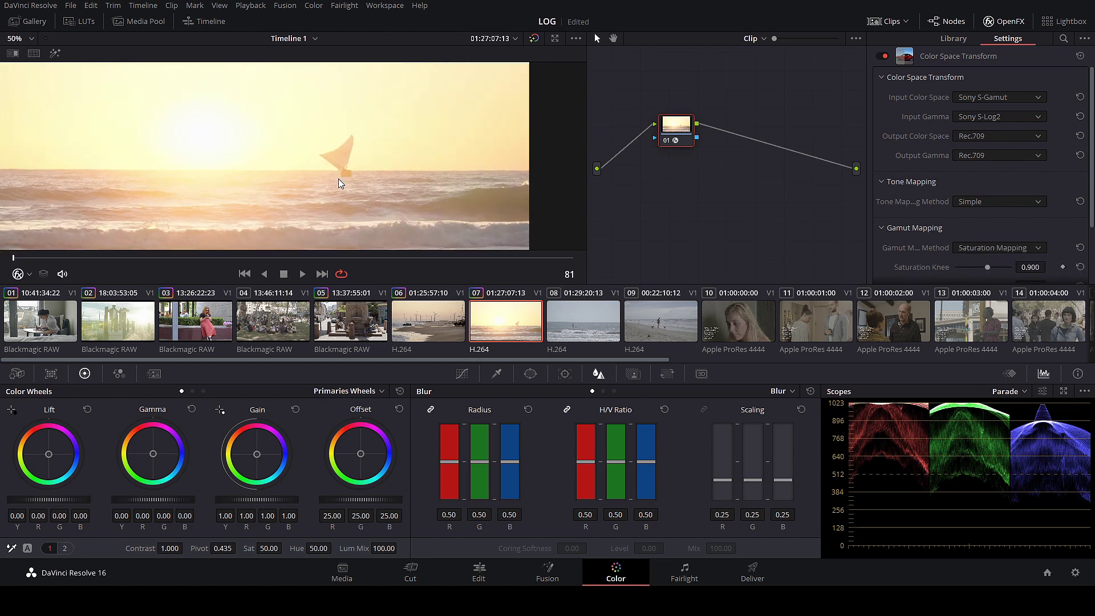
{"action": "scroll", "coordinate": [338, 182], "scroll_direction": "up", "scroll_amount": 5}
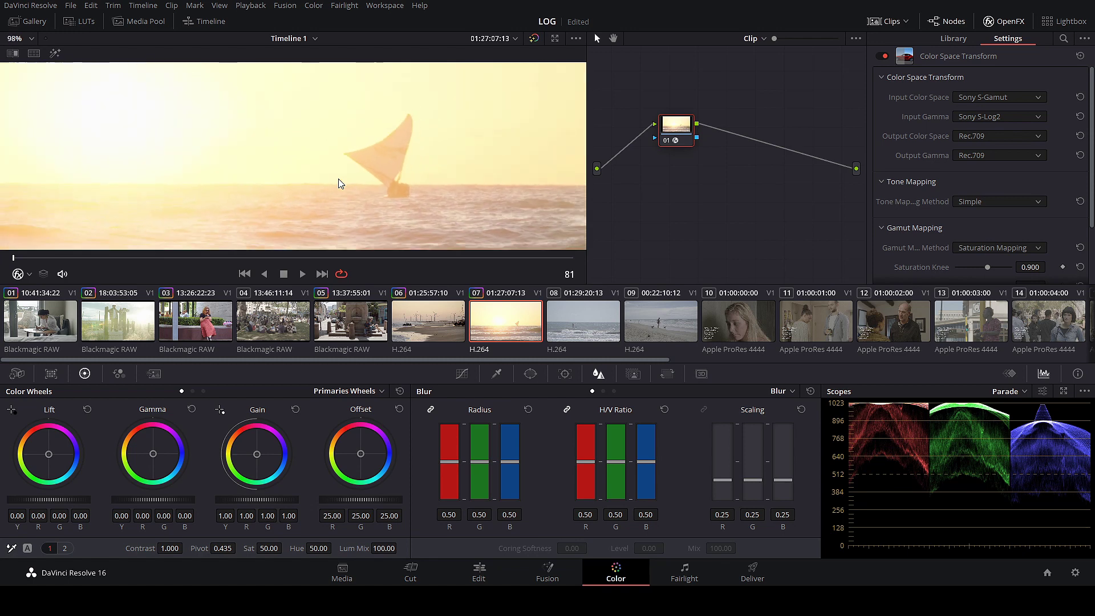
{"action": "scroll", "coordinate": [338, 181], "scroll_direction": "down", "scroll_amount": 5}
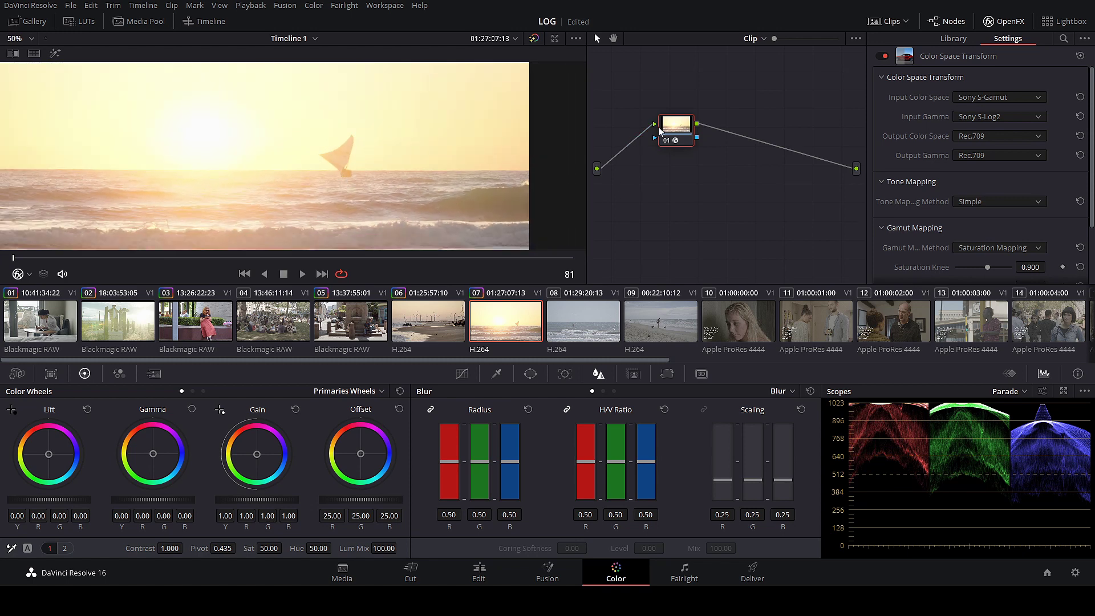
Add a serial node before clip 07's Color Space Transform node and lower the new node's Offset.
{"action": "left_click_drag", "start_coordinate": [671, 127], "coordinate": [700, 122]}
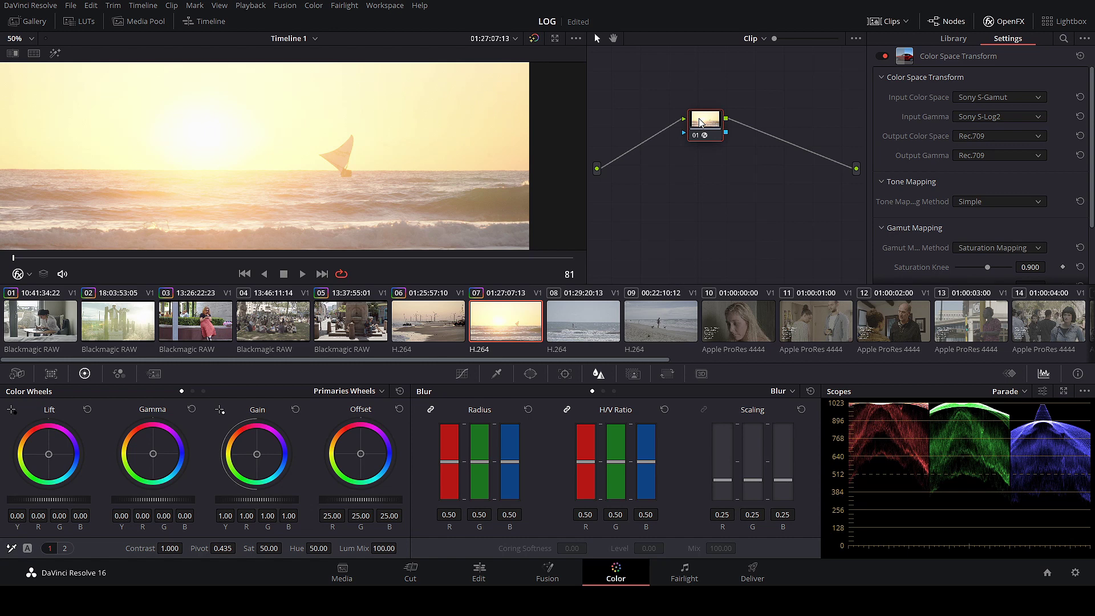
{"action": "key", "text": "shift+s"}
{"action": "left_click_drag", "start_coordinate": [706, 165], "coordinate": [664, 160]}
{"action": "left_click_drag", "start_coordinate": [362, 501], "coordinate": [308, 501]}
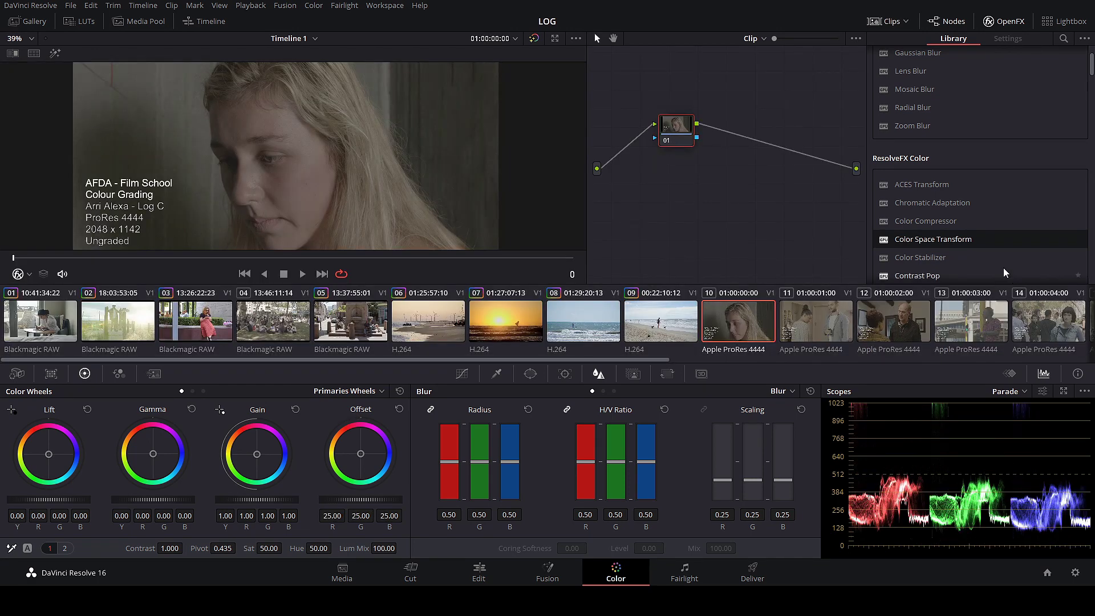
Apply a Color Space Transform to clip 10 from ARRI Alexa/ARRI LogC to Rec.709, with Simple tone mapping and Saturation Mapping.
{"action": "left_click_drag", "start_coordinate": [933, 239], "coordinate": [680, 125]}
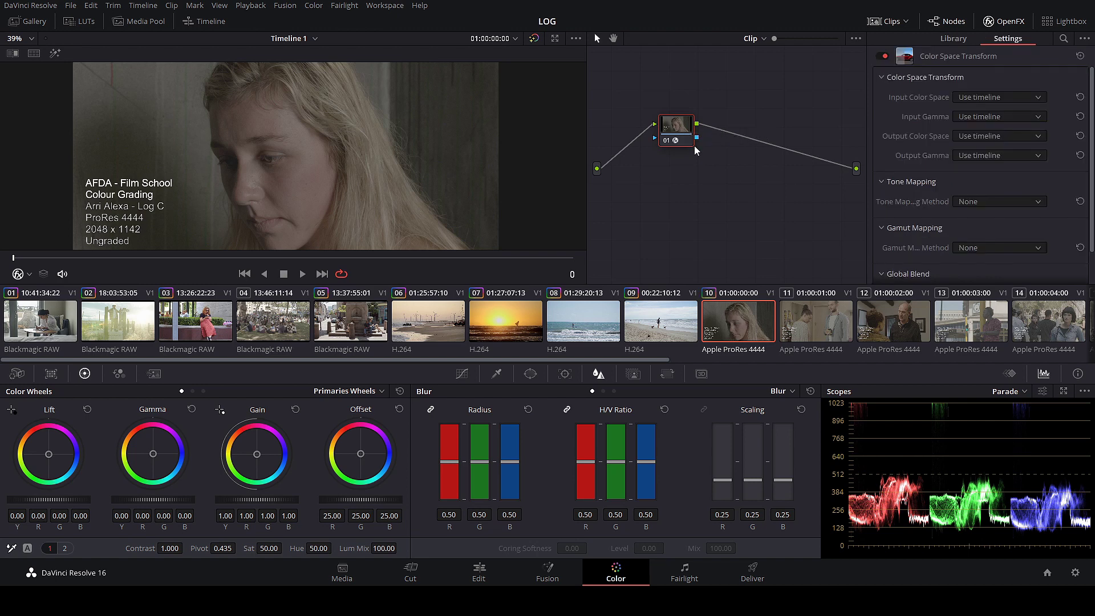
{"action": "left_click", "coordinate": [978, 151]}
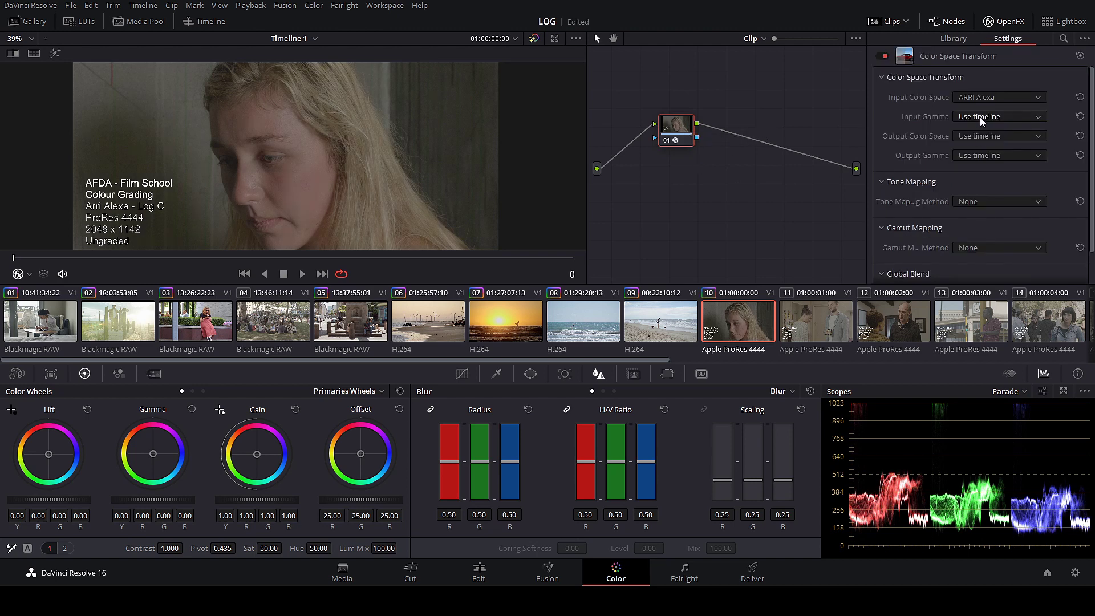
{"action": "left_click", "coordinate": [969, 182]}
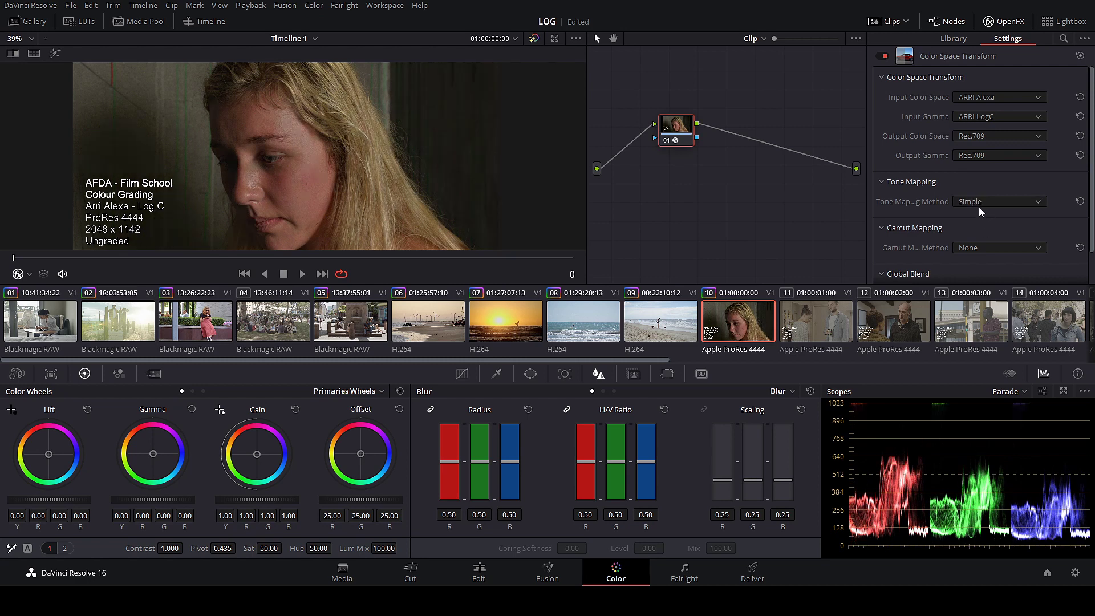
{"action": "left_click", "coordinate": [977, 215]}
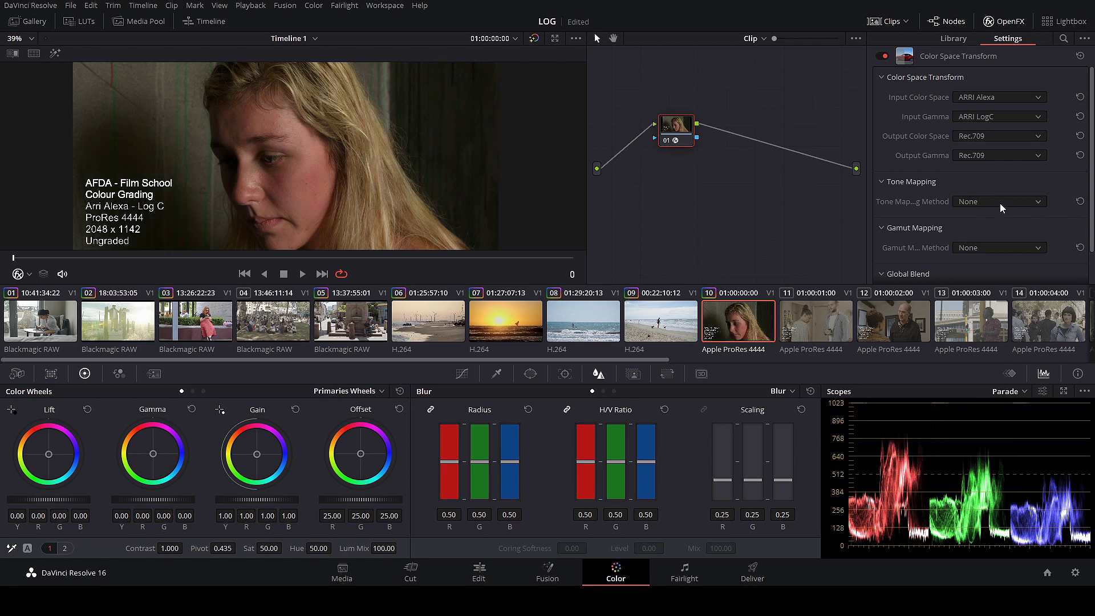
{"action": "left_click", "coordinate": [982, 231]}
{"action": "left_click", "coordinate": [987, 278]}
Copy clip 10's Color Space Transform grade to clip 11 and inspect the two people's faces up close.
{"action": "left_click", "coordinate": [822, 323]}
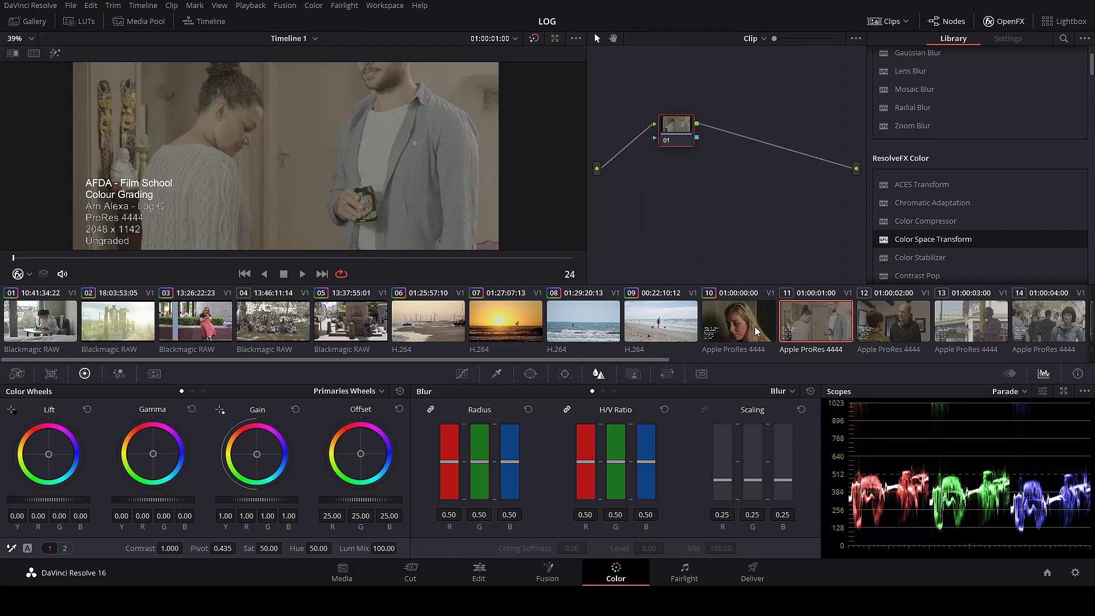
{"action": "middle_click", "coordinate": [754, 327]}
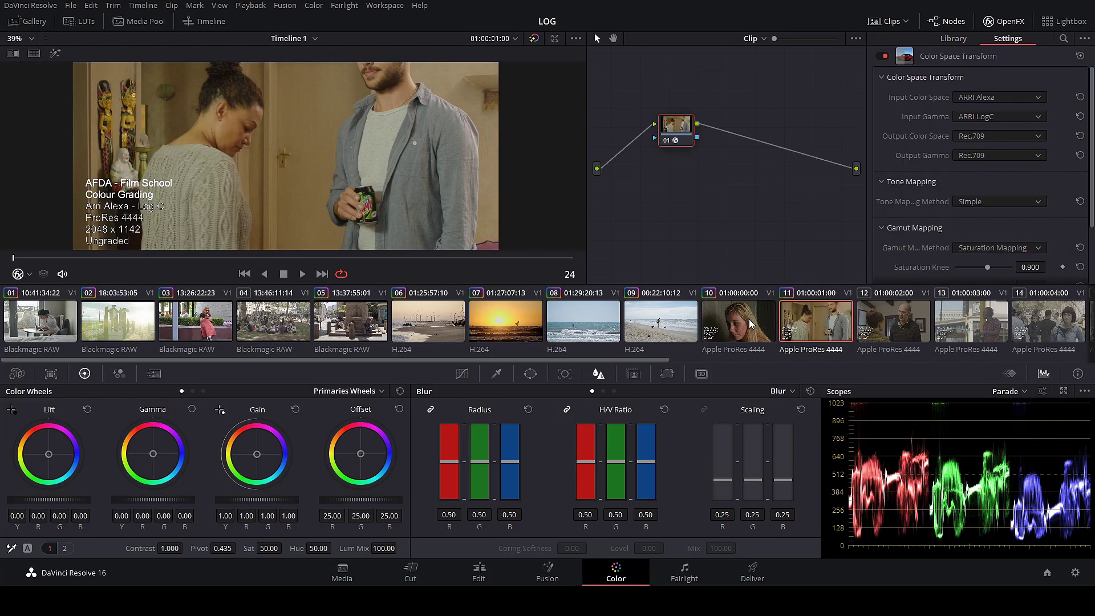
{"action": "scroll", "coordinate": [397, 150], "scroll_direction": "down", "scroll_amount": 2}
{"action": "scroll", "coordinate": [391, 180], "scroll_direction": "up", "scroll_amount": 5}
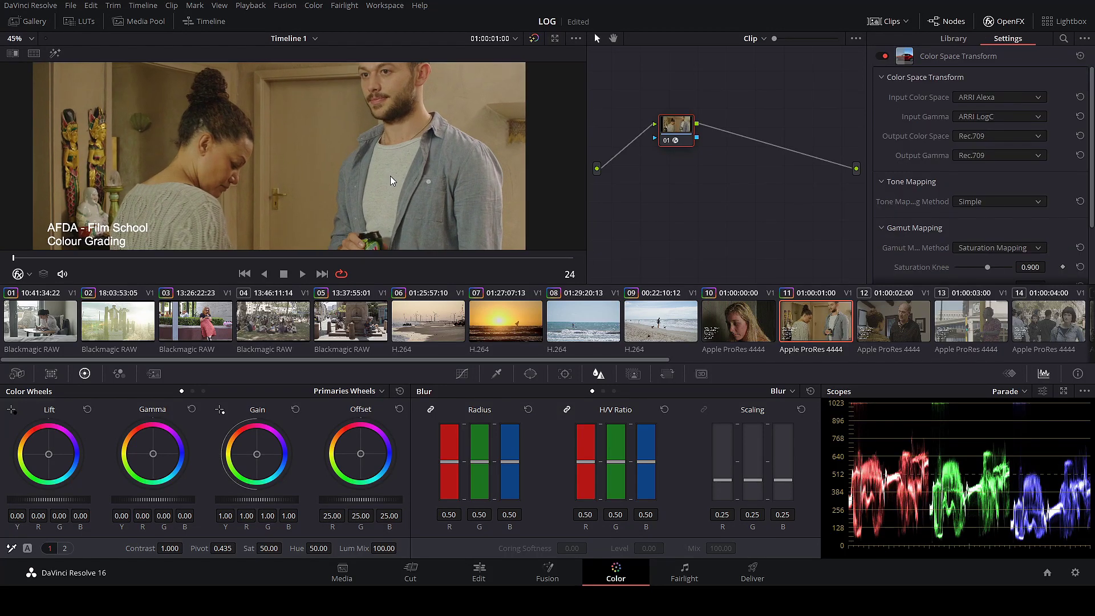
{"action": "scroll", "coordinate": [398, 135], "scroll_direction": "up", "scroll_amount": 1}
{"action": "left_click_drag", "start_coordinate": [398, 134], "coordinate": [388, 213]}
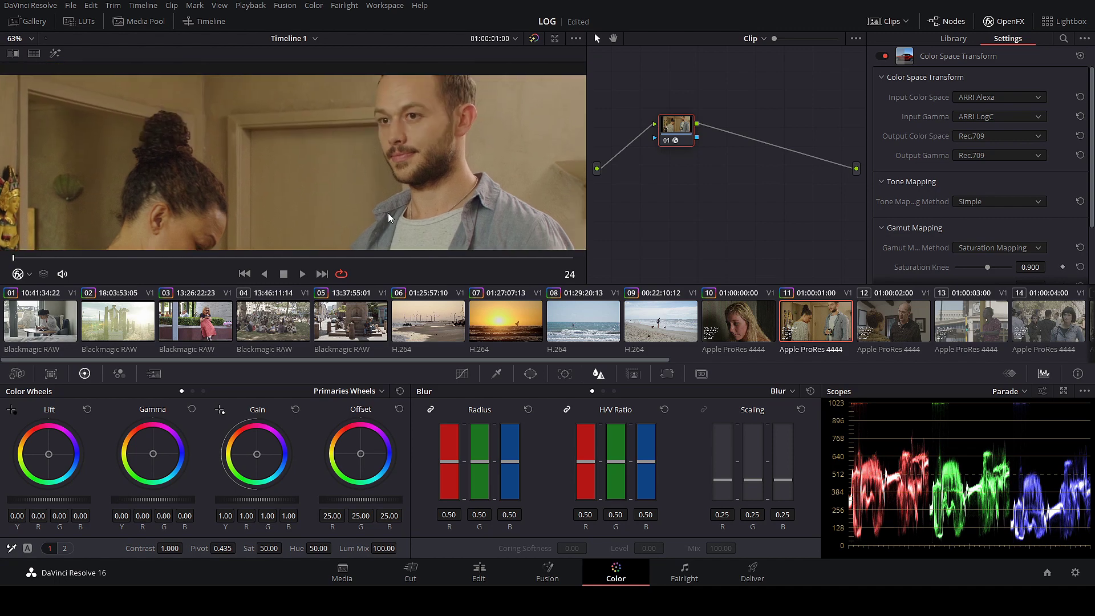
On clip 12, add one serial node before the Color Space Transform node and another after it.
{"action": "left_click", "coordinate": [874, 319]}
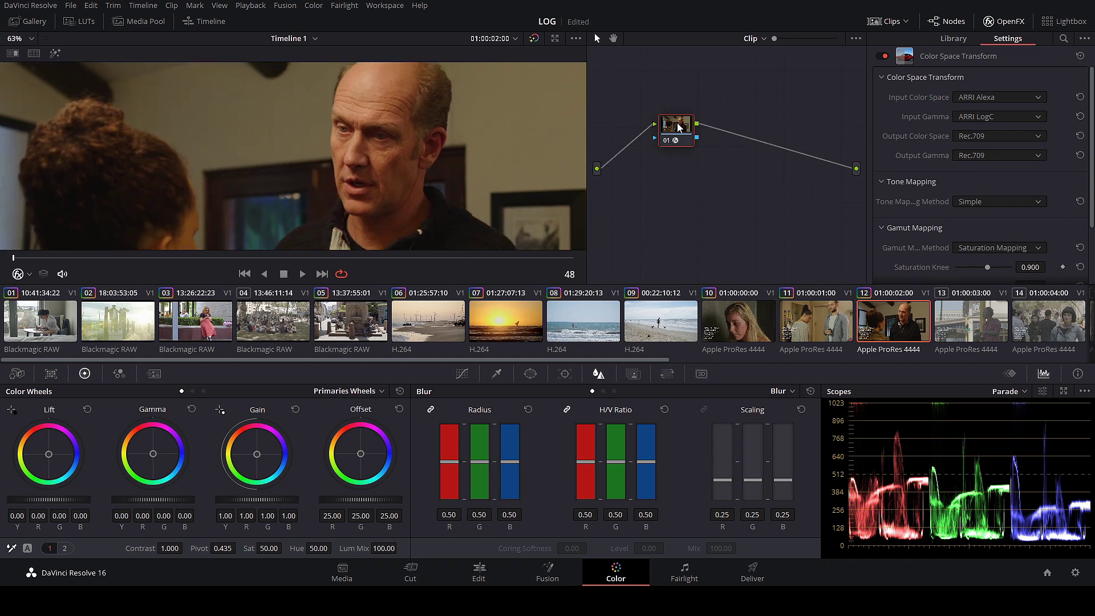
{"action": "left_click_drag", "start_coordinate": [679, 127], "coordinate": [728, 117]}
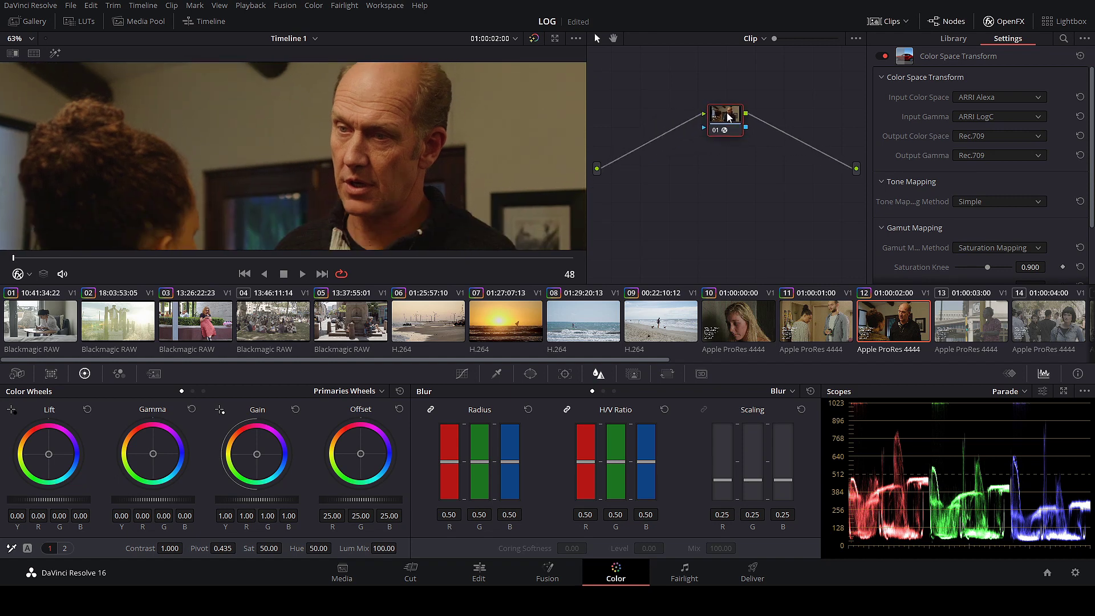
{"action": "key", "text": "shift+s"}
{"action": "left_click_drag", "start_coordinate": [733, 153], "coordinate": [684, 157]}
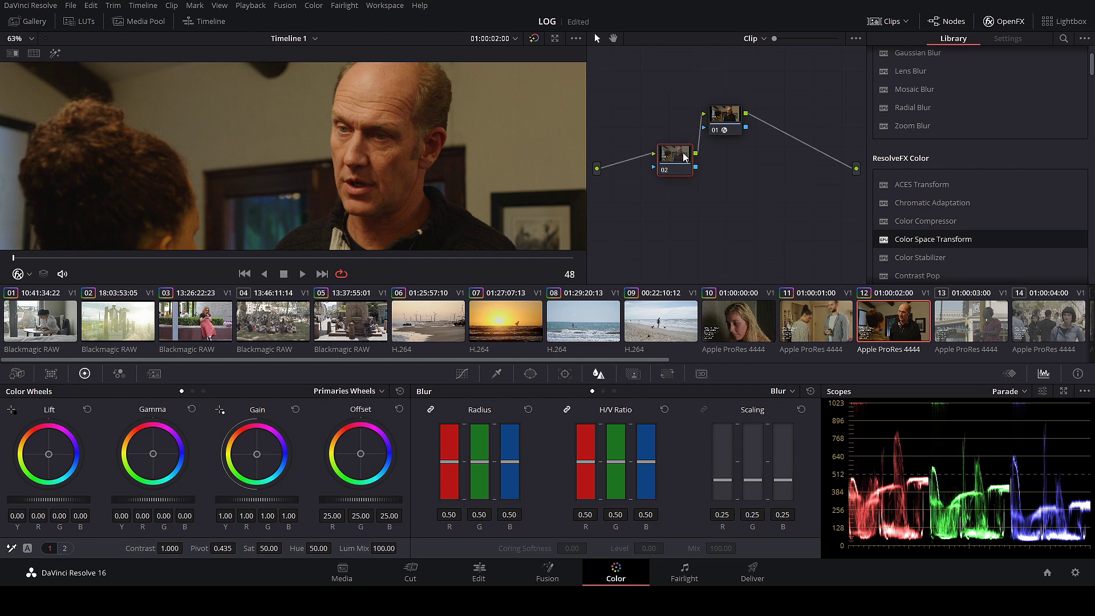
{"action": "left_click", "coordinate": [736, 115]}
{"action": "key", "text": "alt+s"}
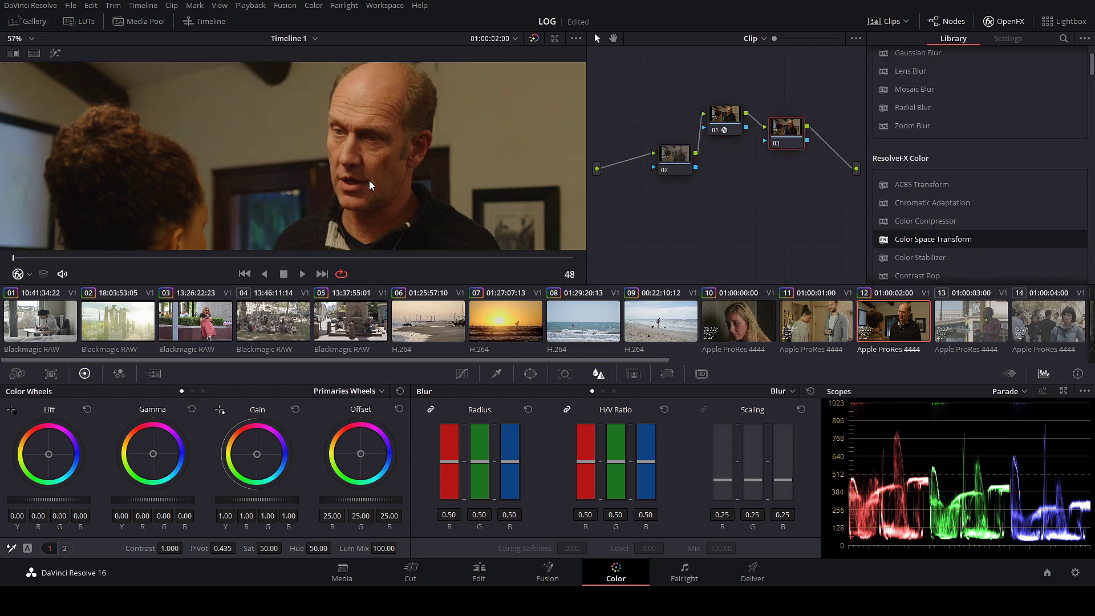
Hide the clip thumbnails and raise the color temperature on clip 12's node 02, ahead of the transform.
{"action": "left_click", "coordinate": [886, 21]}
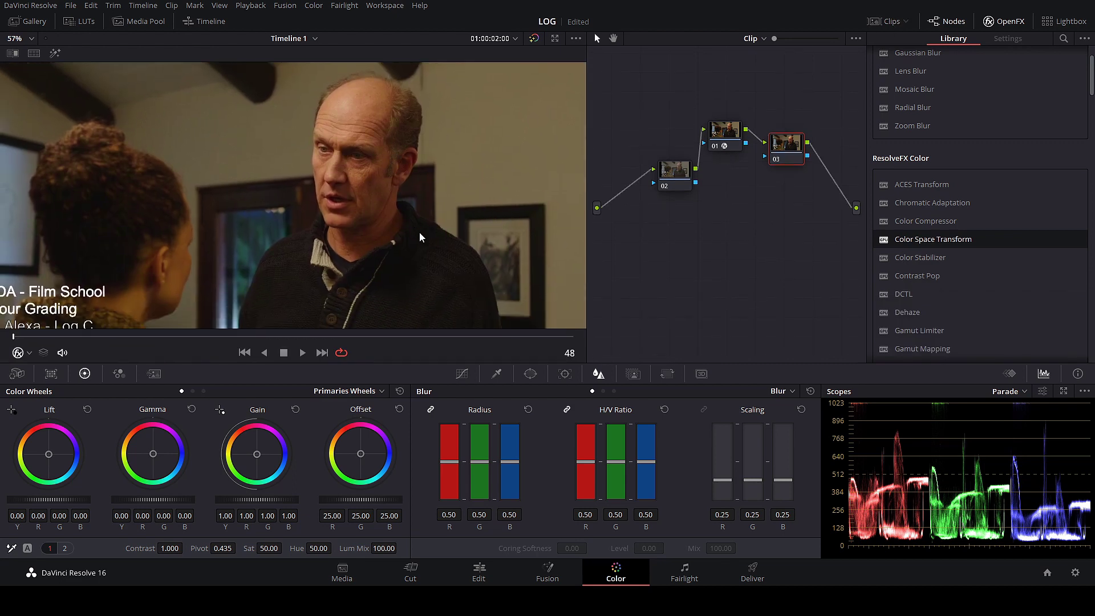
{"action": "left_click", "coordinate": [64, 548]}
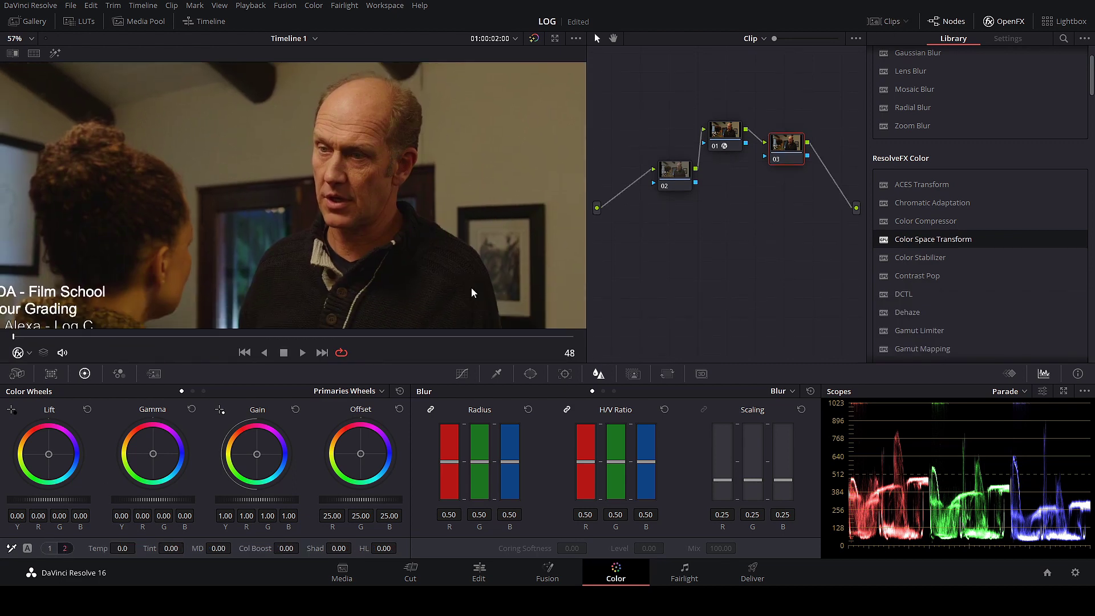
{"action": "left_click", "coordinate": [668, 176]}
{"action": "left_click_drag", "start_coordinate": [122, 548], "coordinate": [138, 549]}
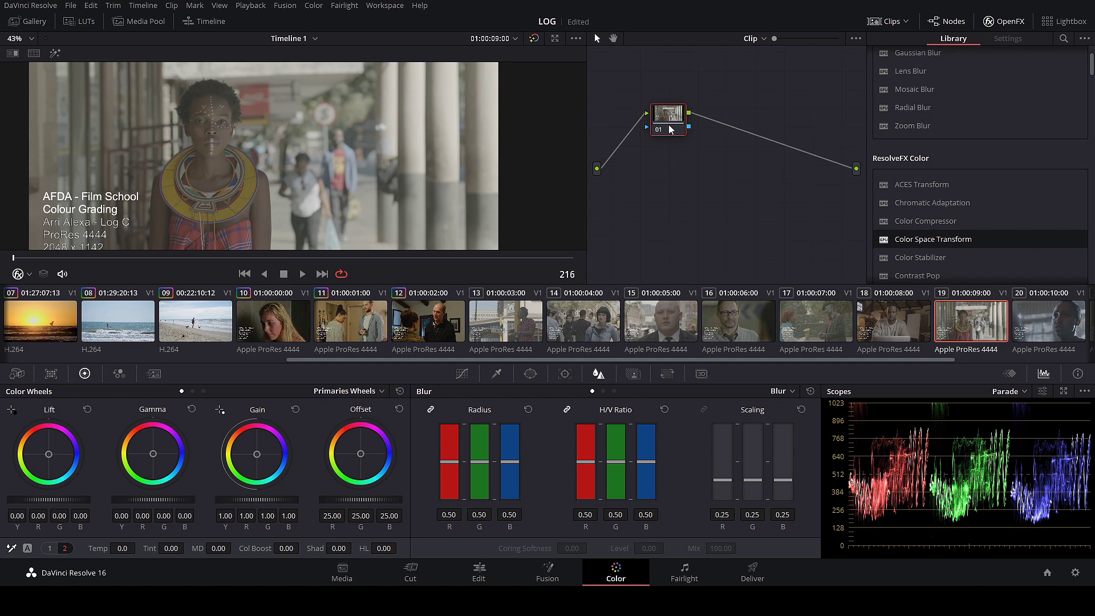
Apply the Rec709 Kodak 2383 D65 film look LUT to clip 19's node 01.
{"action": "left_click_drag", "start_coordinate": [671, 117], "coordinate": [695, 115]}
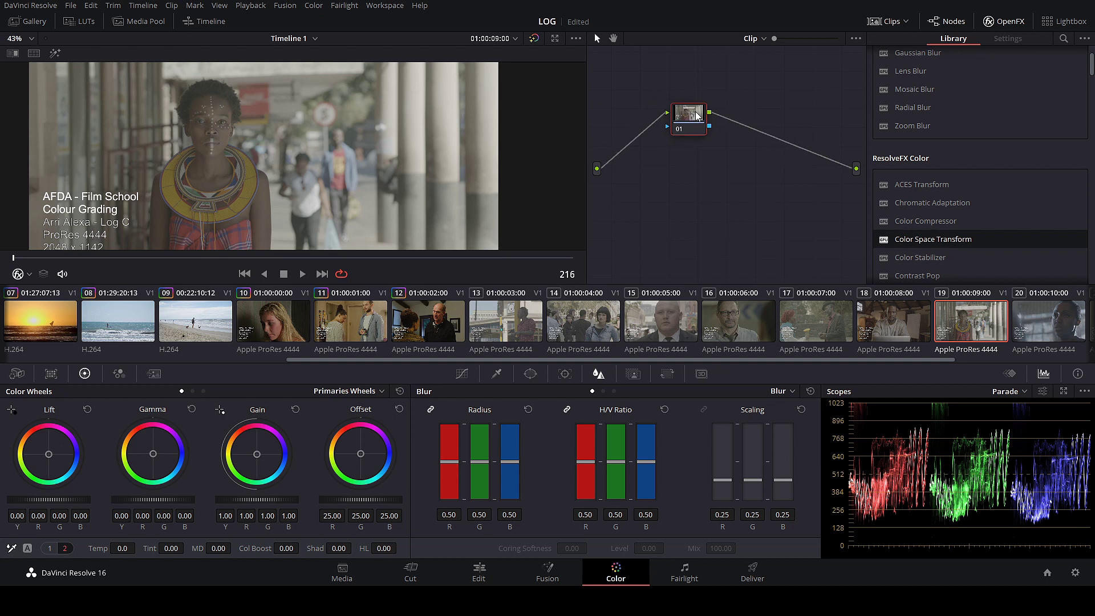
{"action": "right_click", "coordinate": [676, 125]}
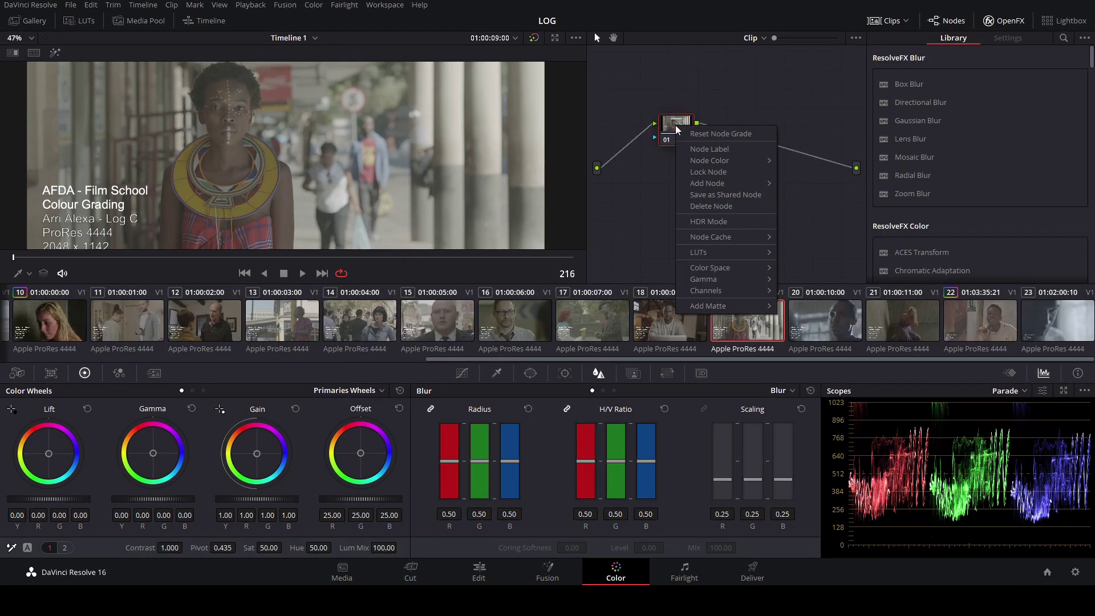
{"action": "mouse_move", "coordinate": [726, 250]}
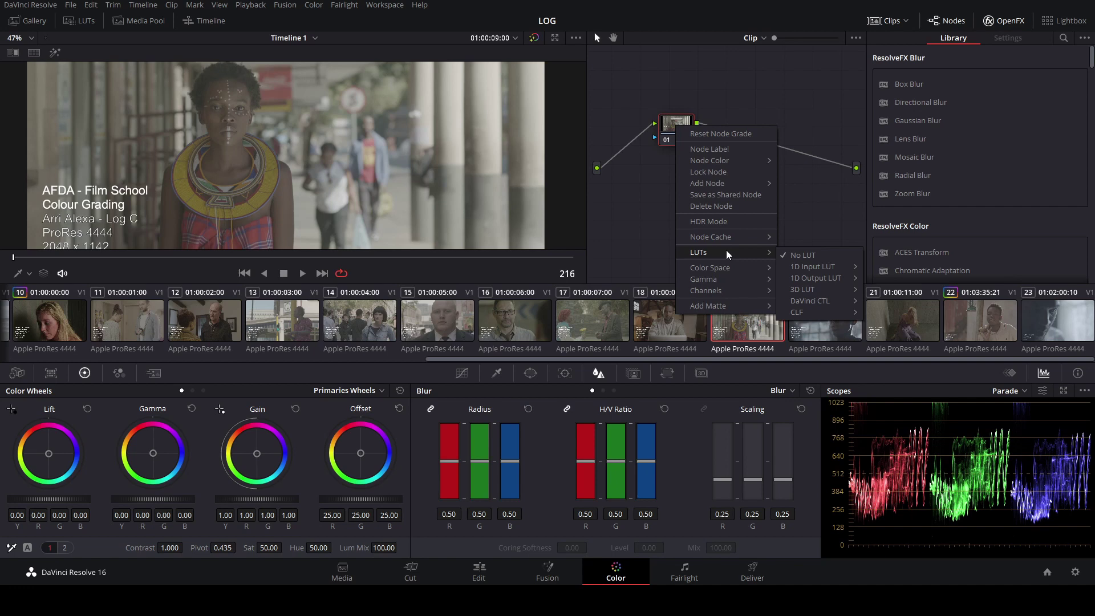
{"action": "mouse_move", "coordinate": [808, 286]}
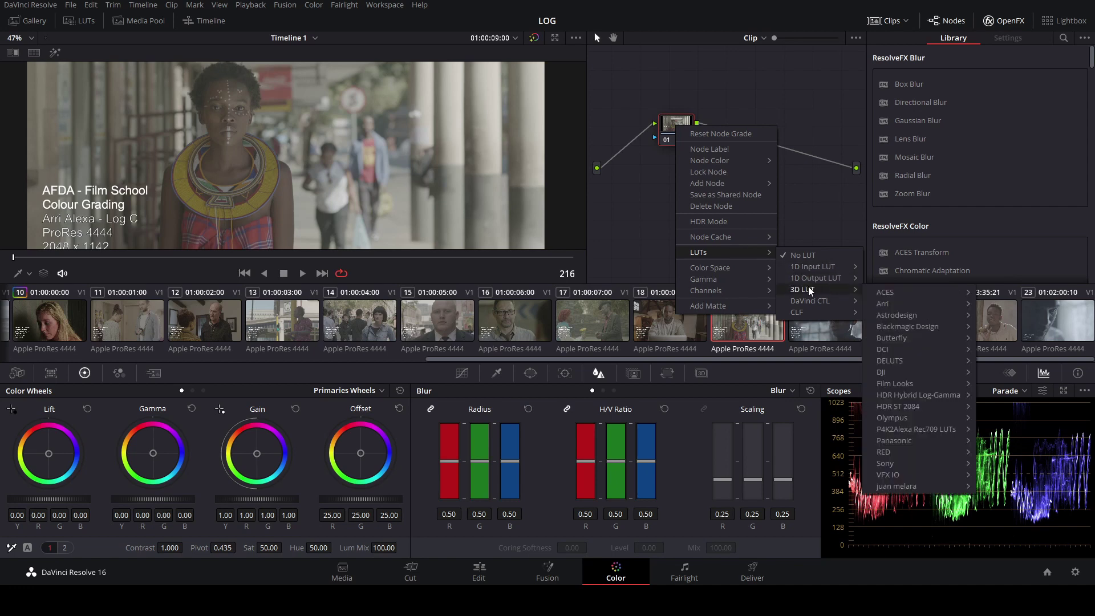
{"action": "mouse_move", "coordinate": [922, 379]}
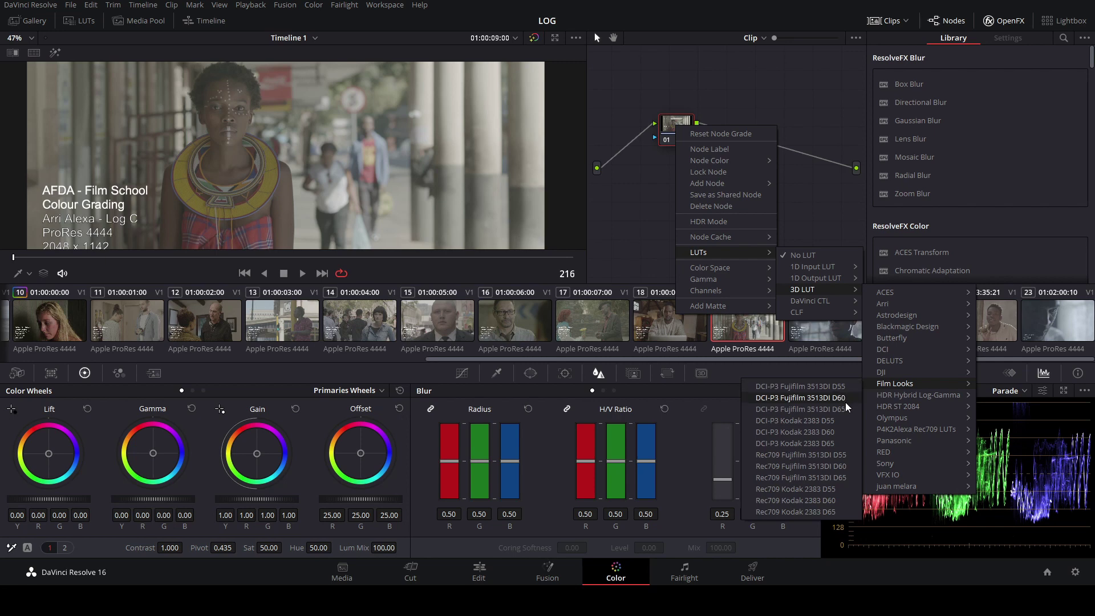
{"action": "left_click", "coordinate": [839, 509]}
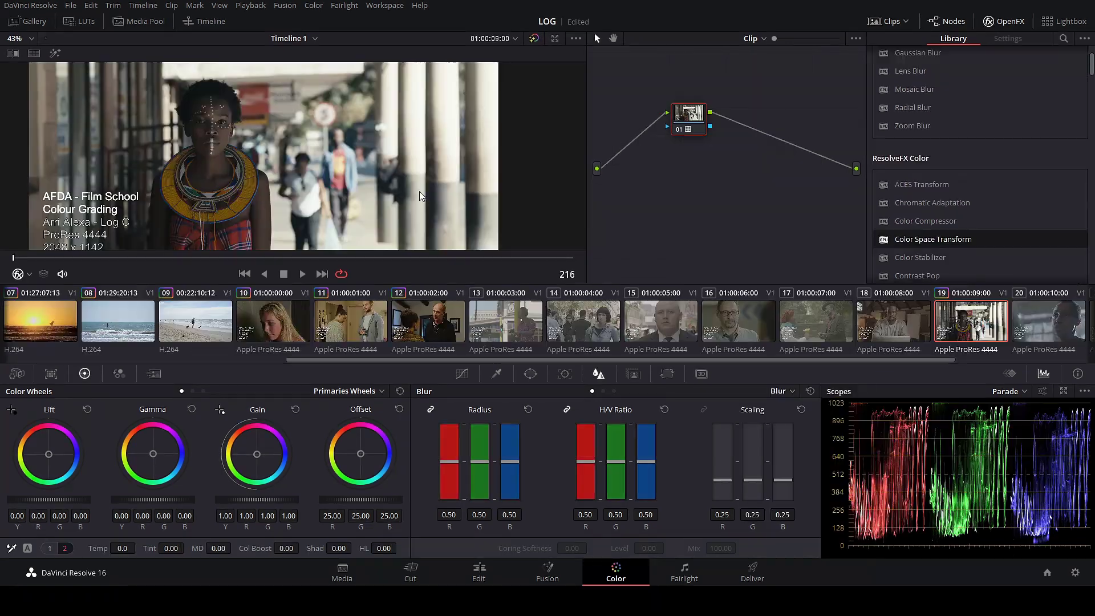
{"action": "scroll", "coordinate": [367, 149], "scroll_direction": "down", "scroll_amount": 1}
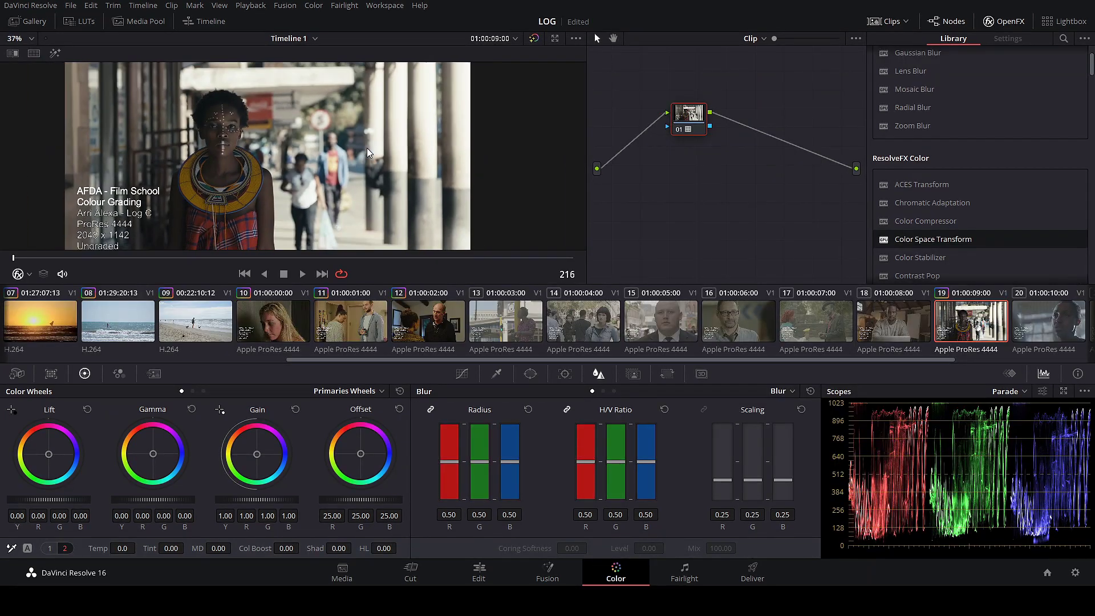
{"action": "scroll", "coordinate": [368, 147], "scroll_direction": "up", "scroll_amount": 3}
{"action": "scroll", "coordinate": [368, 147], "scroll_direction": "down", "scroll_amount": 4}
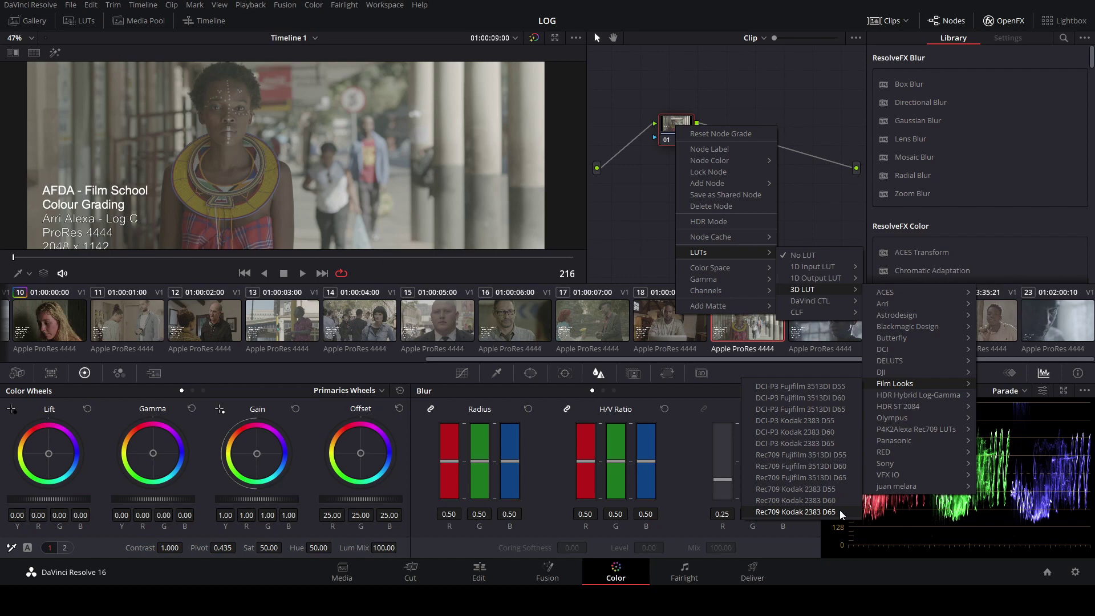
{"action": "left_click", "coordinate": [839, 511]}
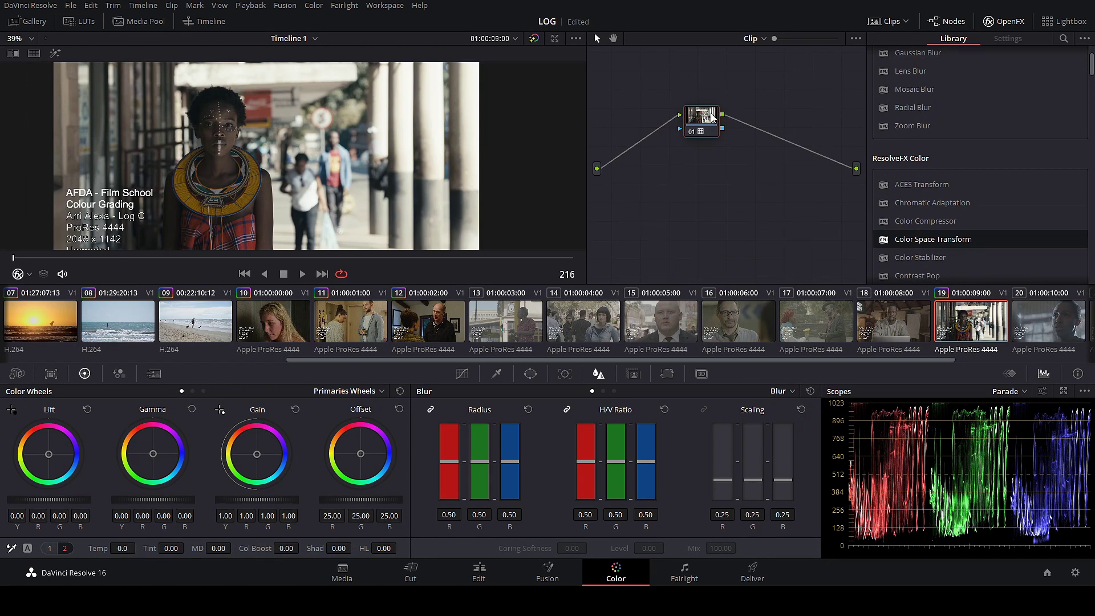
Add a serial node before clip 19's LUT node and apply a Color Space Transform to it, from ARRI Alexa to Rec.709.
{"action": "key", "text": "shift+s"}
{"action": "left_click_drag", "start_coordinate": [702, 161], "coordinate": [702, 111]}
{"action": "left_click_drag", "start_coordinate": [620, 124], "coordinate": [633, 121]}
{"action": "scroll", "coordinate": [970, 107], "scroll_direction": "up", "scroll_amount": 2}
{"action": "scroll", "coordinate": [971, 108], "scroll_direction": "down", "scroll_amount": 2}
{"action": "left_click_drag", "start_coordinate": [932, 240], "coordinate": [666, 111]}
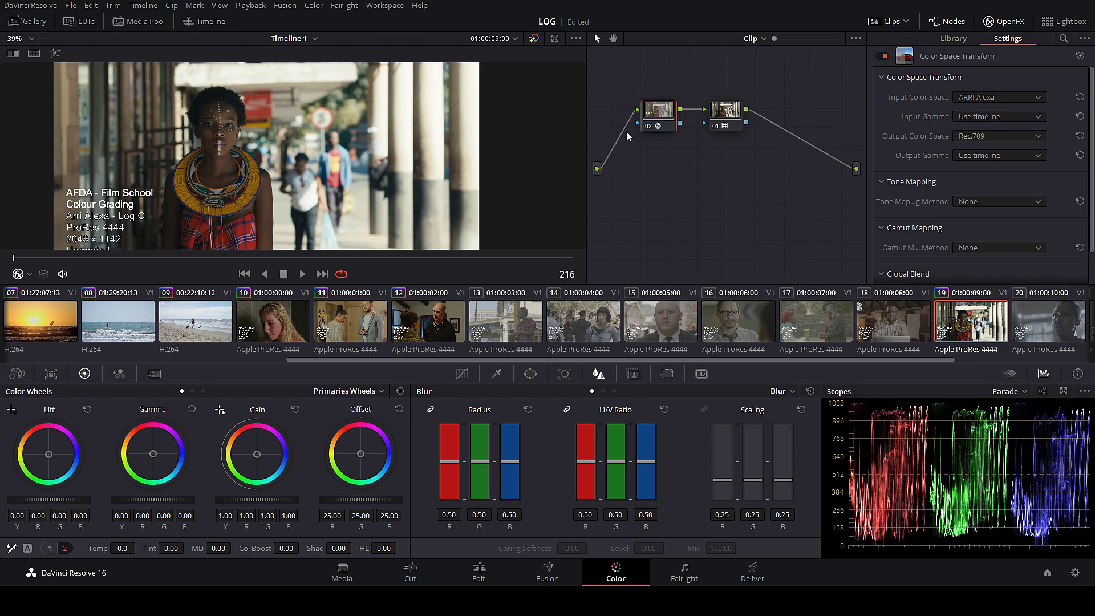
Line up clip 19's two nodes and compare the image with the Color Space Transform node off and on.
{"action": "left_click_drag", "start_coordinate": [720, 120], "coordinate": [742, 112]}
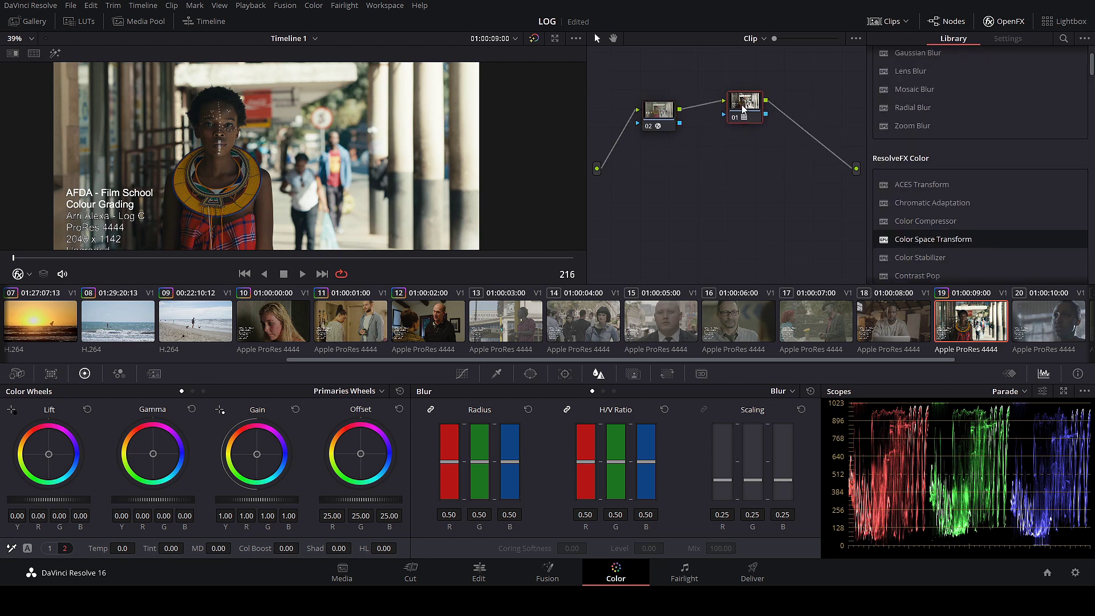
{"action": "left_click_drag", "start_coordinate": [661, 116], "coordinate": [657, 107]}
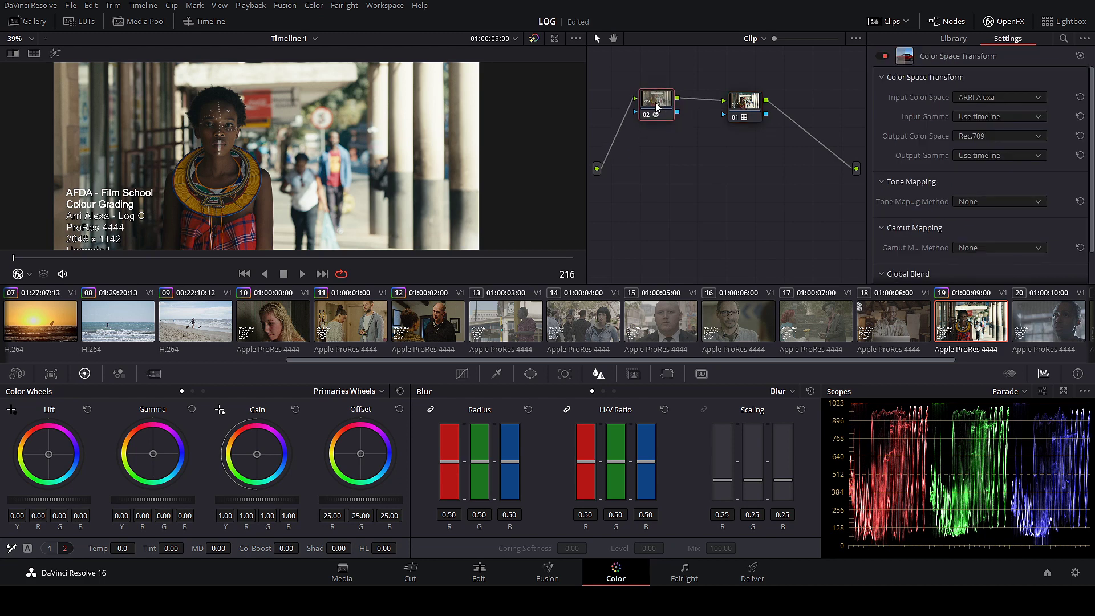
{"action": "left_click", "coordinate": [745, 106]}
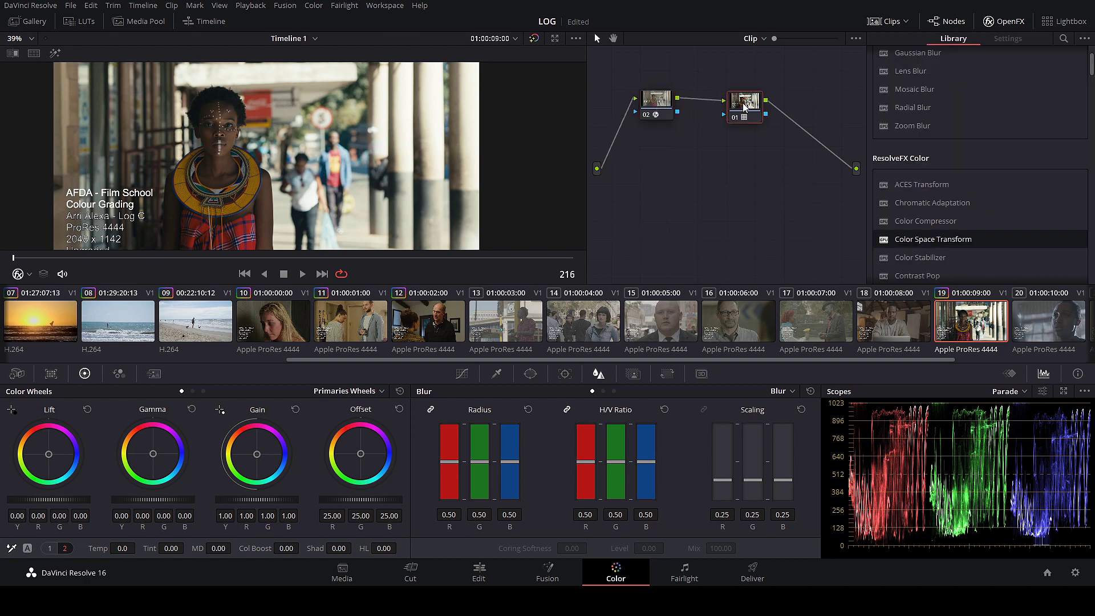
{"action": "key", "text": "ctrl+s"}
{"action": "mouse_move", "coordinate": [745, 106]}
{"action": "left_mouse_down"}
{"action": "mouse_move", "coordinate": [753, 84]}
{"action": "mouse_move", "coordinate": [746, 111]}
{"action": "left_mouse_up"}
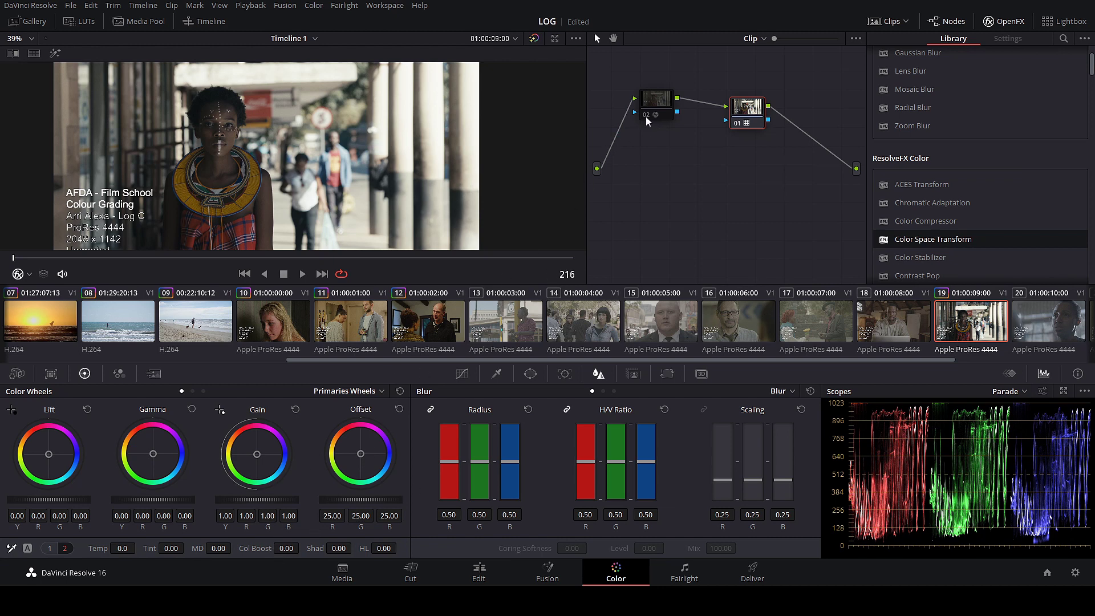
{"action": "left_click_drag", "start_coordinate": [646, 116], "coordinate": [644, 130]}
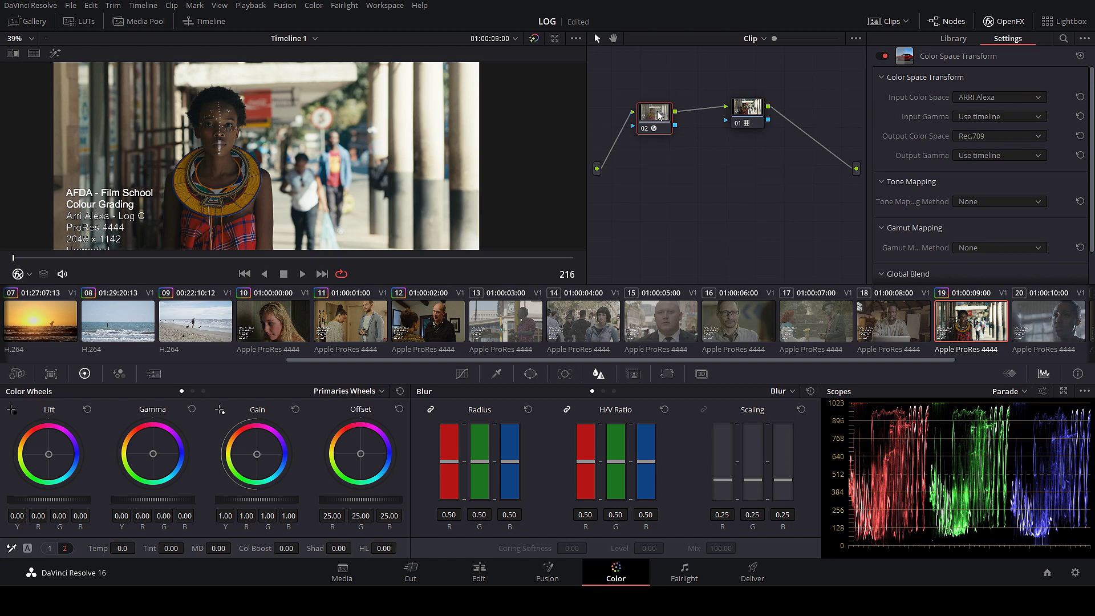
On clip 04, add a serial node after node 01 and space the two nodes apart.
{"action": "scroll", "coordinate": [310, 340], "scroll_direction": "up", "scroll_amount": 5}
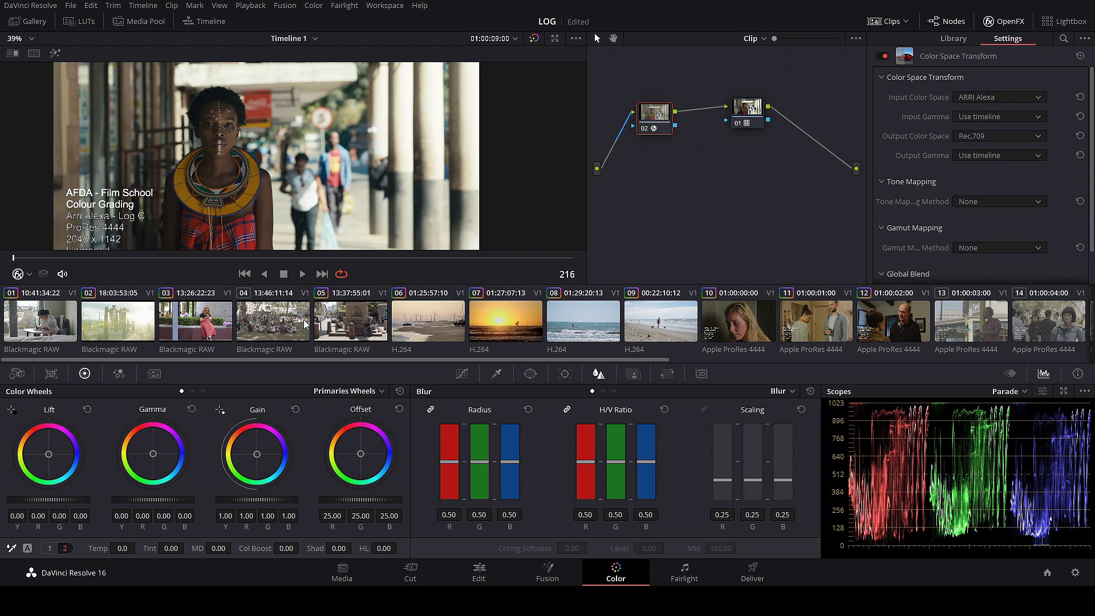
{"action": "left_click", "coordinate": [290, 327]}
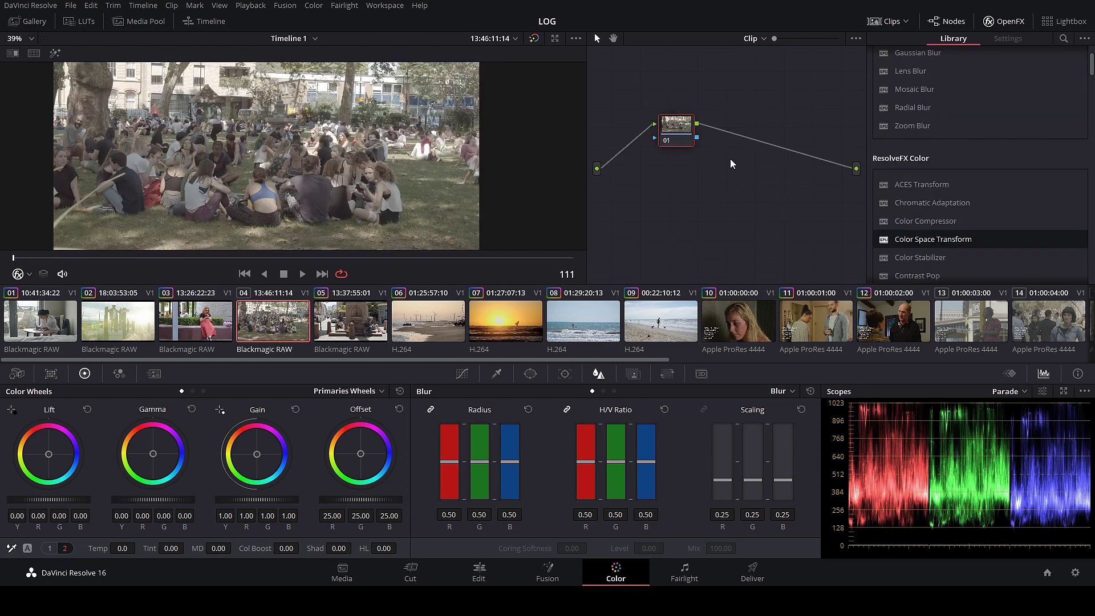
{"action": "left_click_drag", "start_coordinate": [689, 131], "coordinate": [674, 125]}
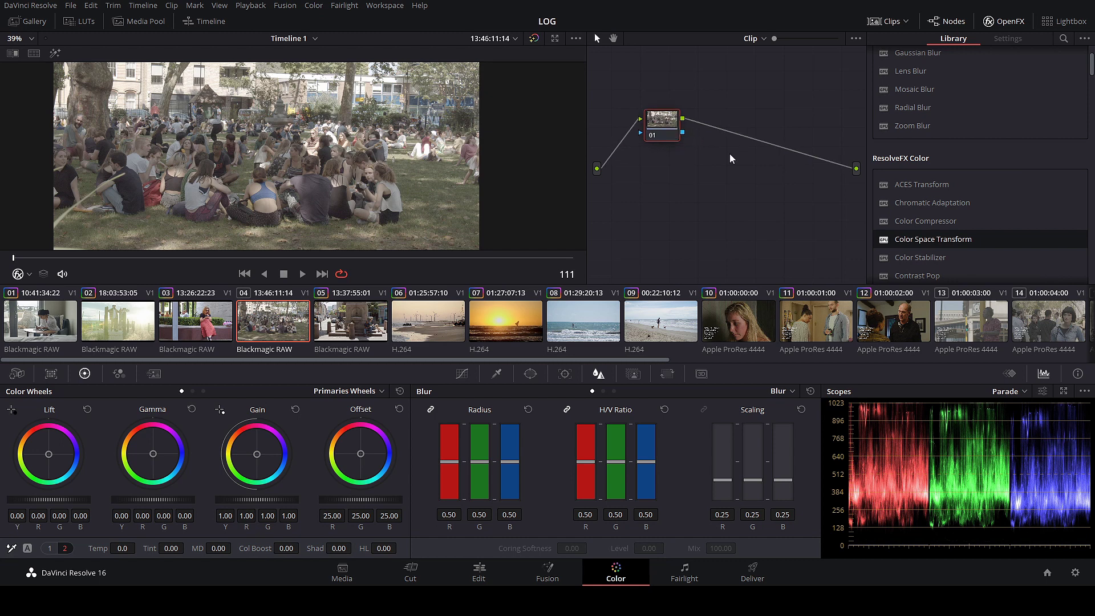
{"action": "key", "text": "alt+s"}
{"action": "left_click_drag", "start_coordinate": [722, 127], "coordinate": [762, 108]}
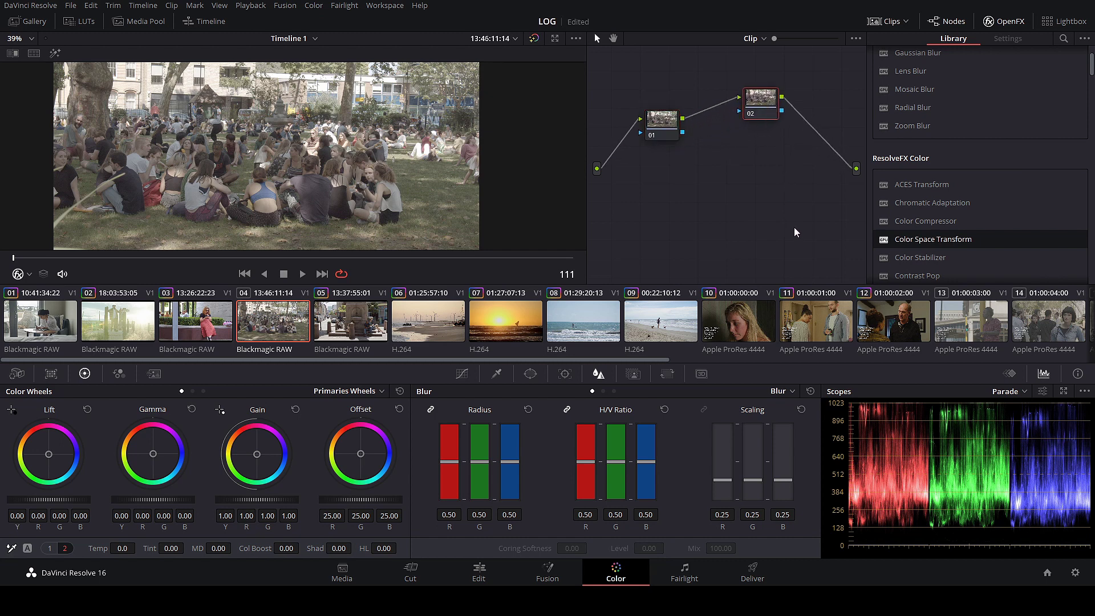
Apply the Rec709 Kodak 2383 D65 film look LUT to clip 04's node 02.
{"action": "right_click", "coordinate": [678, 128]}
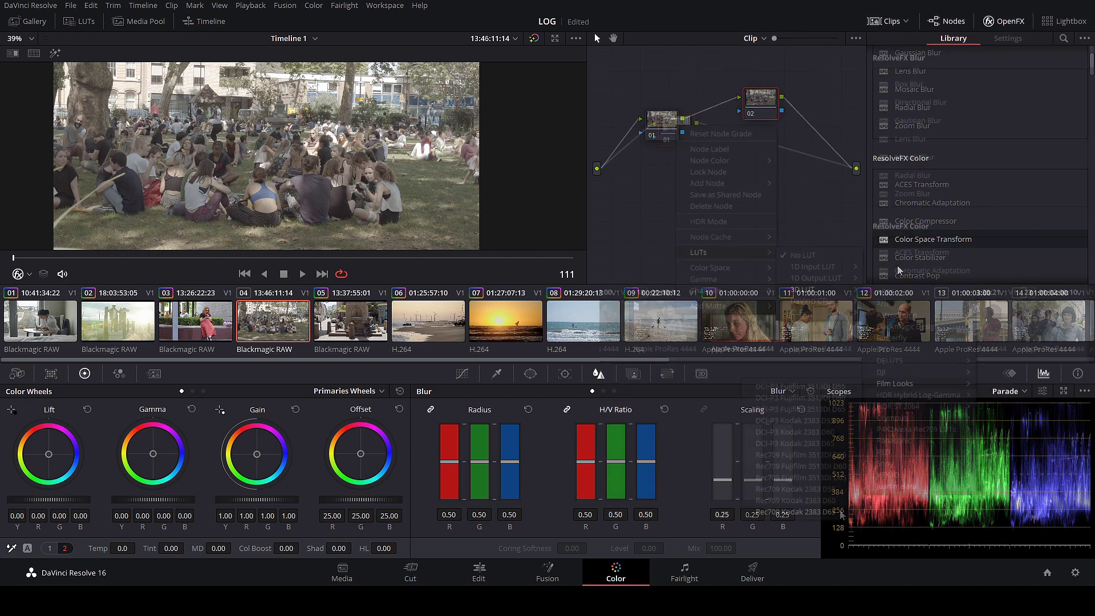
{"action": "mouse_move", "coordinate": [730, 252]}
{"action": "mouse_move", "coordinate": [810, 289]}
{"action": "mouse_move", "coordinate": [896, 383]}
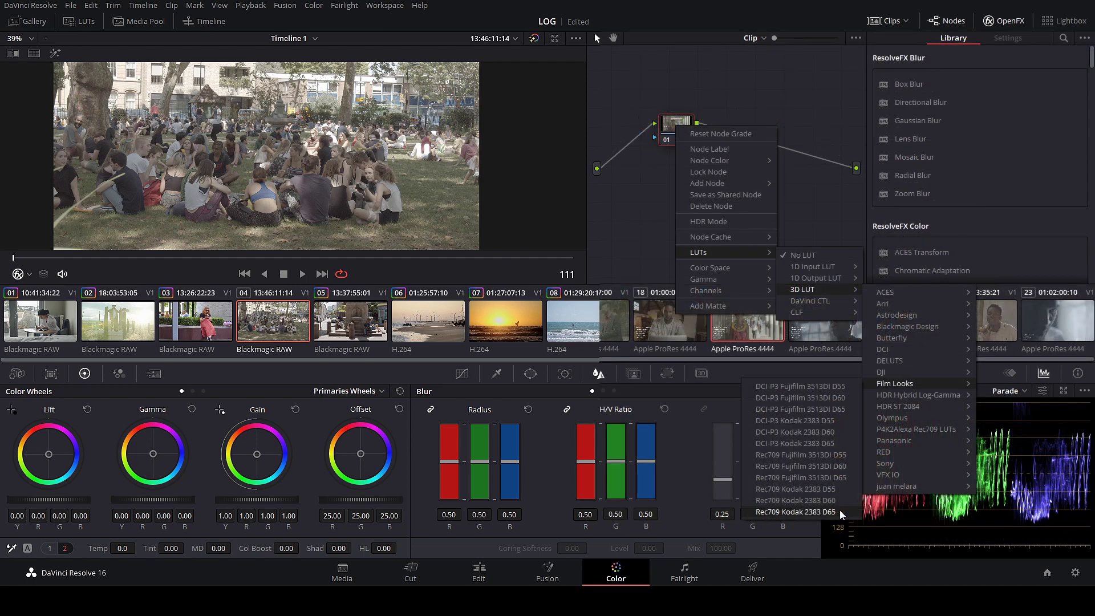
{"action": "left_click", "coordinate": [840, 510]}
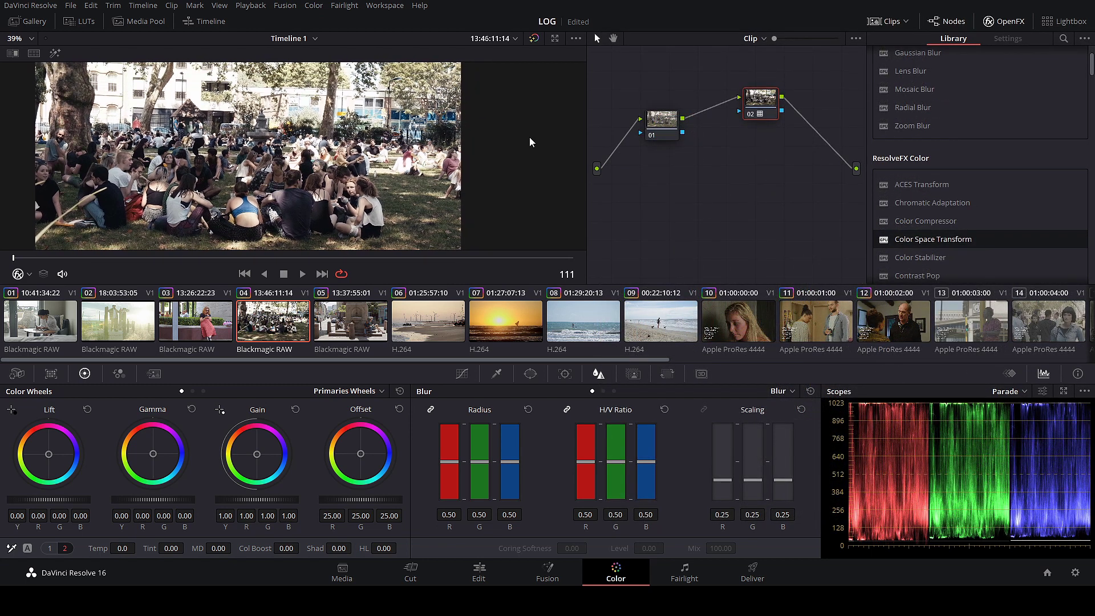
Apply a Color Space Transform from Blackmagic Film Gen 4 to Rec.709 on clip 04's node 01 and compare the image with it off and on.
{"action": "left_click_drag", "start_coordinate": [656, 118], "coordinate": [648, 97]}
{"action": "left_click_drag", "start_coordinate": [937, 244], "coordinate": [654, 103]}
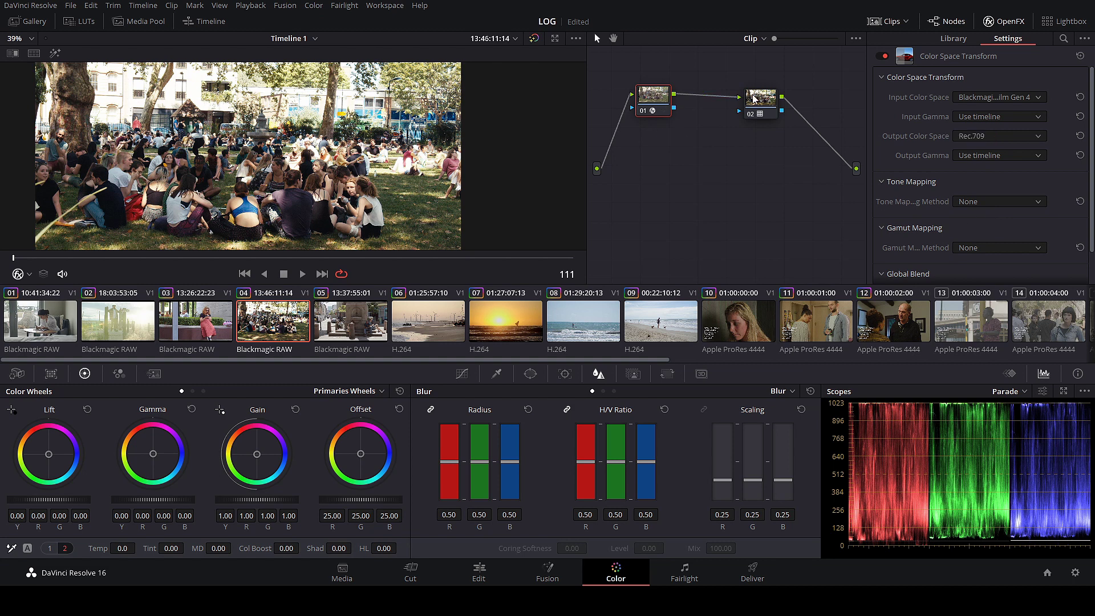
{"action": "left_click_drag", "start_coordinate": [753, 101], "coordinate": [752, 93]}
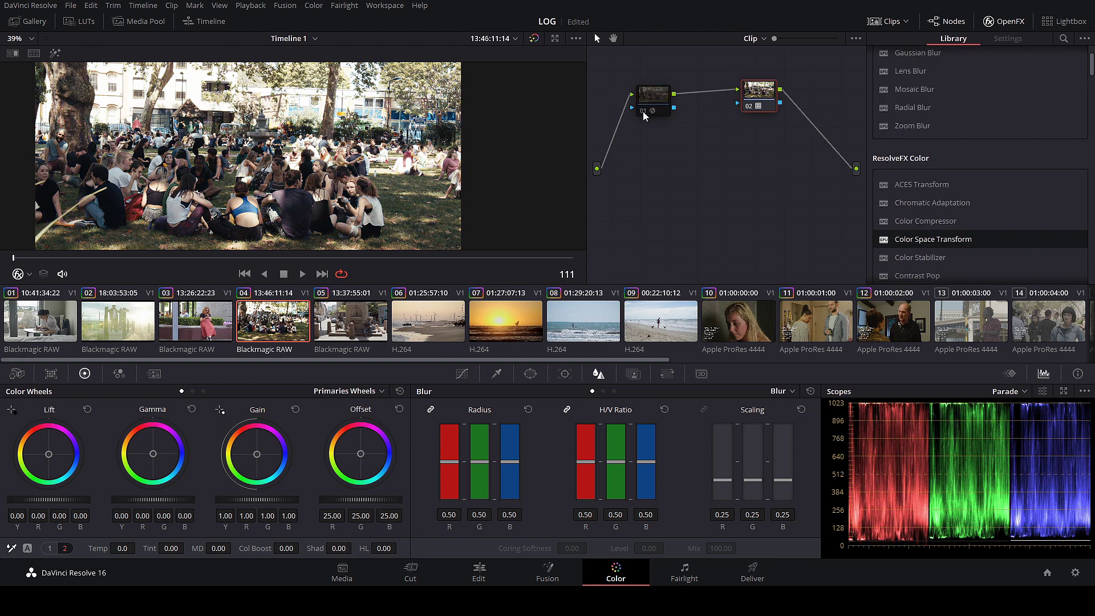
{"action": "left_click_drag", "start_coordinate": [754, 97], "coordinate": [760, 97]}
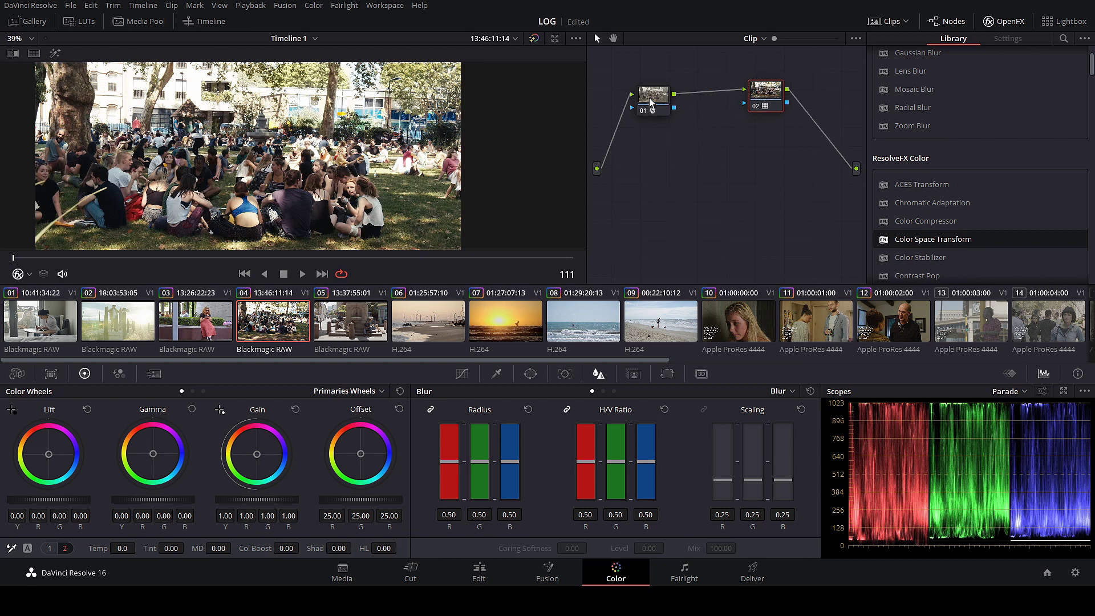
{"action": "left_click_drag", "start_coordinate": [649, 97], "coordinate": [653, 95]}
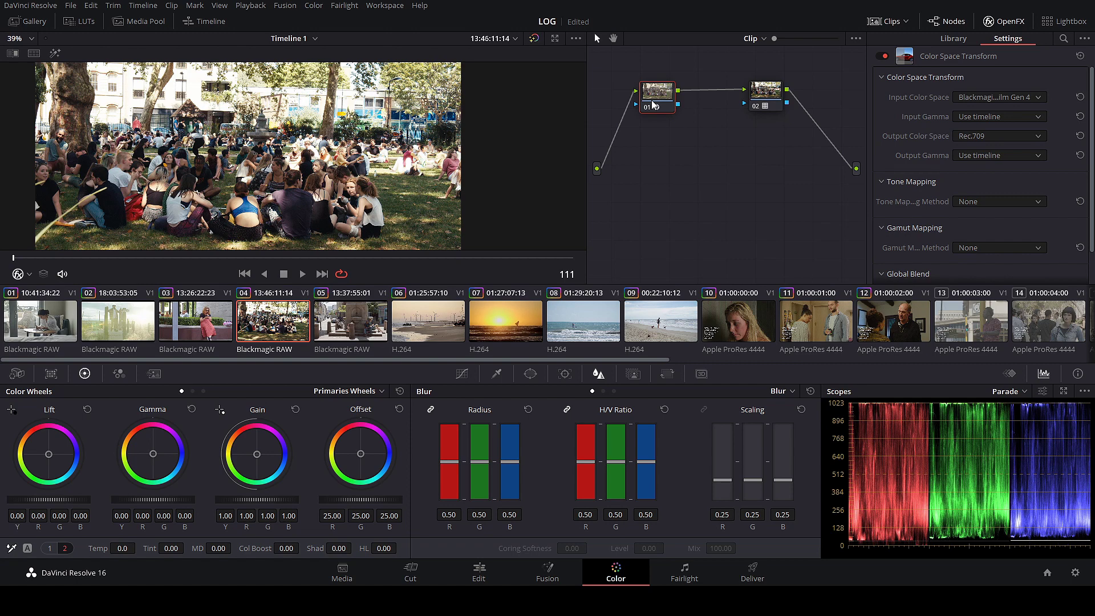
{"action": "left_click_drag", "start_coordinate": [354, 122], "coordinate": [402, 136]}
{"action": "scroll", "coordinate": [401, 136], "scroll_direction": "up", "scroll_amount": 5}
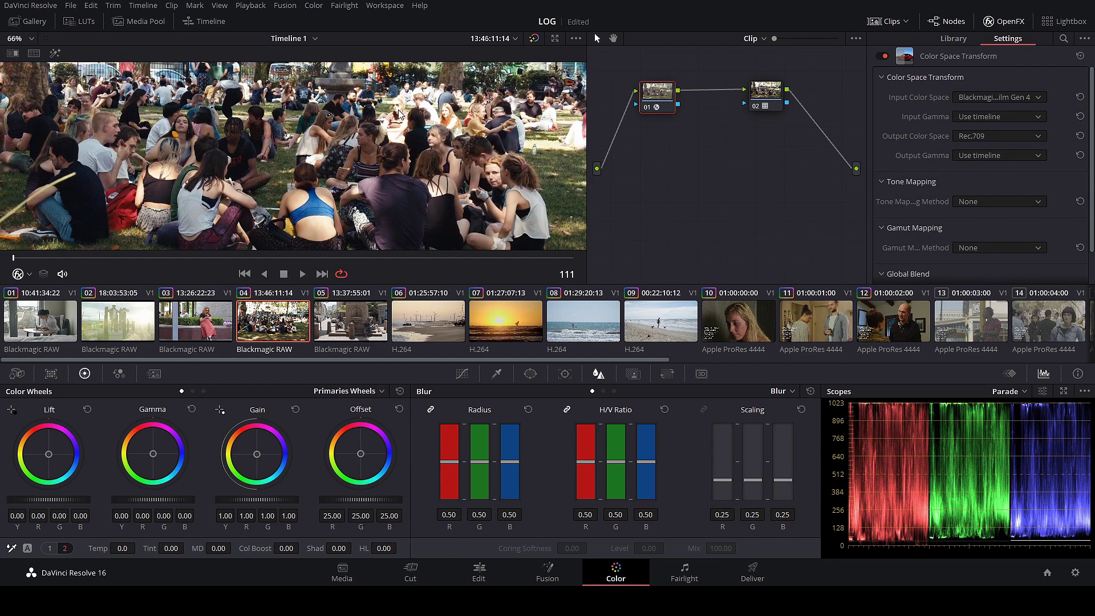
Set node 01's Color Space Transform to Blackmagic Film Gen 4 input gamma and ARRI LogC output gamma, and inspect the image.
{"action": "left_click_drag", "start_coordinate": [649, 97], "coordinate": [640, 93]}
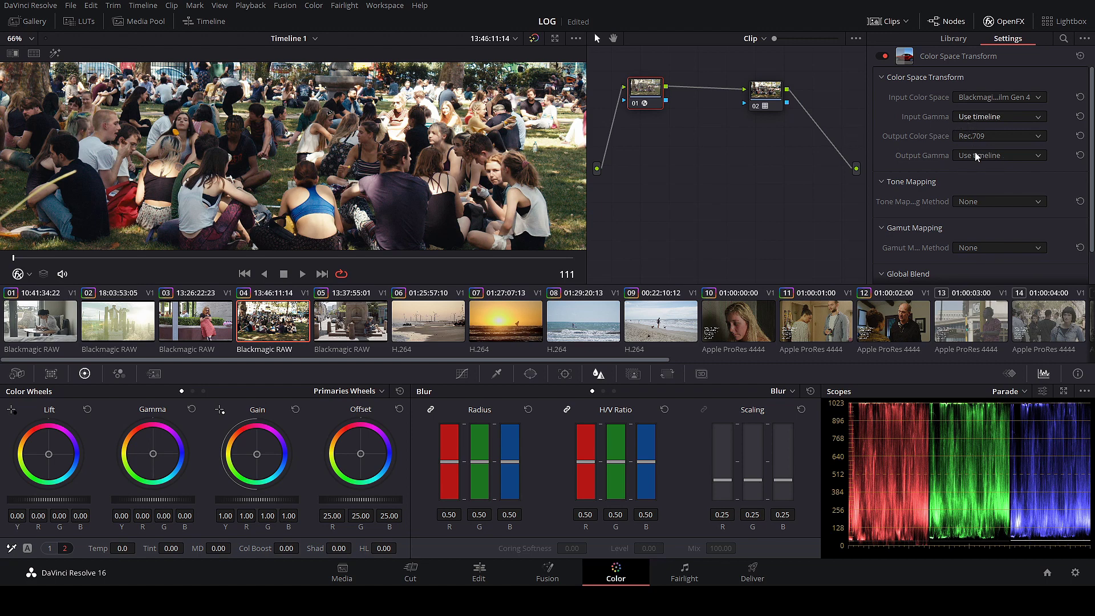
{"action": "left_click", "coordinate": [1015, 218]}
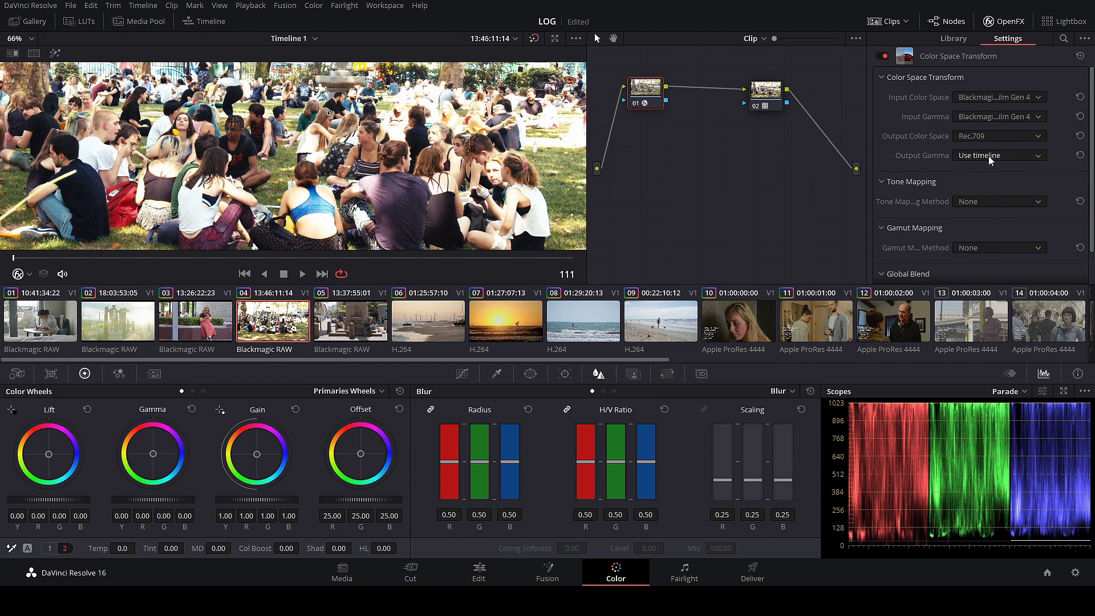
{"action": "left_click", "coordinate": [976, 220]}
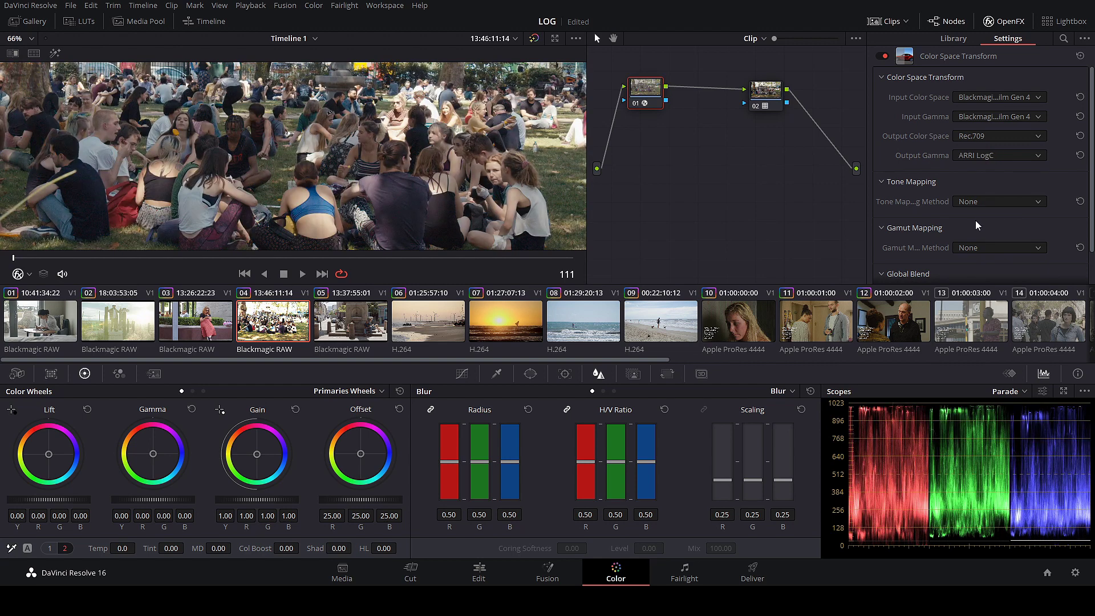
{"action": "left_click_drag", "start_coordinate": [647, 90], "coordinate": [657, 91]}
{"action": "scroll", "coordinate": [352, 169], "scroll_direction": "down", "scroll_amount": 2}
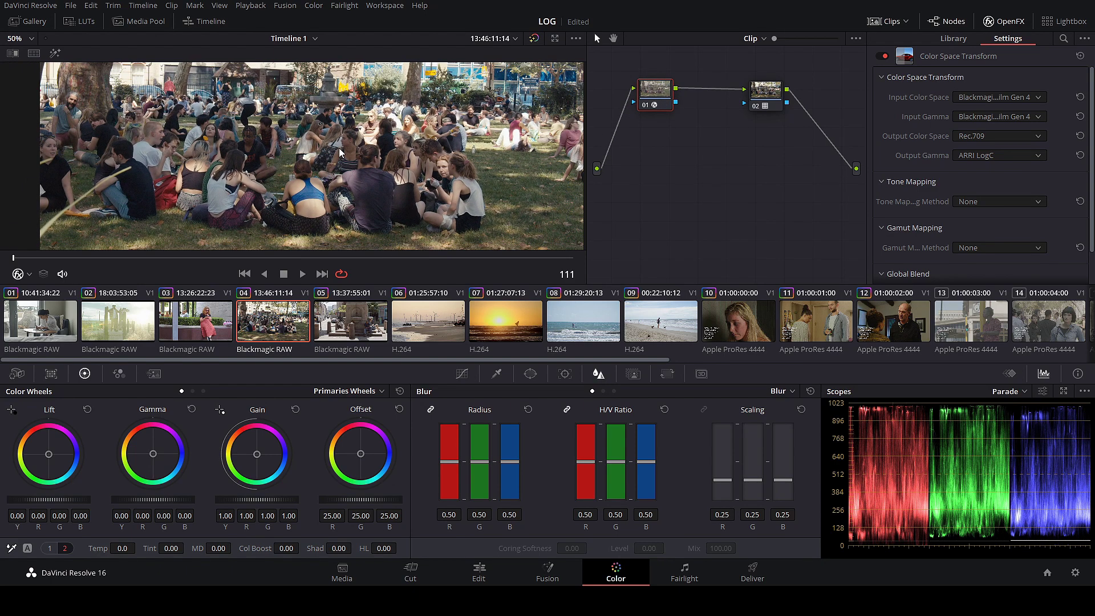
{"action": "scroll", "coordinate": [368, 143], "scroll_direction": "down", "scroll_amount": 2}
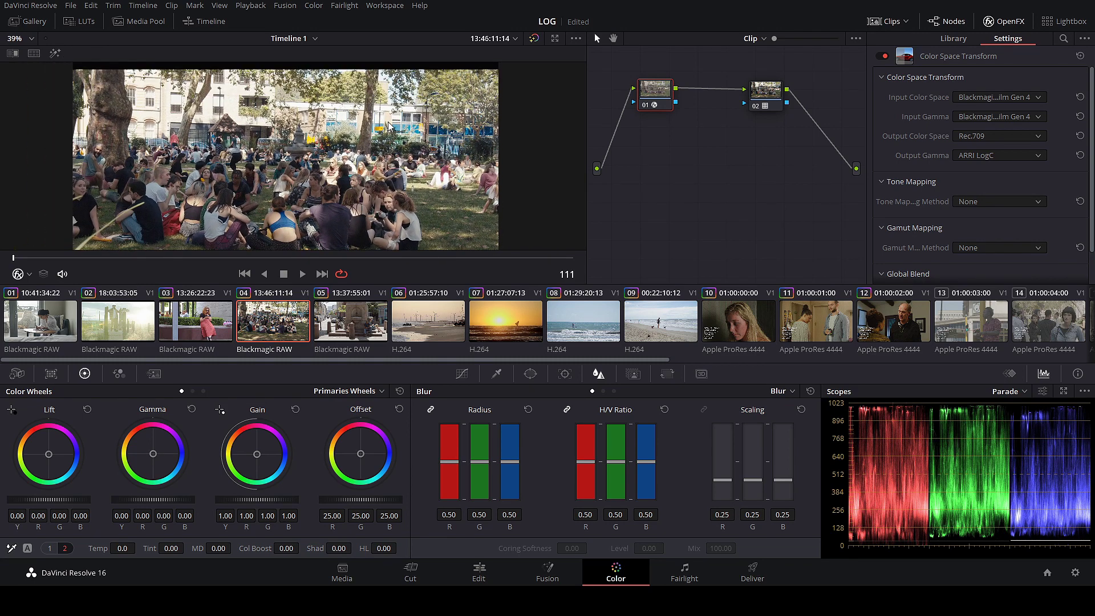
Change the output gamma of node 01's Color Space Transform to Cineon Film Log and inspect the image.
{"action": "left_click_drag", "start_coordinate": [775, 97], "coordinate": [758, 91]}
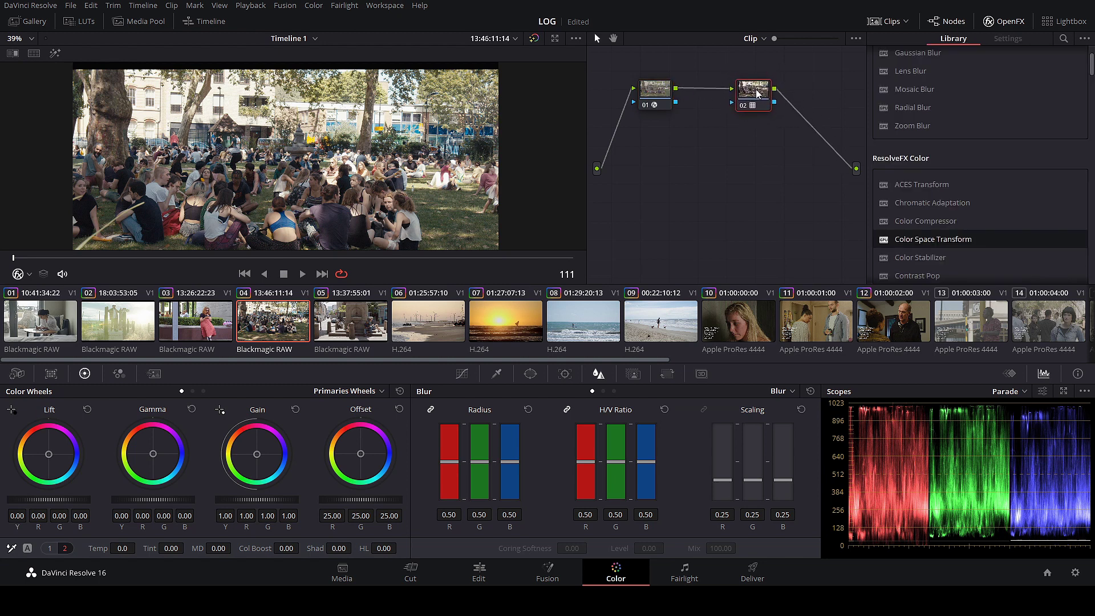
{"action": "left_click", "coordinate": [660, 96]}
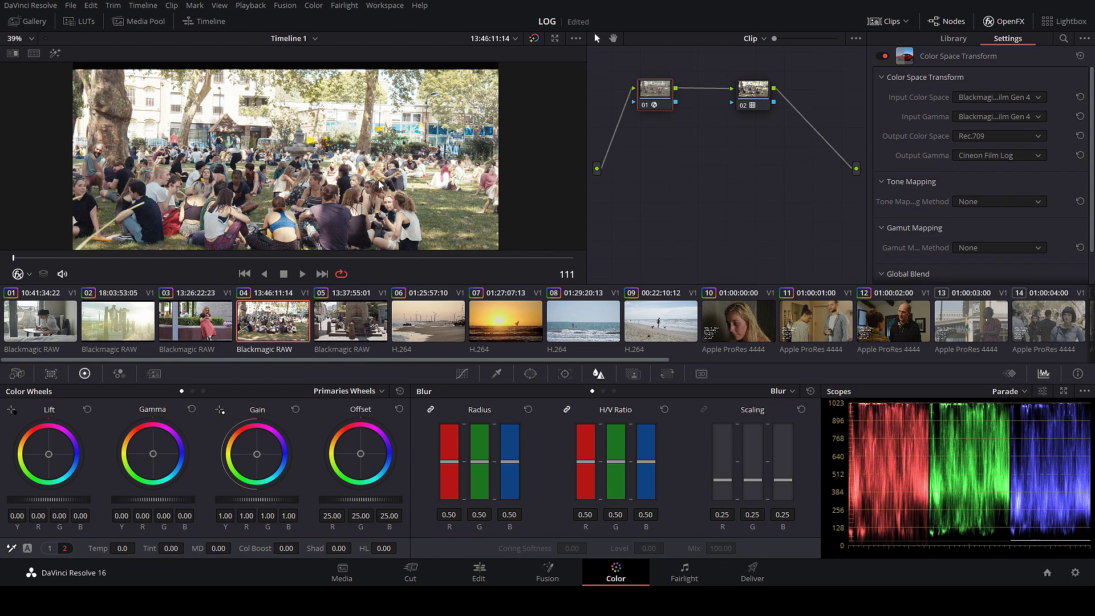
{"action": "scroll", "coordinate": [316, 169], "scroll_direction": "down", "scroll_amount": 2}
{"action": "scroll", "coordinate": [320, 165], "scroll_direction": "up", "scroll_amount": 5}
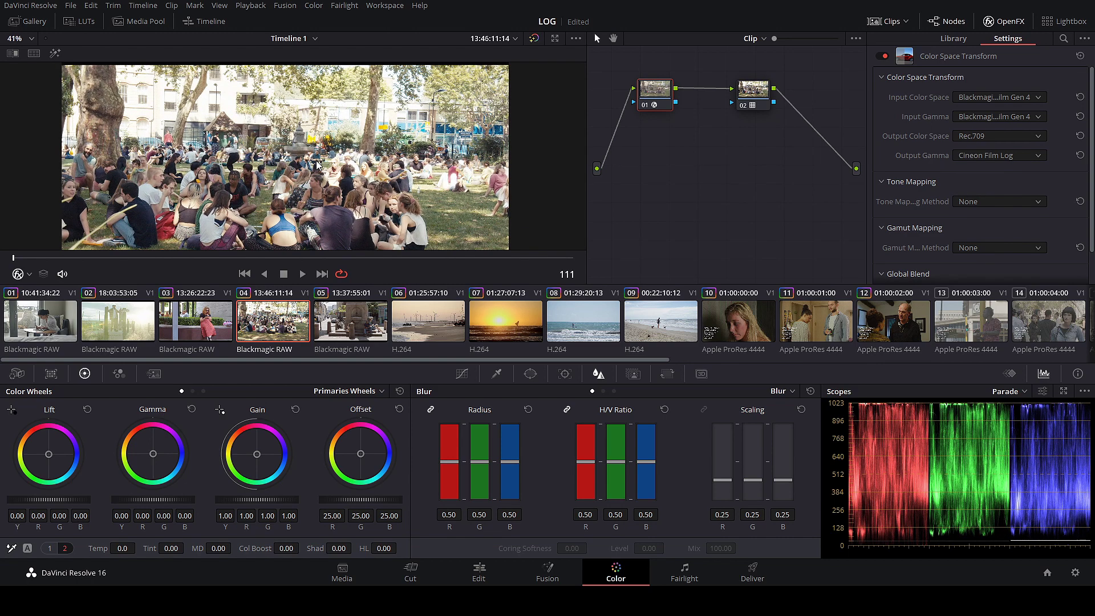
Insert a serial node between nodes 01 and 02 on clip 04 and lower its Offset to 14.60.
{"action": "scroll", "coordinate": [328, 140], "scroll_direction": "down", "scroll_amount": 2}
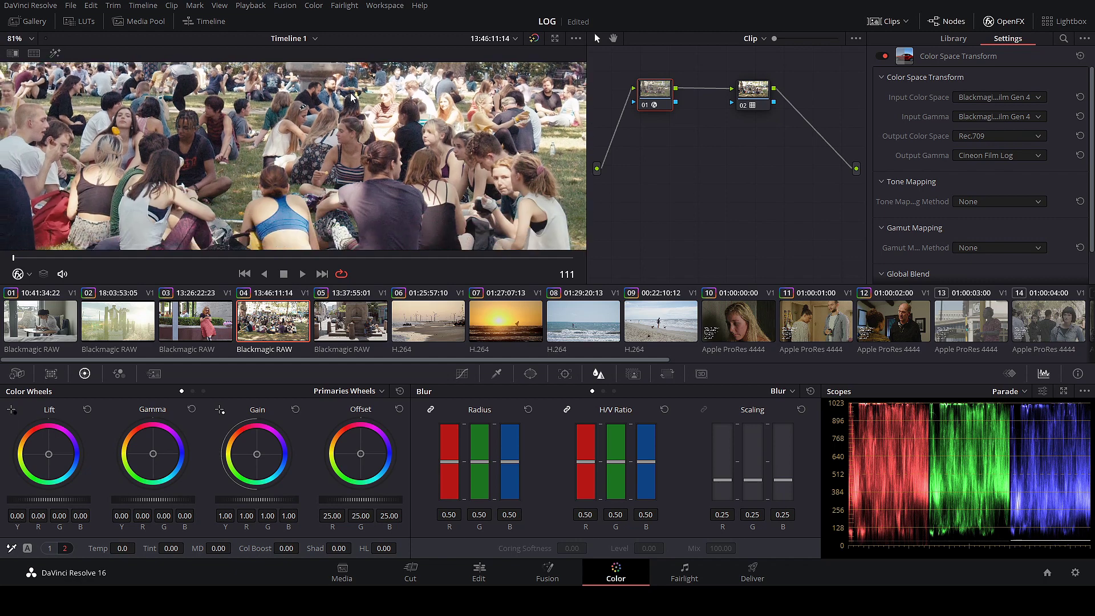
{"action": "scroll", "coordinate": [332, 139], "scroll_direction": "down", "scroll_amount": 3}
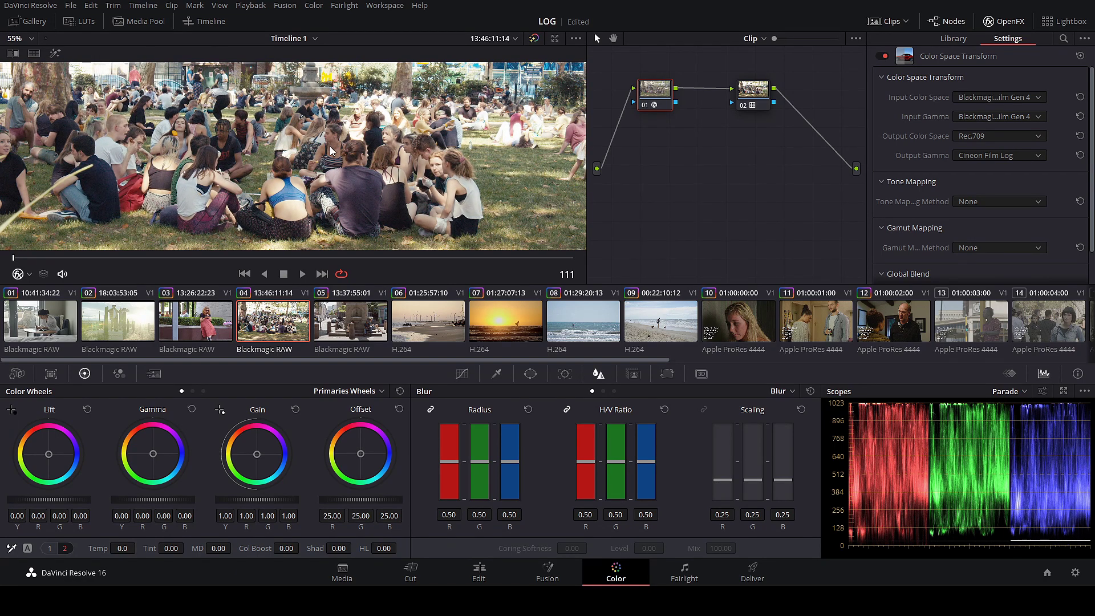
{"action": "left_click_drag", "start_coordinate": [390, 157], "coordinate": [439, 172]}
{"action": "left_click_drag", "start_coordinate": [644, 100], "coordinate": [626, 123]}
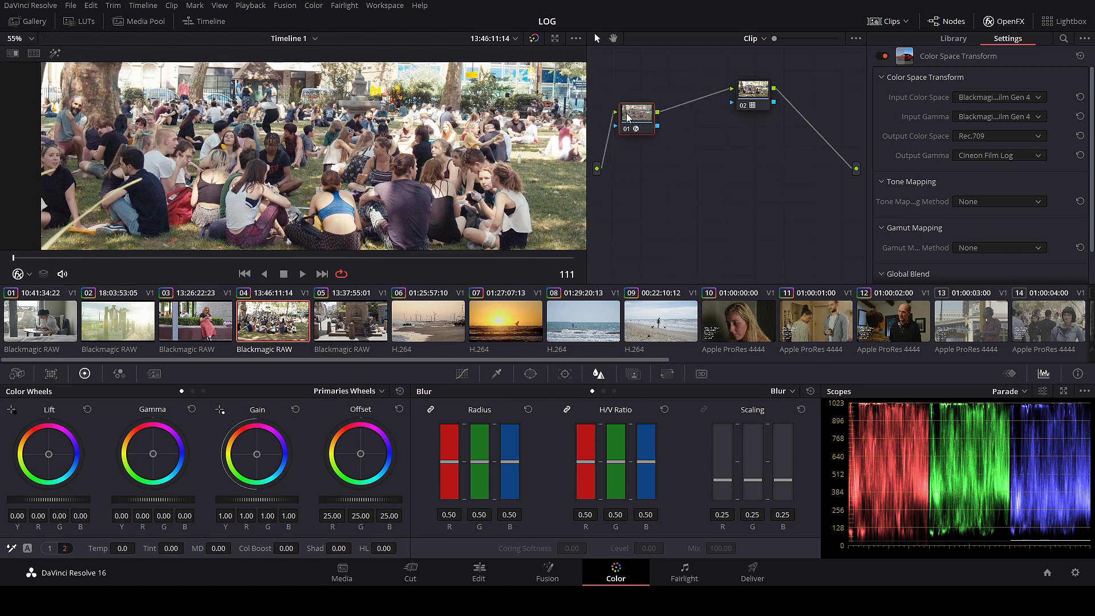
{"action": "key", "text": "alt+s"}
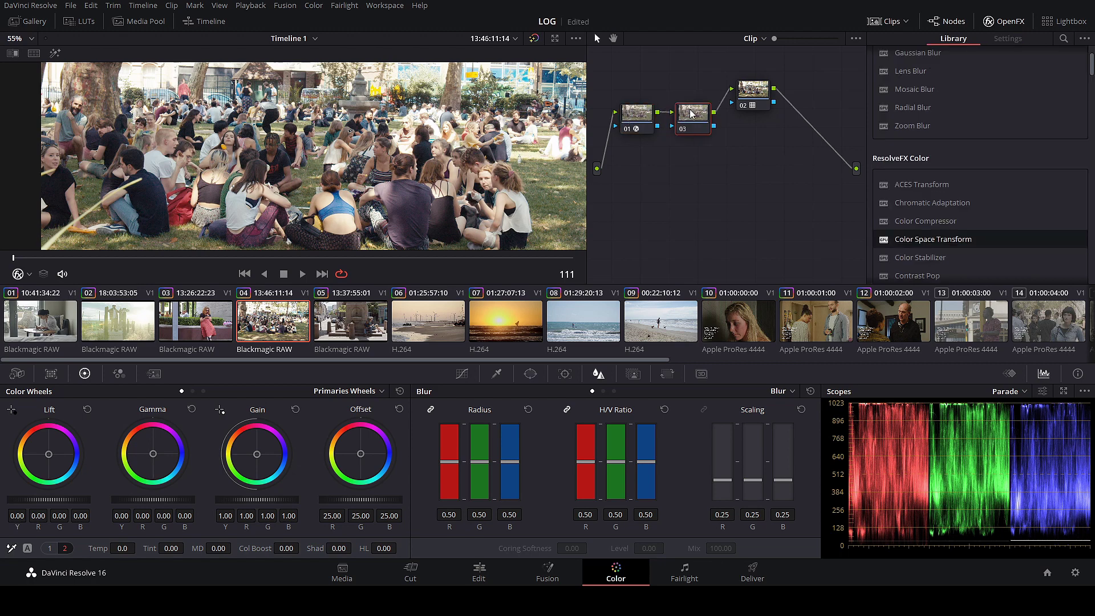
{"action": "left_click_drag", "start_coordinate": [375, 499], "coordinate": [336, 498]}
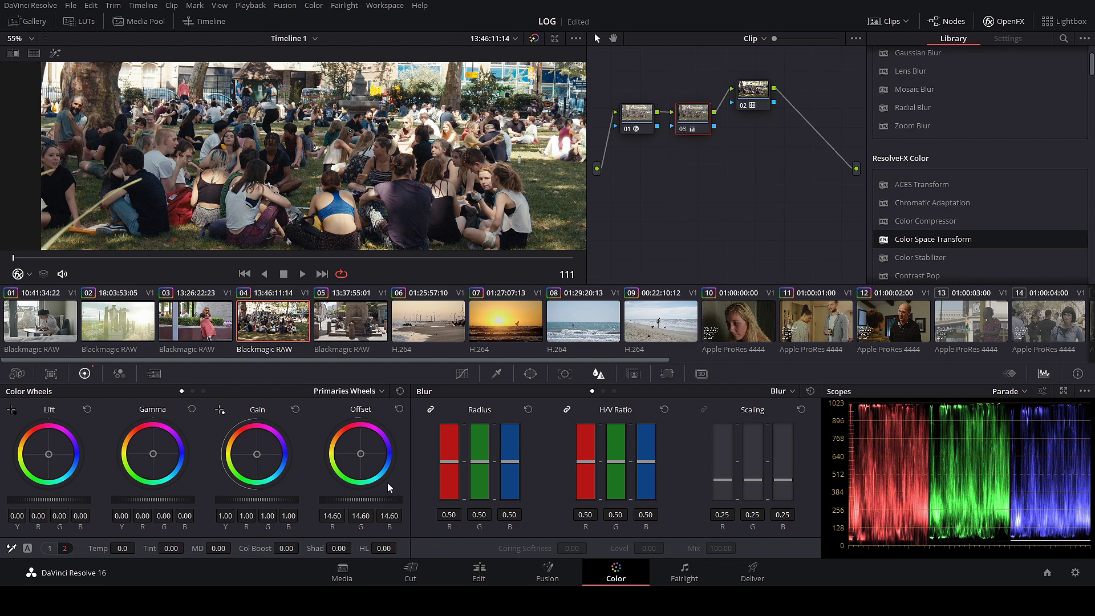
{"action": "scroll", "coordinate": [407, 150], "scroll_direction": "down", "scroll_amount": 3}
{"action": "left_click_drag", "start_coordinate": [387, 141], "coordinate": [354, 156]}
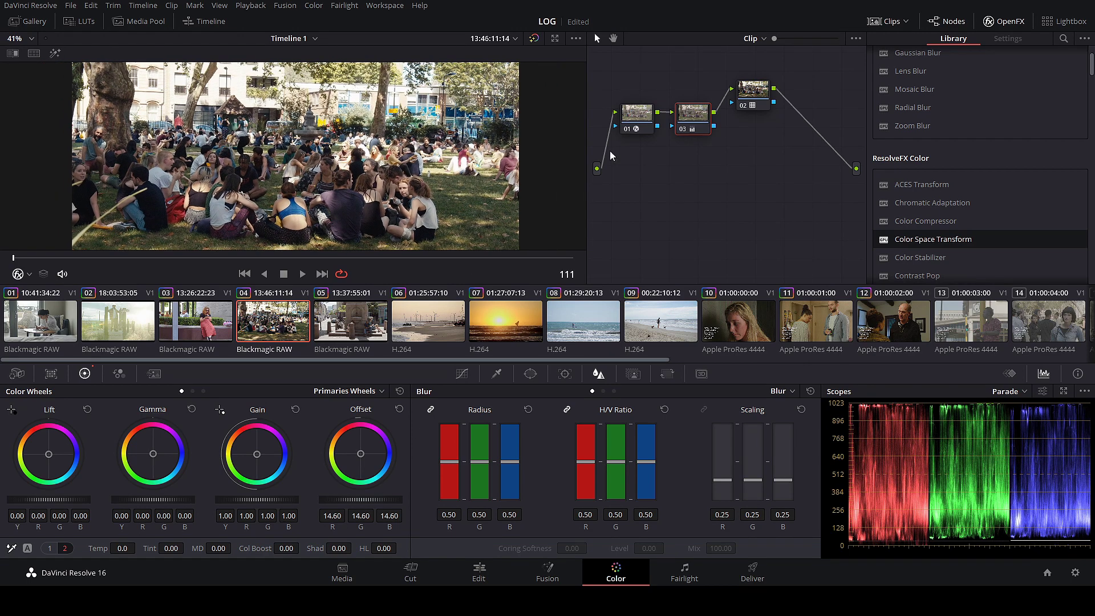
Compare clip 04 with nodes 03 and 01 switched off and on, and review node 01's Color Space Transform settings.
{"action": "left_click_drag", "start_coordinate": [750, 100], "coordinate": [763, 94]}
{"action": "left_click", "coordinate": [683, 128]}
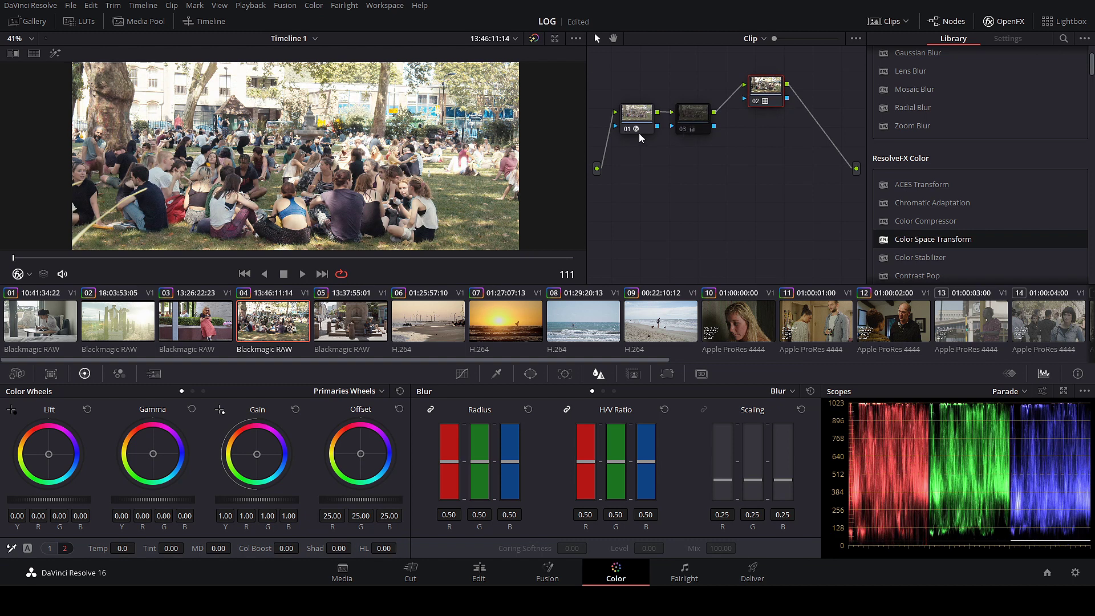
{"action": "left_click", "coordinate": [627, 129]}
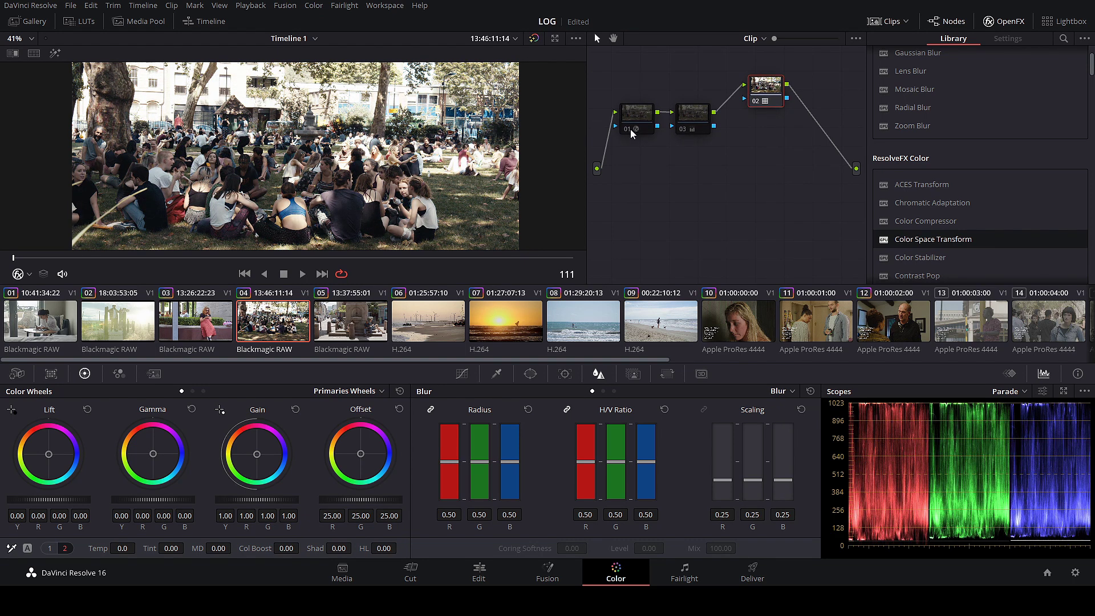
{"action": "left_click", "coordinate": [629, 128]}
{"action": "left_click", "coordinate": [683, 129]}
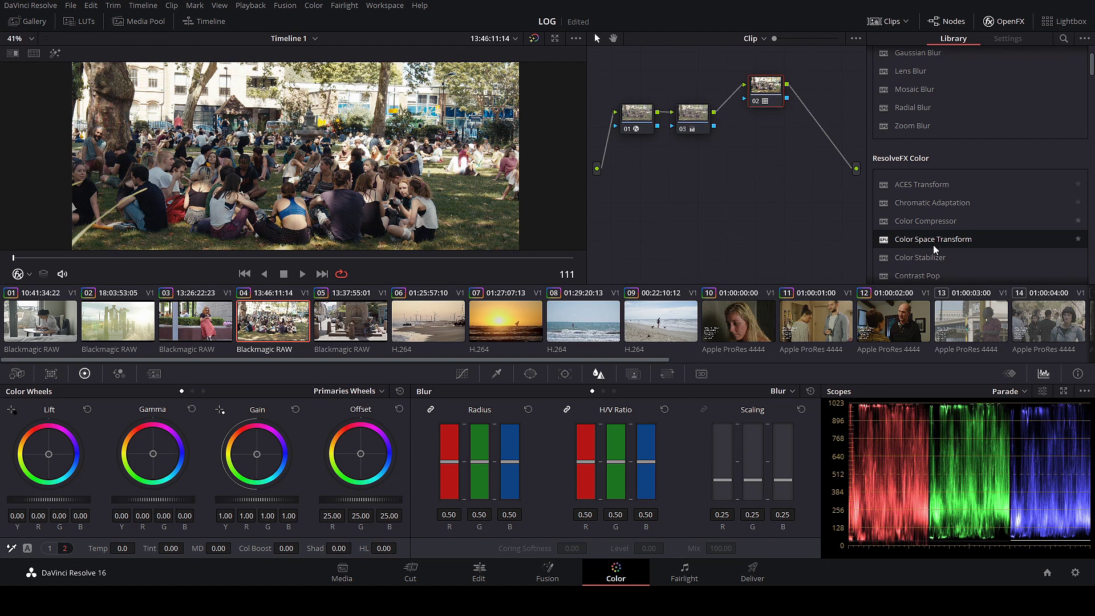
{"action": "left_click", "coordinate": [636, 124]}
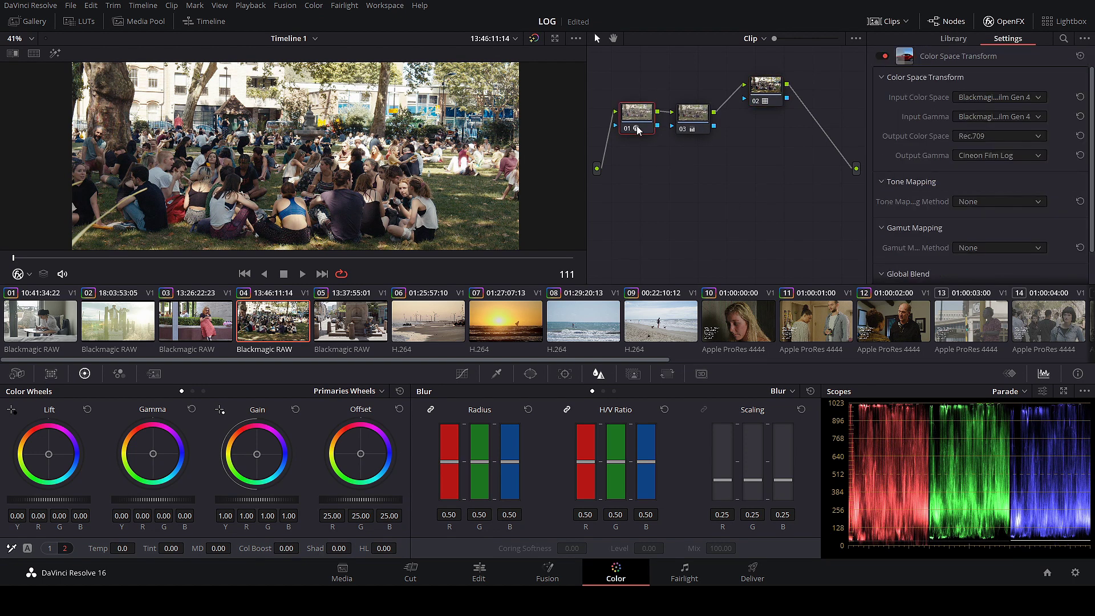
{"action": "left_click_drag", "start_coordinate": [764, 93], "coordinate": [771, 86]}
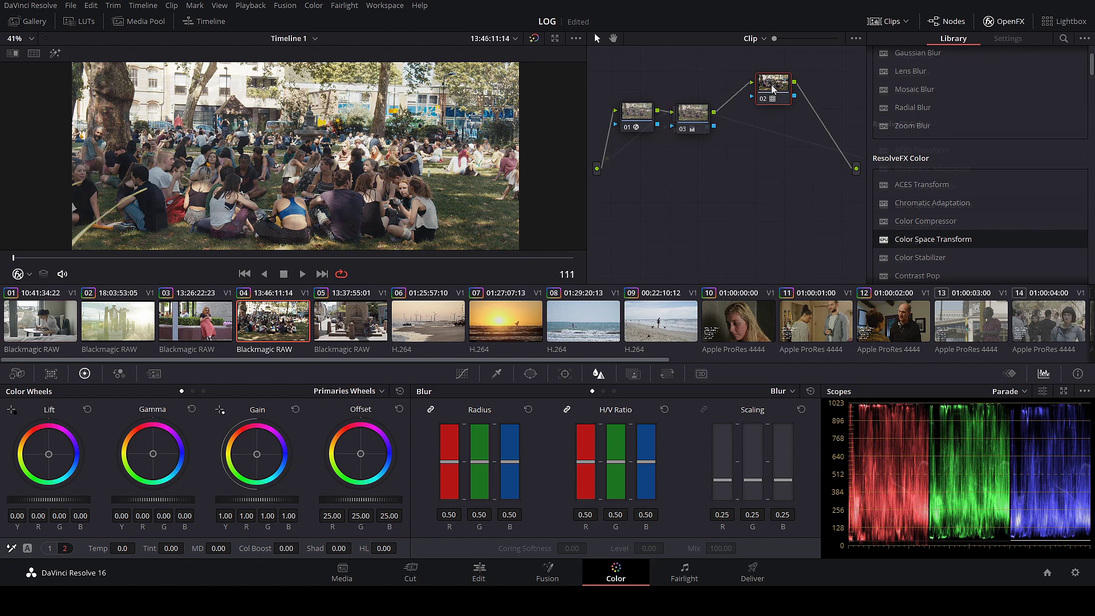
Add a timeline-level node from clip 06 and apply a Color Space Transform from Sony S-Gamut and S-Log2 to Rec.709.
{"action": "left_click", "coordinate": [44, 323]}
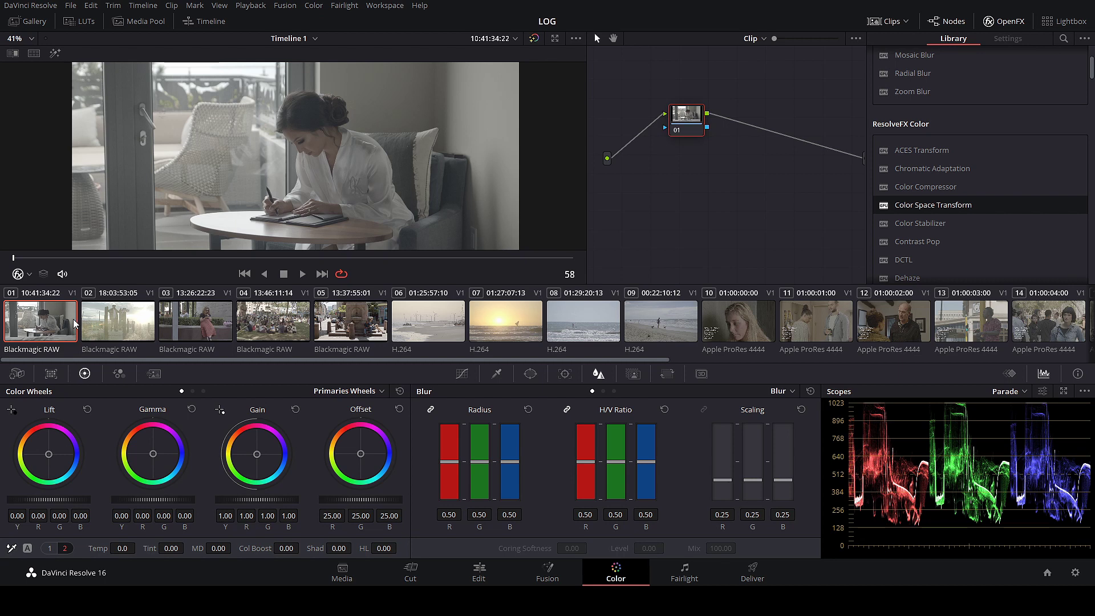
{"action": "left_click_drag", "start_coordinate": [901, 207], "coordinate": [673, 117]}
{"action": "left_click", "coordinate": [442, 324]}
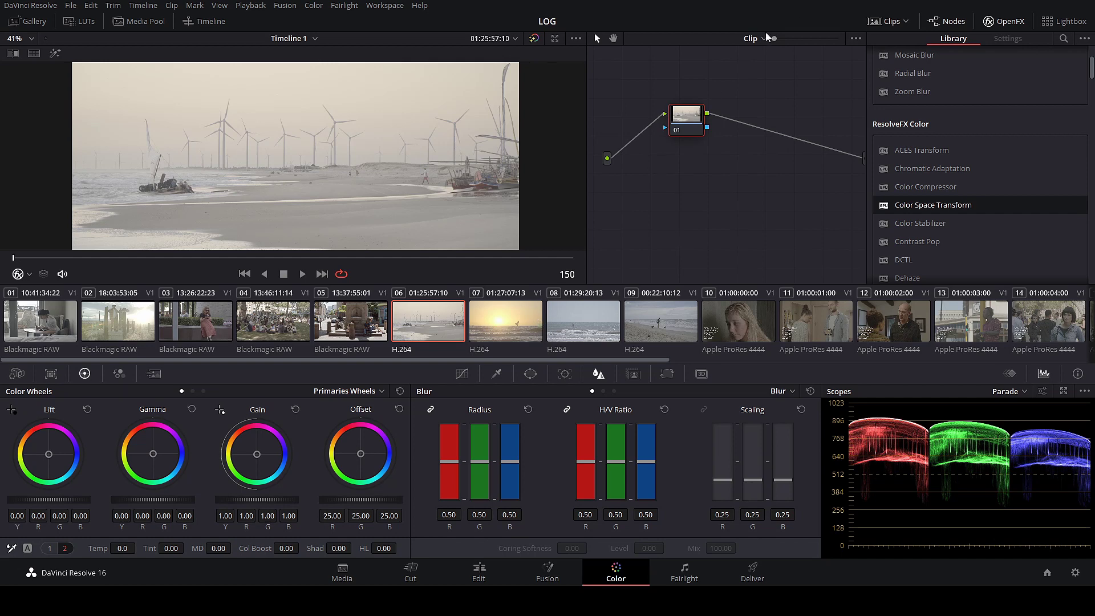
{"action": "left_click", "coordinate": [763, 65]}
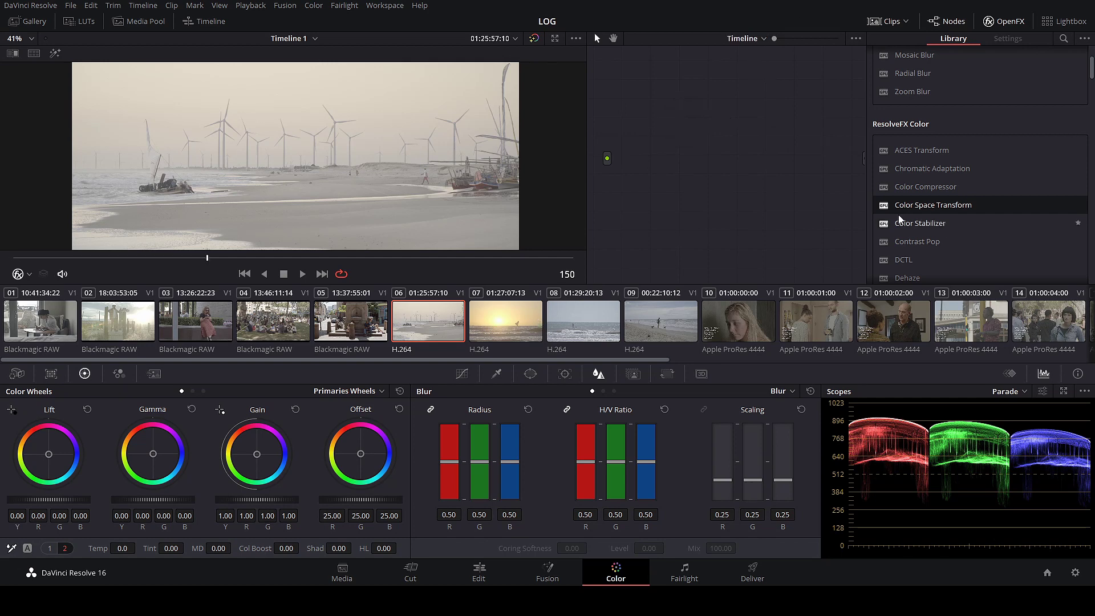
{"action": "key", "text": "alt+s"}
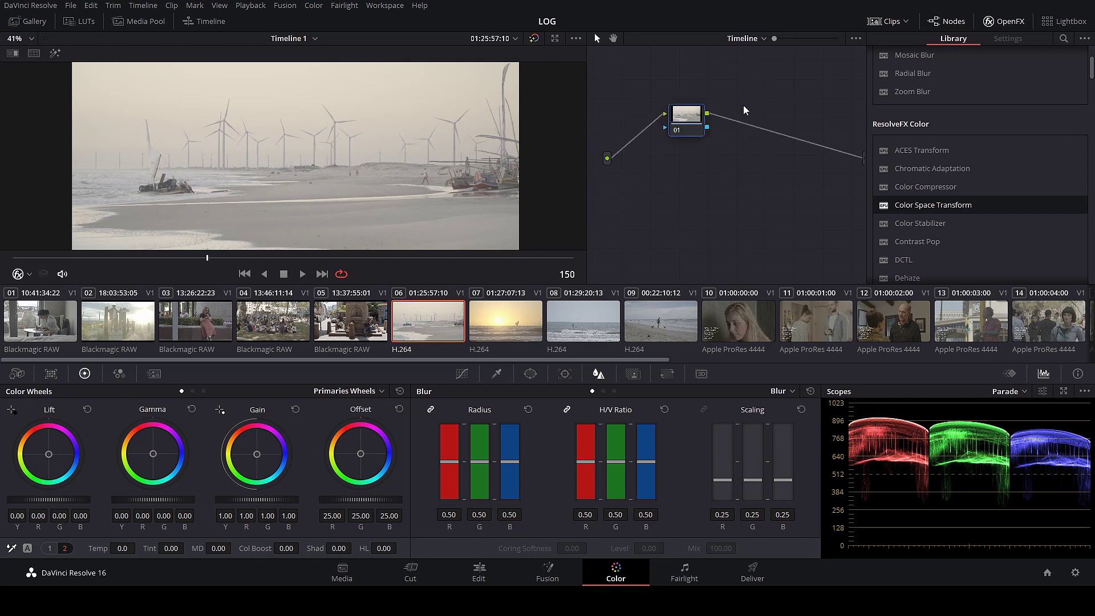
{"action": "left_click_drag", "start_coordinate": [907, 205], "coordinate": [688, 117]}
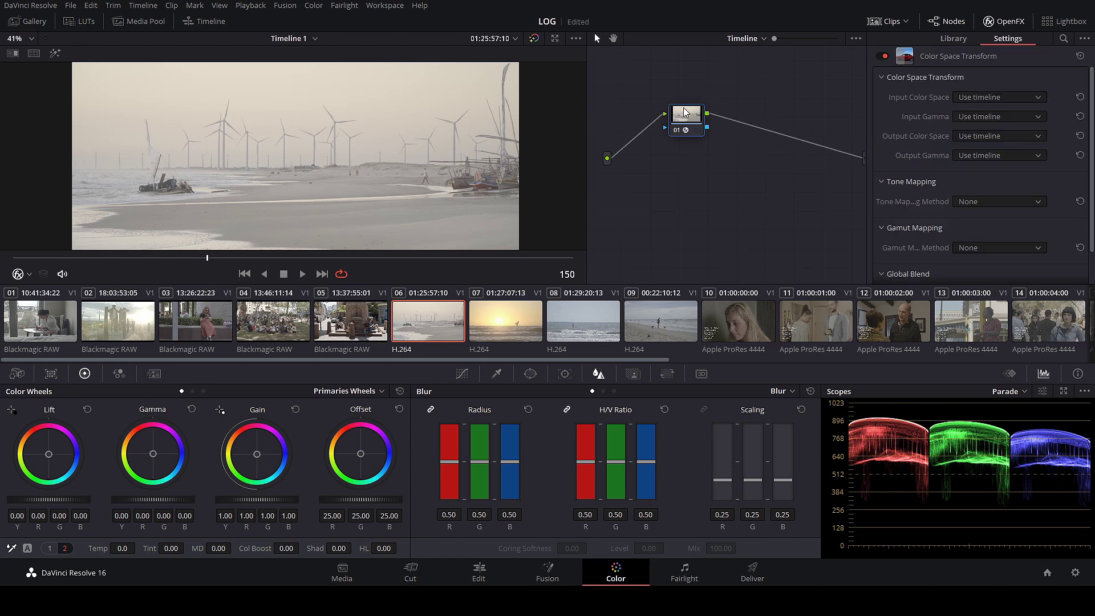
{"action": "left_click", "coordinate": [1002, 158]}
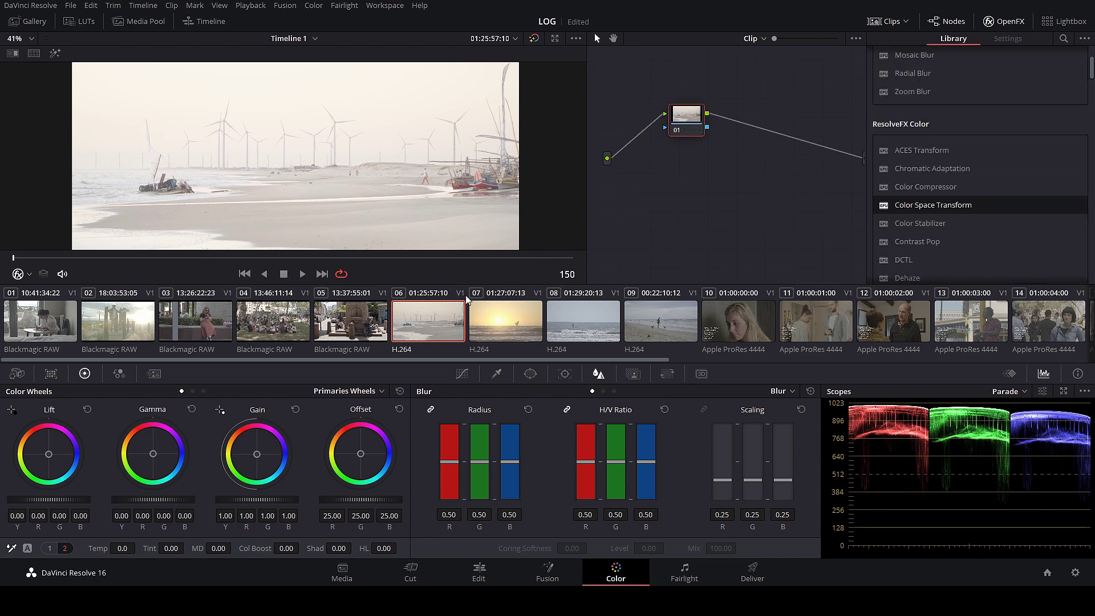
Examine how the timeline-level Color Space Transform affects the H.264 clips 06 to 09.
{"action": "left_click", "coordinate": [495, 319]}
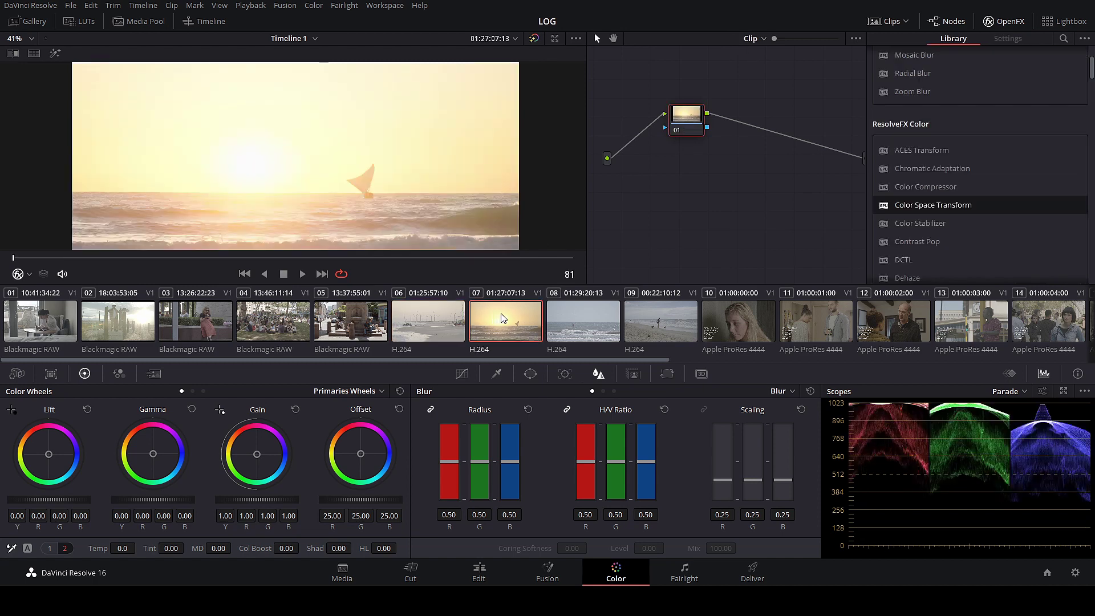
{"action": "left_click", "coordinate": [579, 316]}
{"action": "left_click", "coordinate": [668, 320]}
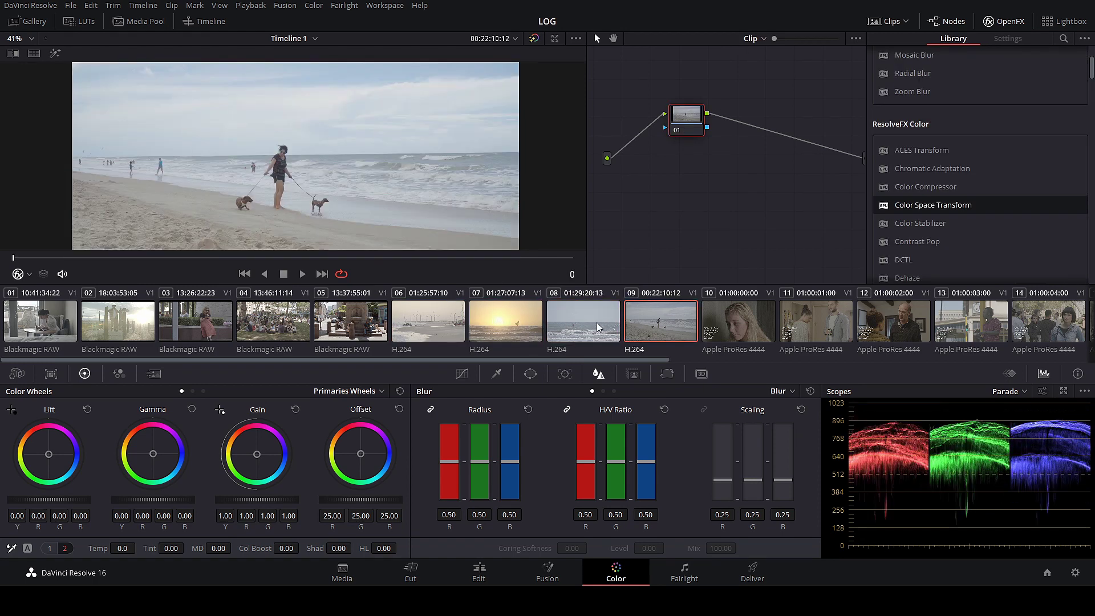
{"action": "left_click", "coordinate": [593, 323]}
{"action": "left_click", "coordinate": [488, 319]}
{"action": "left_click", "coordinate": [456, 319]}
{"action": "left_click", "coordinate": [512, 319]}
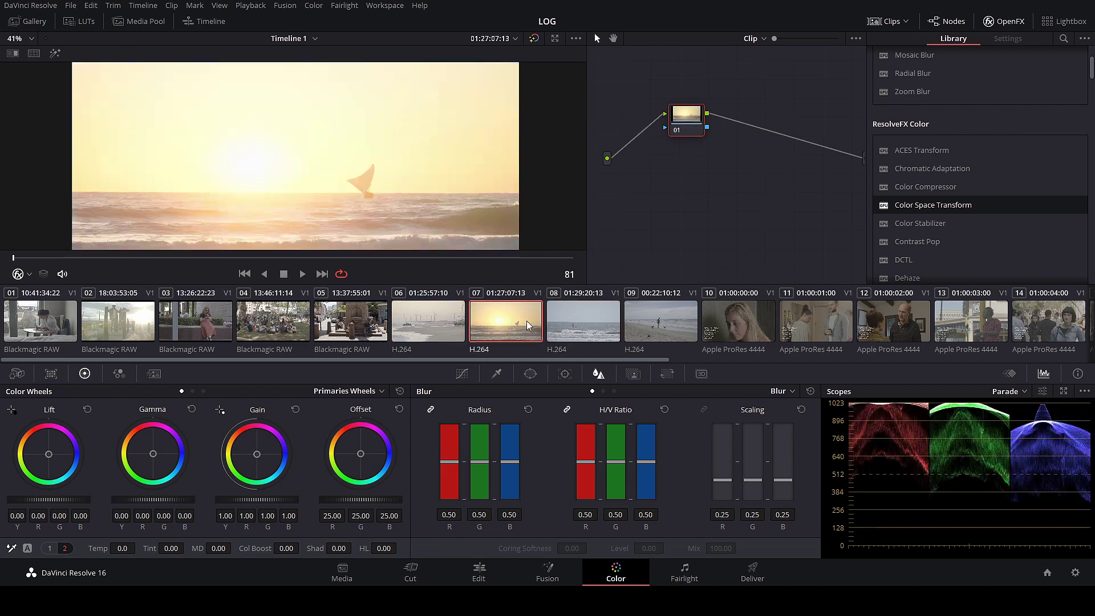
{"action": "left_click", "coordinate": [581, 323]}
{"action": "left_click", "coordinate": [632, 324]}
{"action": "left_click", "coordinate": [588, 324]}
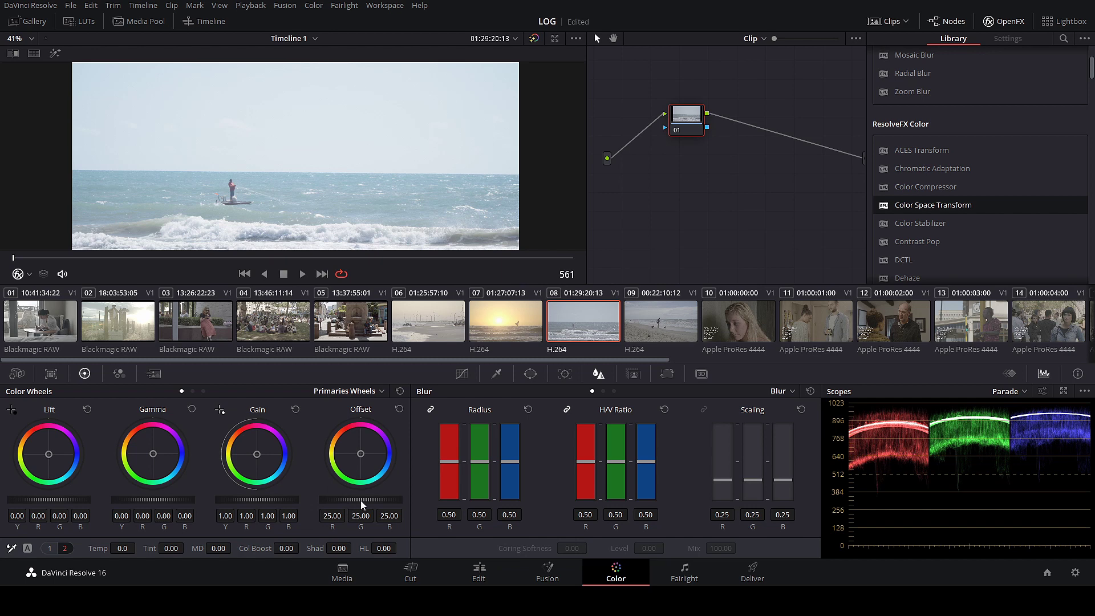
Lower the Offset to -4.35 on sunset clip 07 and to 1.10 on sea clip 08.
{"action": "left_click_drag", "start_coordinate": [360, 499], "coordinate": [311, 500]}
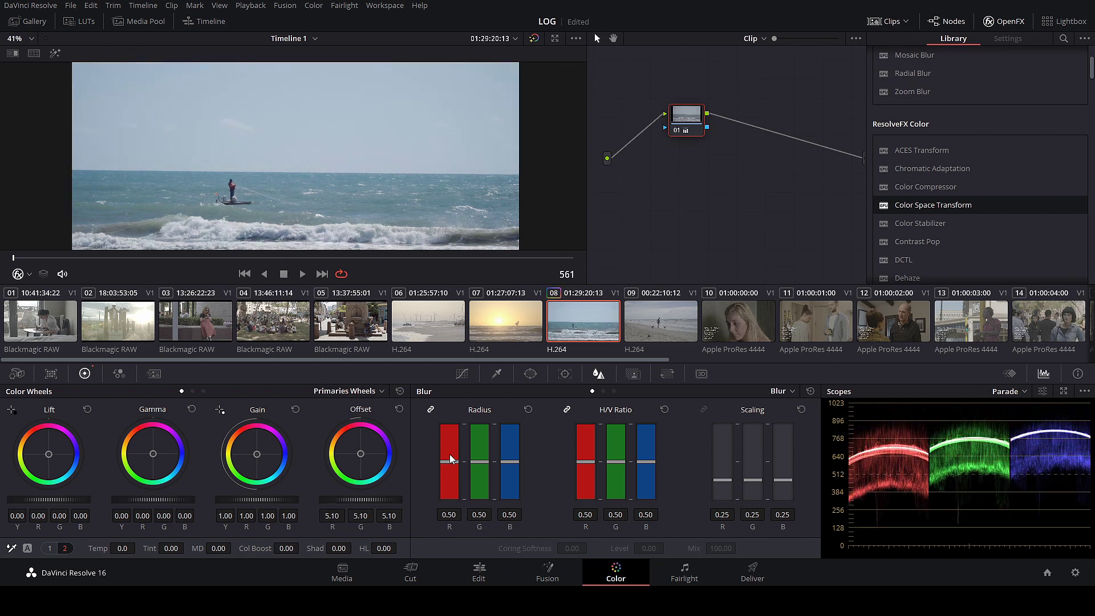
{"action": "left_click", "coordinate": [497, 320]}
{"action": "left_click_drag", "start_coordinate": [367, 498], "coordinate": [317, 497]}
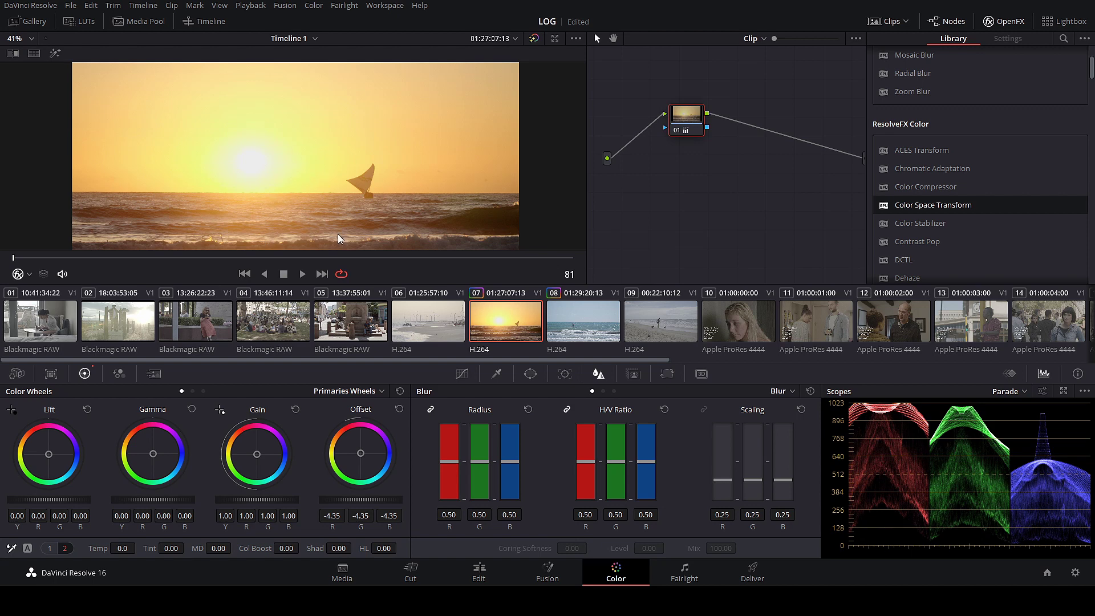
{"action": "left_click", "coordinate": [574, 317]}
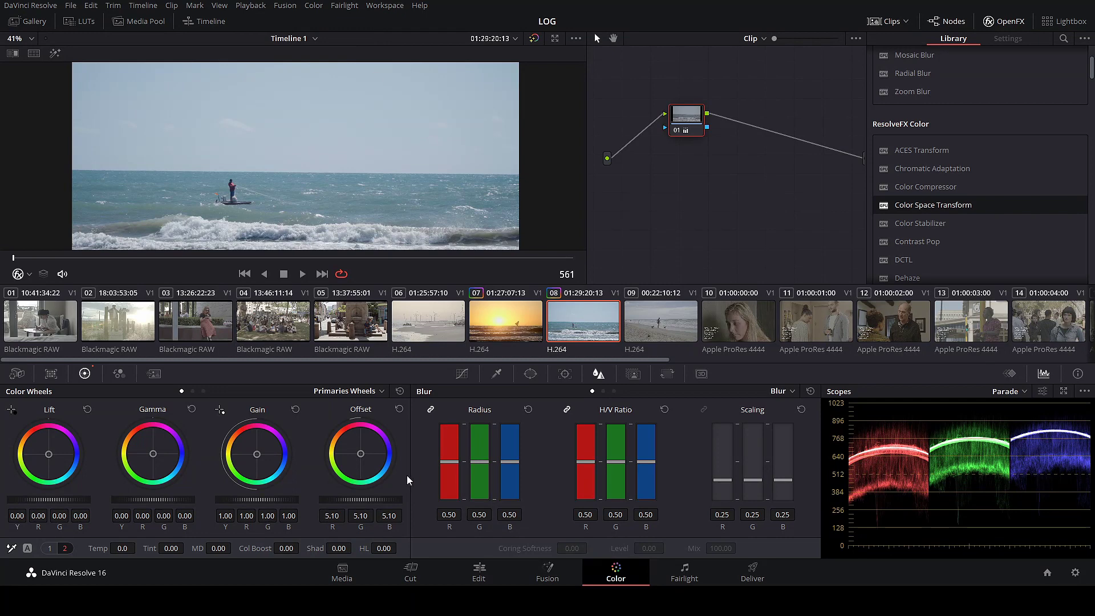
{"action": "left_click_drag", "start_coordinate": [375, 498], "coordinate": [328, 500]}
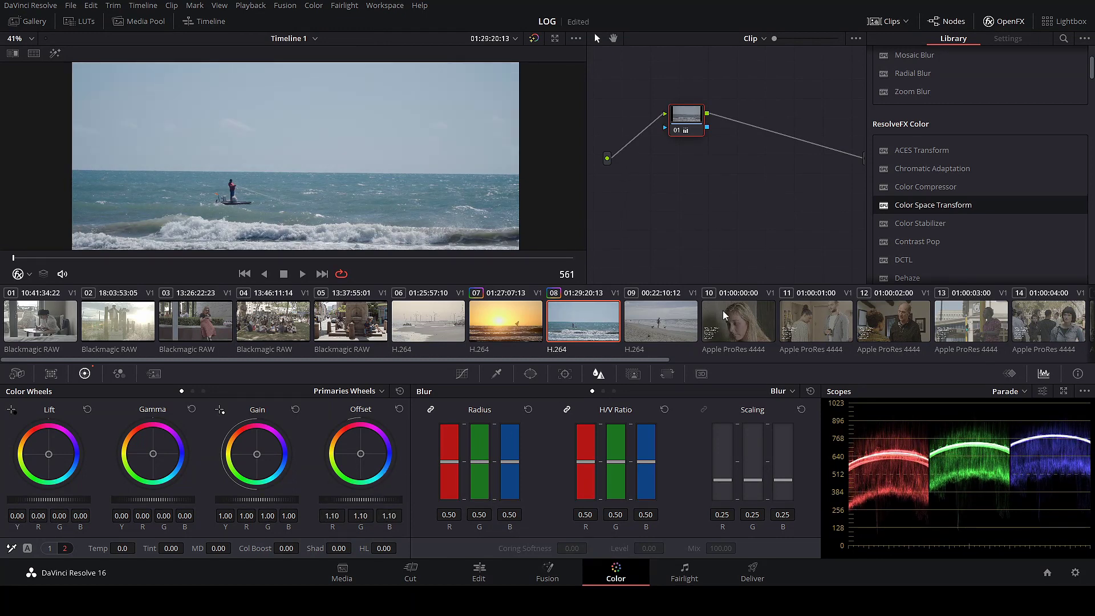
Examine the skin tones and colours of ARRI Log C clips 10 and 11 under the timeline-level Sony transform.
{"action": "left_click", "coordinate": [749, 326]}
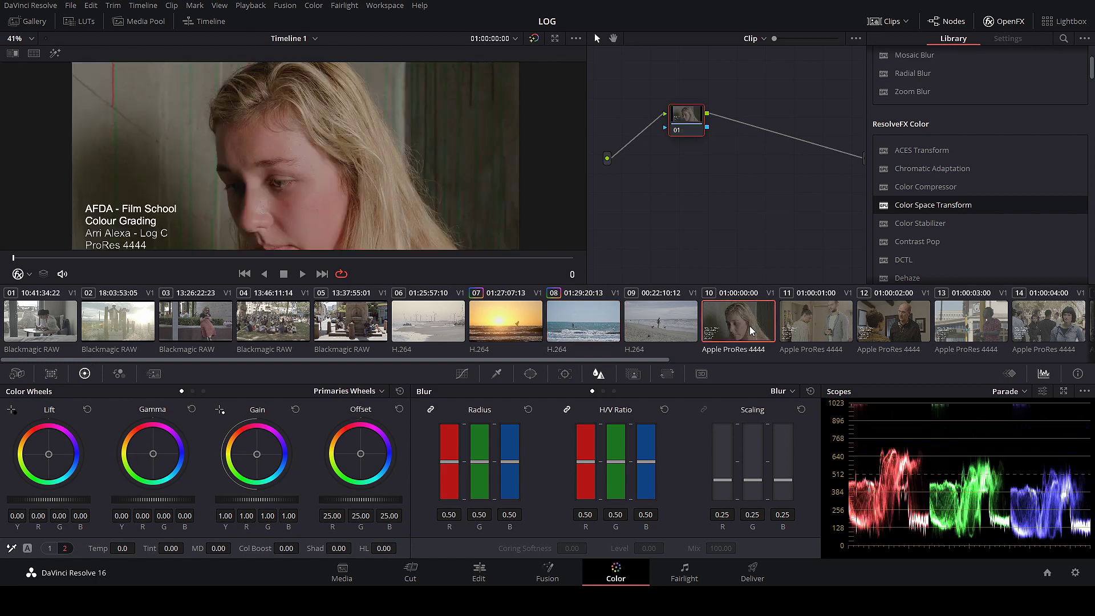
{"action": "scroll", "coordinate": [292, 189], "scroll_direction": "down", "scroll_amount": 2}
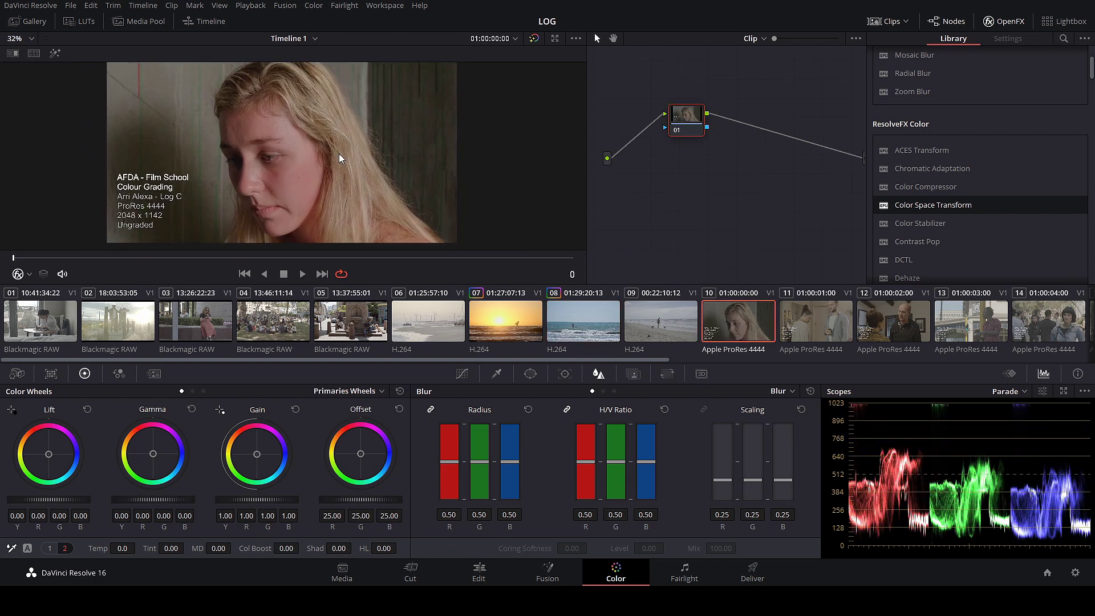
{"action": "scroll", "coordinate": [166, 165], "scroll_direction": "up", "scroll_amount": 4}
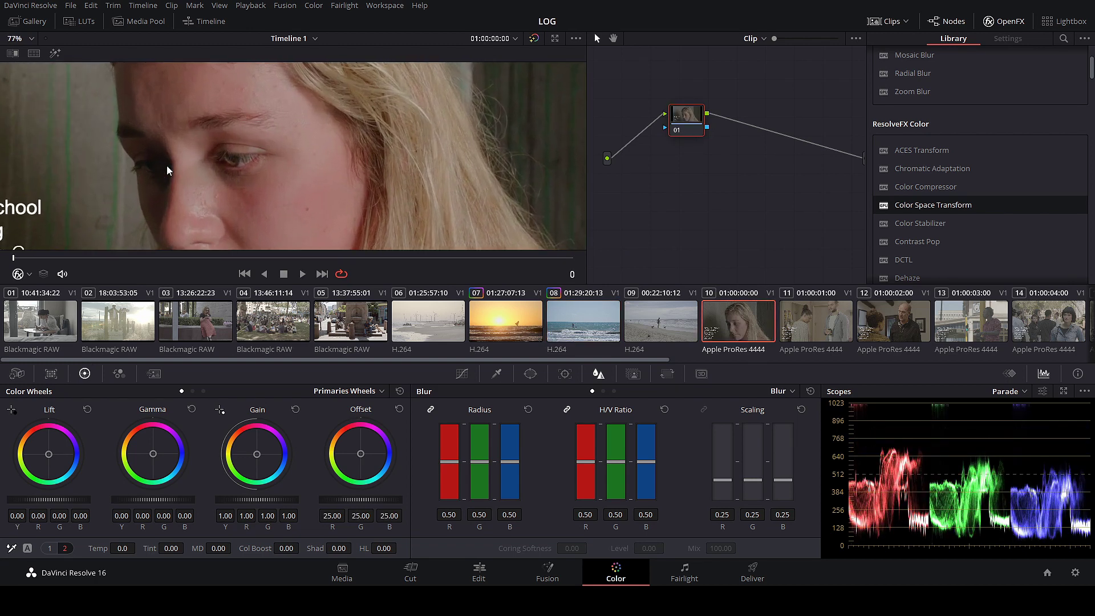
{"action": "scroll", "coordinate": [167, 165], "scroll_direction": "down", "scroll_amount": 3}
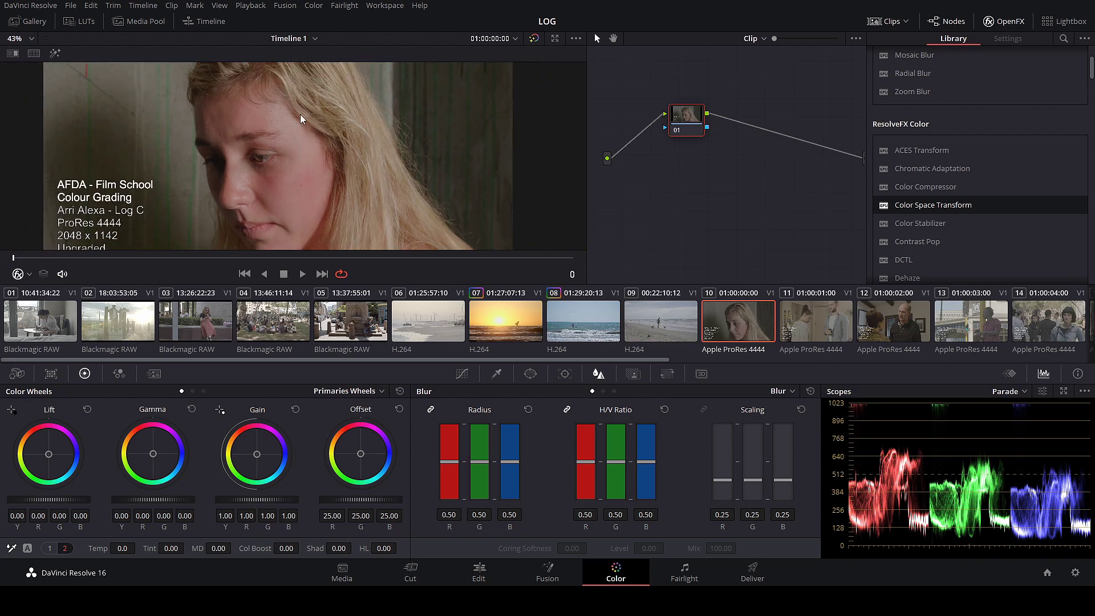
{"action": "key", "text": "Down"}
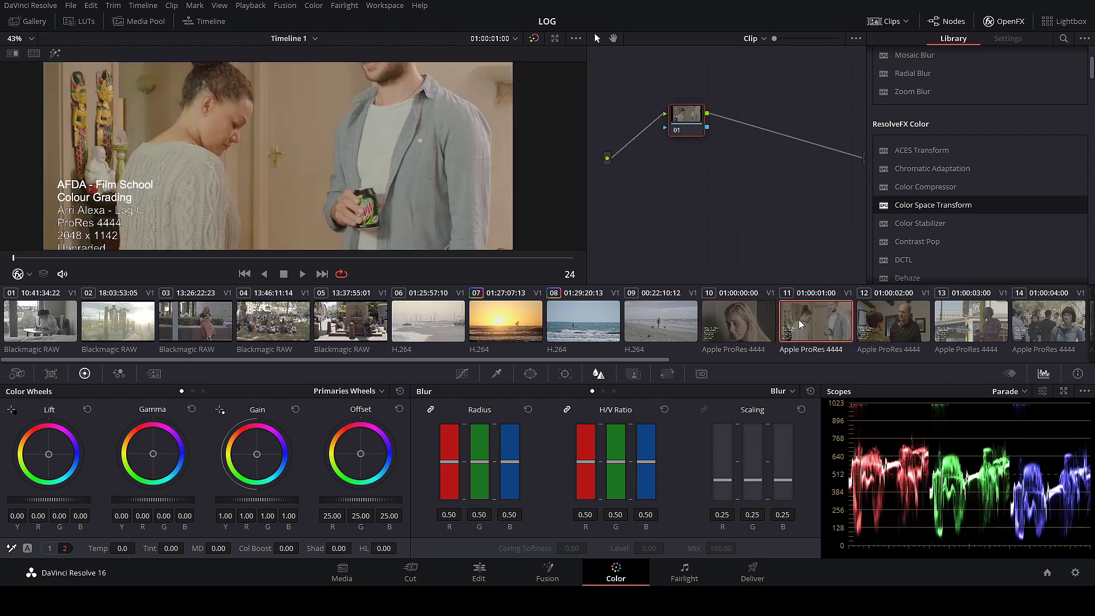
{"action": "scroll", "coordinate": [233, 108], "scroll_direction": "down", "scroll_amount": 1}
{"action": "left_click_drag", "start_coordinate": [248, 143], "coordinate": [247, 147]}
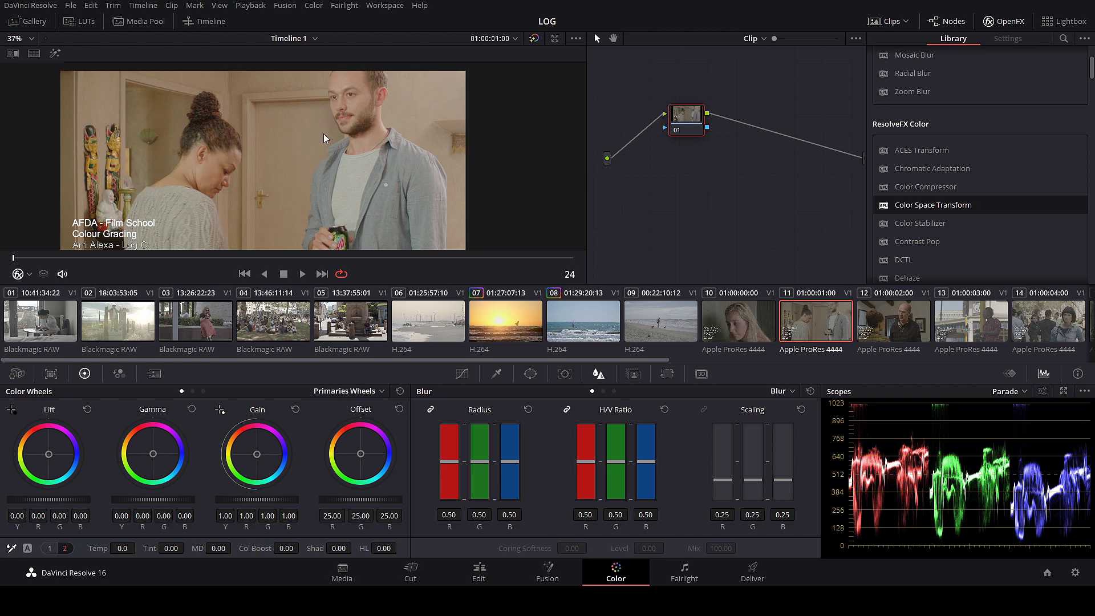
{"action": "scroll", "coordinate": [254, 128], "scroll_direction": "up", "scroll_amount": 5}
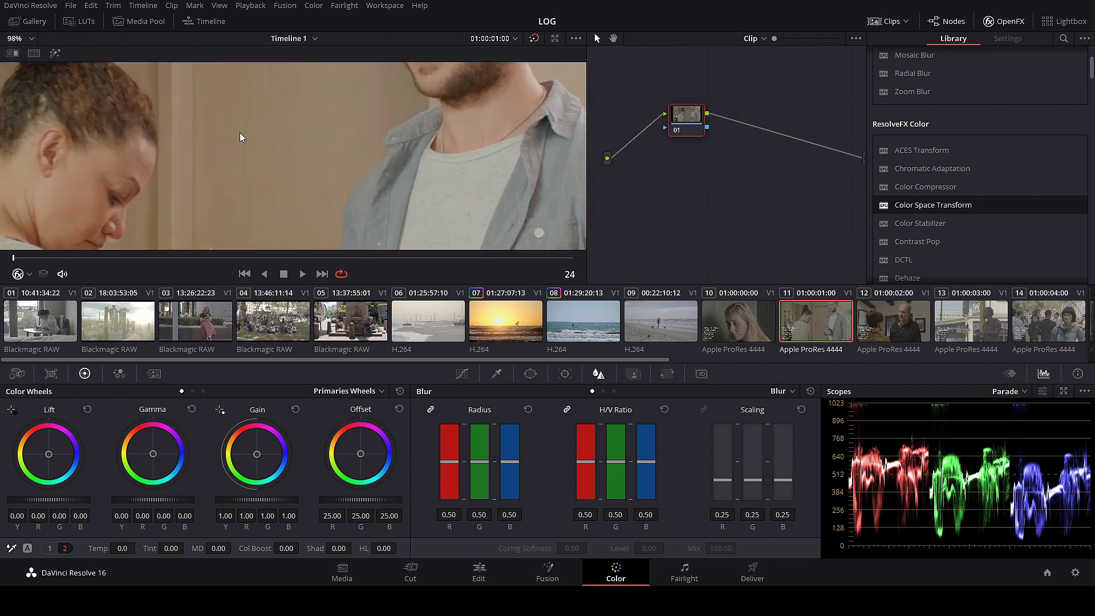
{"action": "scroll", "coordinate": [224, 135], "scroll_direction": "down", "scroll_amount": 3}
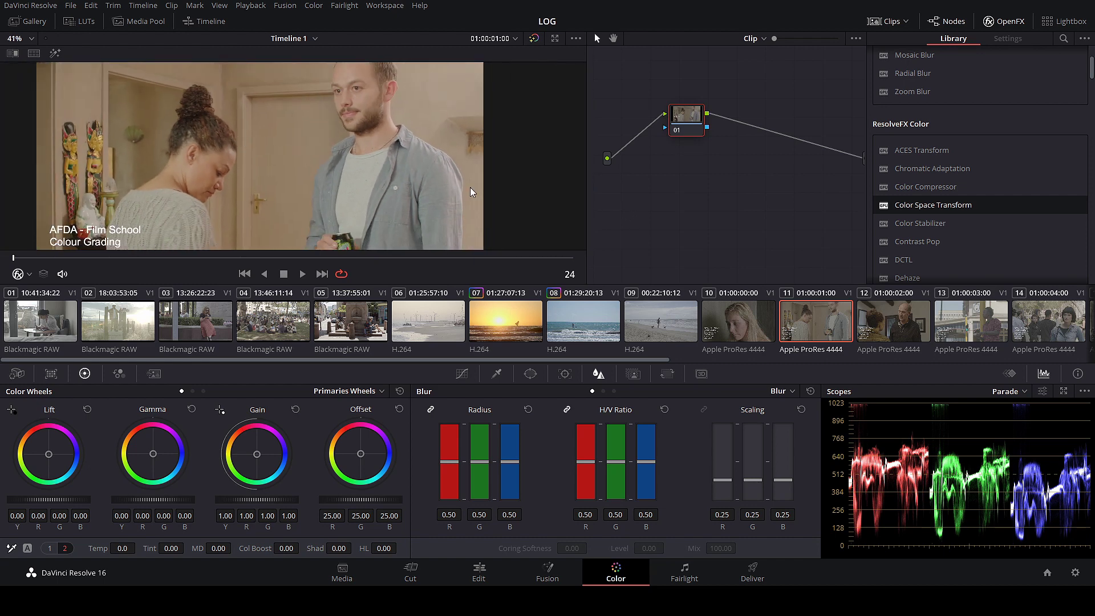
Inspect clip 12's skin tones up close and delete the timeline-level Color Space Transform node.
{"action": "left_click", "coordinate": [908, 329]}
{"action": "scroll", "coordinate": [322, 143], "scroll_direction": "up", "scroll_amount": 4}
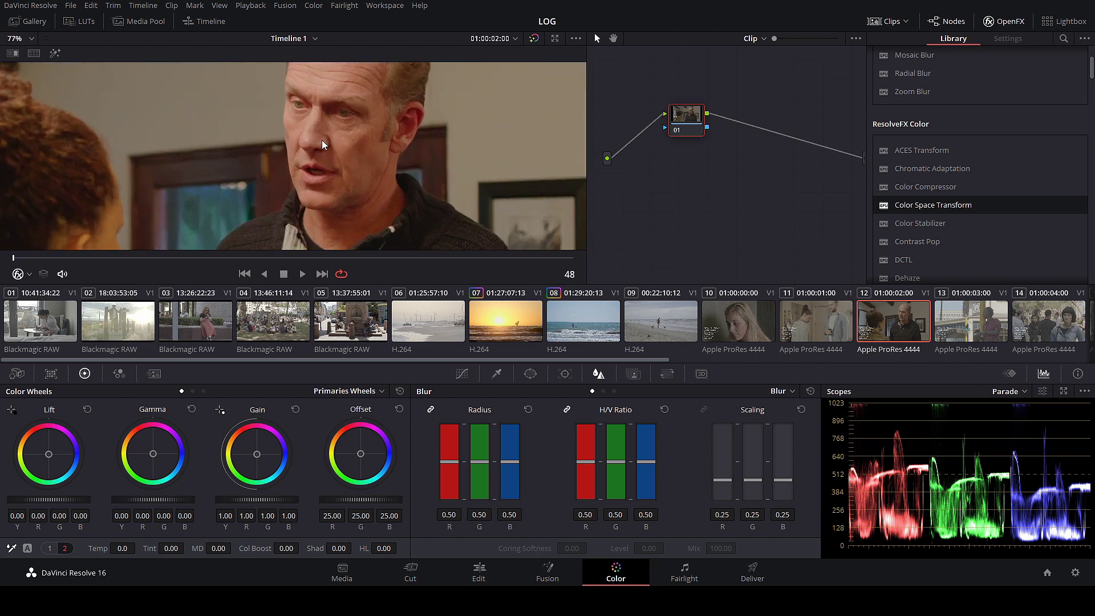
{"action": "scroll", "coordinate": [322, 139], "scroll_direction": "up", "scroll_amount": 4}
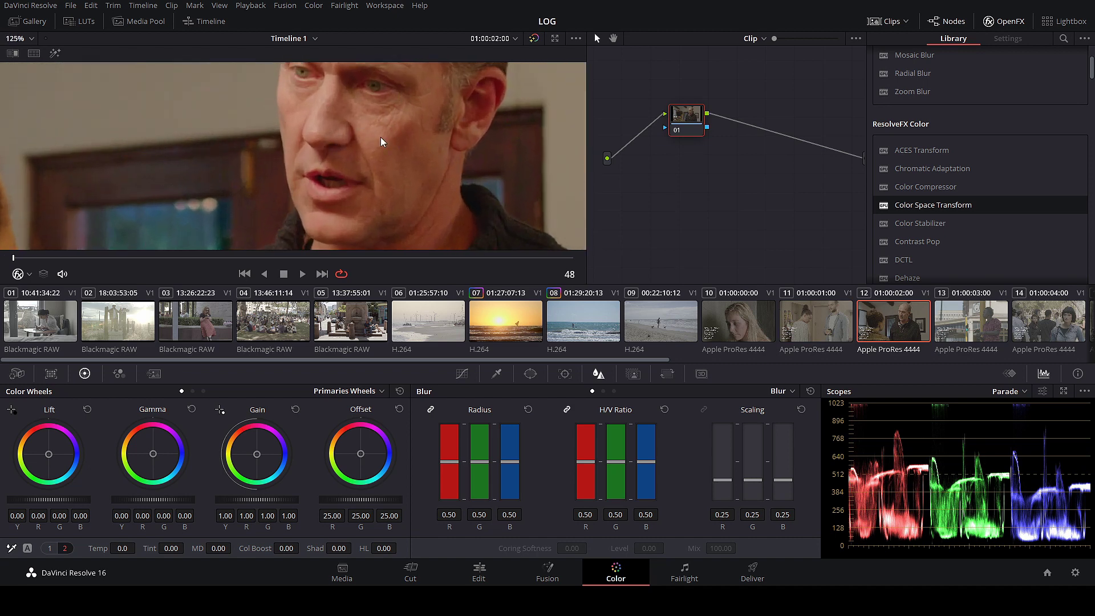
{"action": "scroll", "coordinate": [377, 129], "scroll_direction": "down", "scroll_amount": 6}
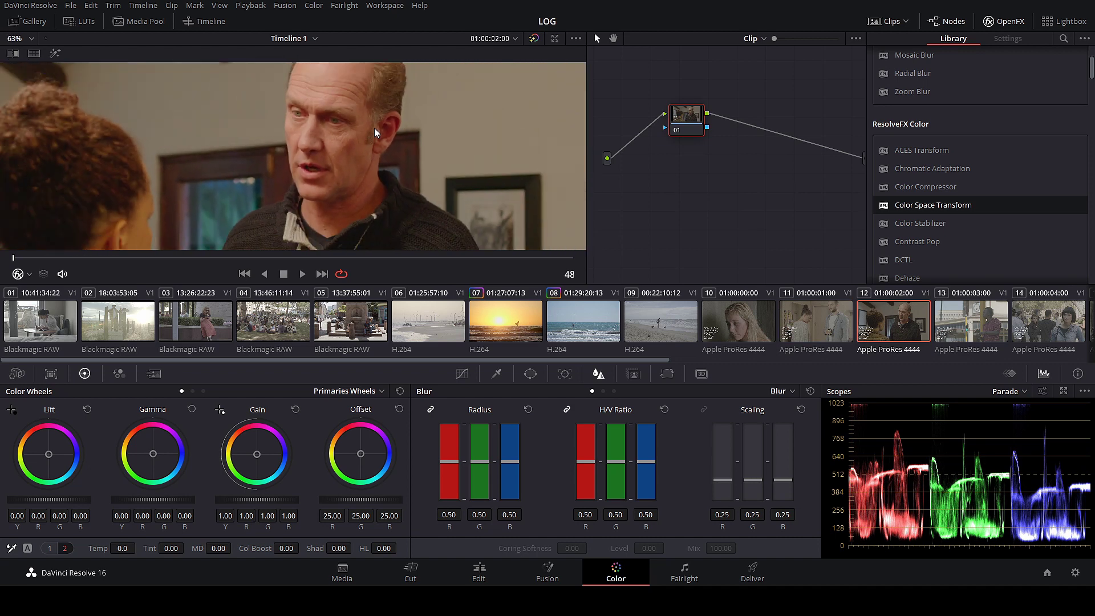
{"action": "scroll", "coordinate": [373, 131], "scroll_direction": "down", "scroll_amount": 1}
{"action": "left_click_drag", "start_coordinate": [330, 176], "coordinate": [337, 152]}
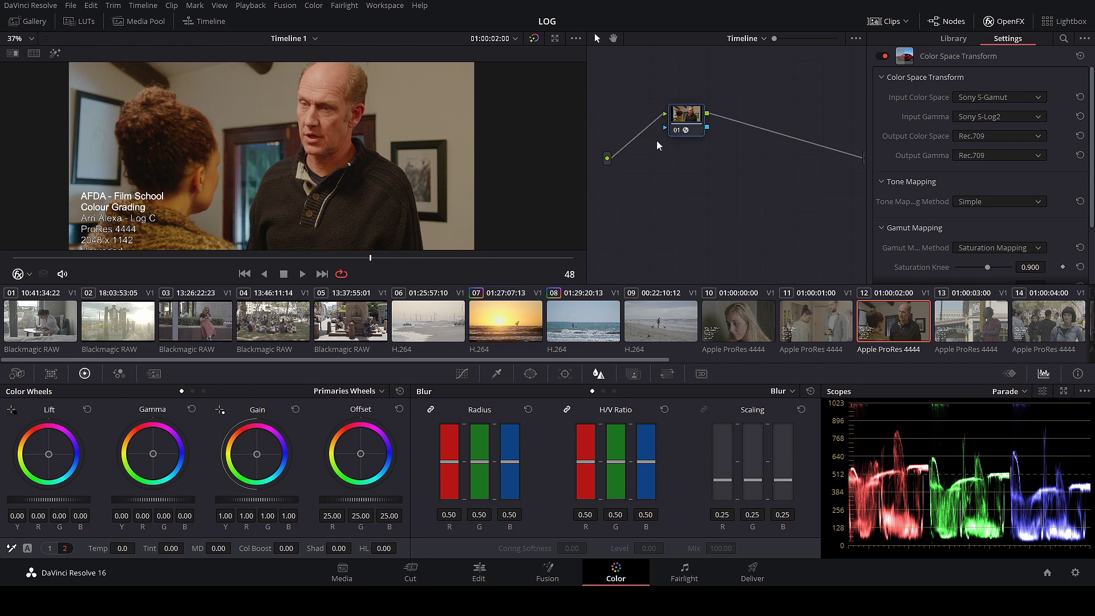
{"action": "key", "text": "Delete"}
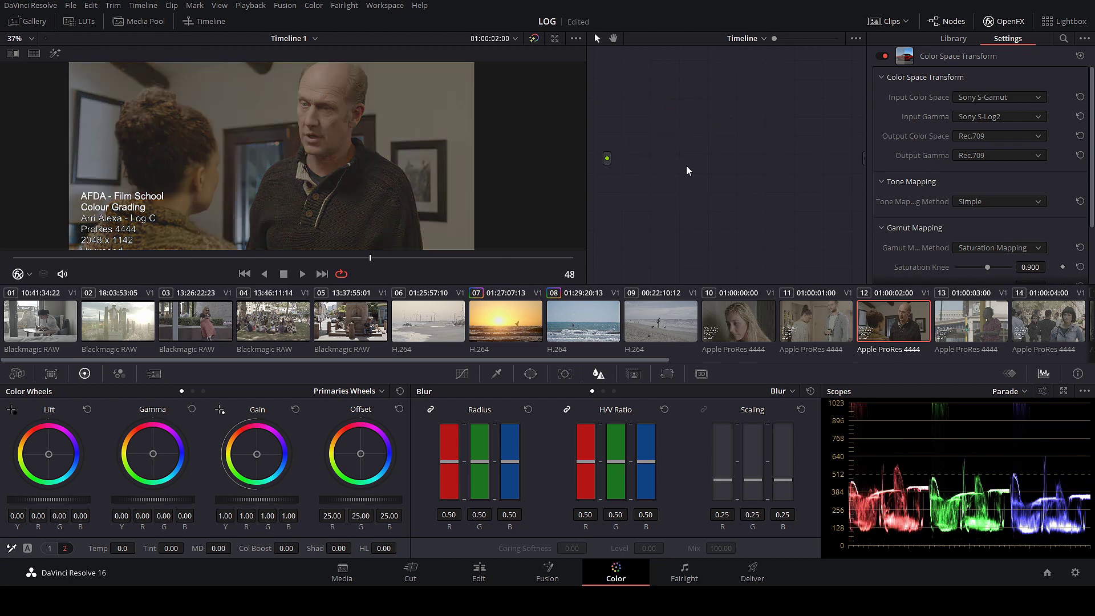